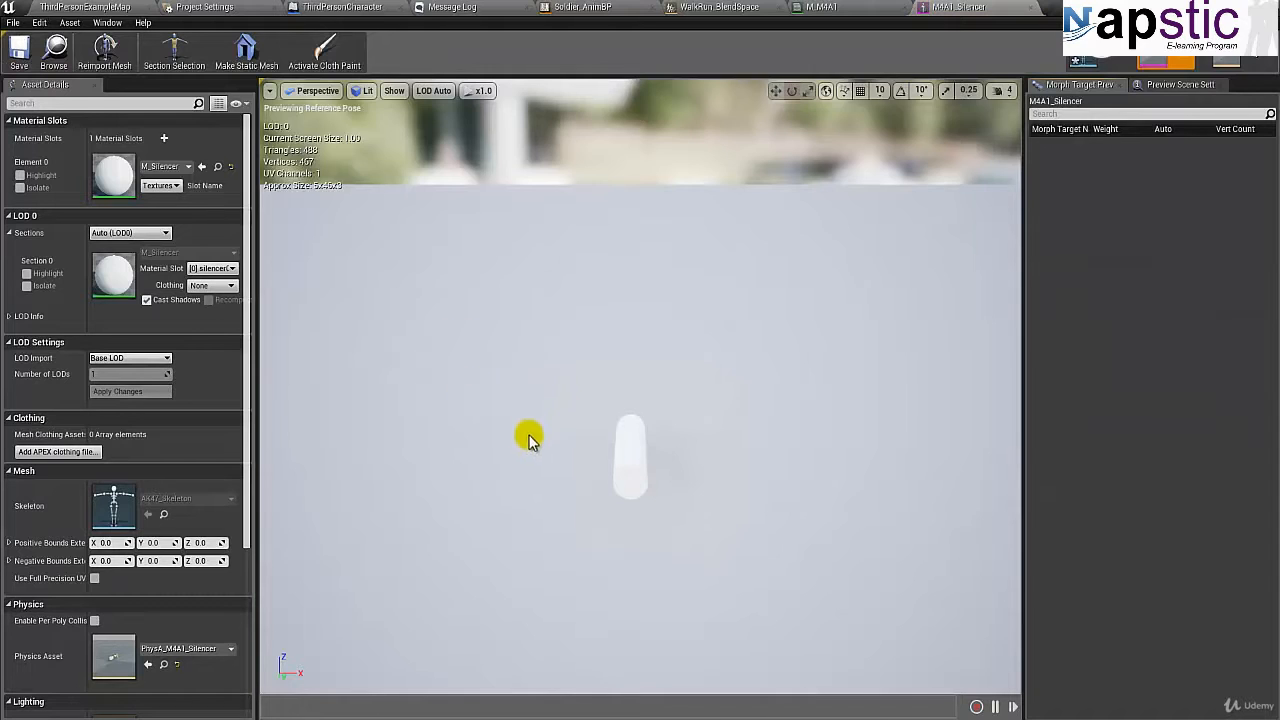
- Locate the M_Silencer material used by the silencer mesh and open it for editing
mouse_move(523, 437)
mouse_down()
mouse_move(571, 434)
mouse_move(531, 437)
mouse_up()
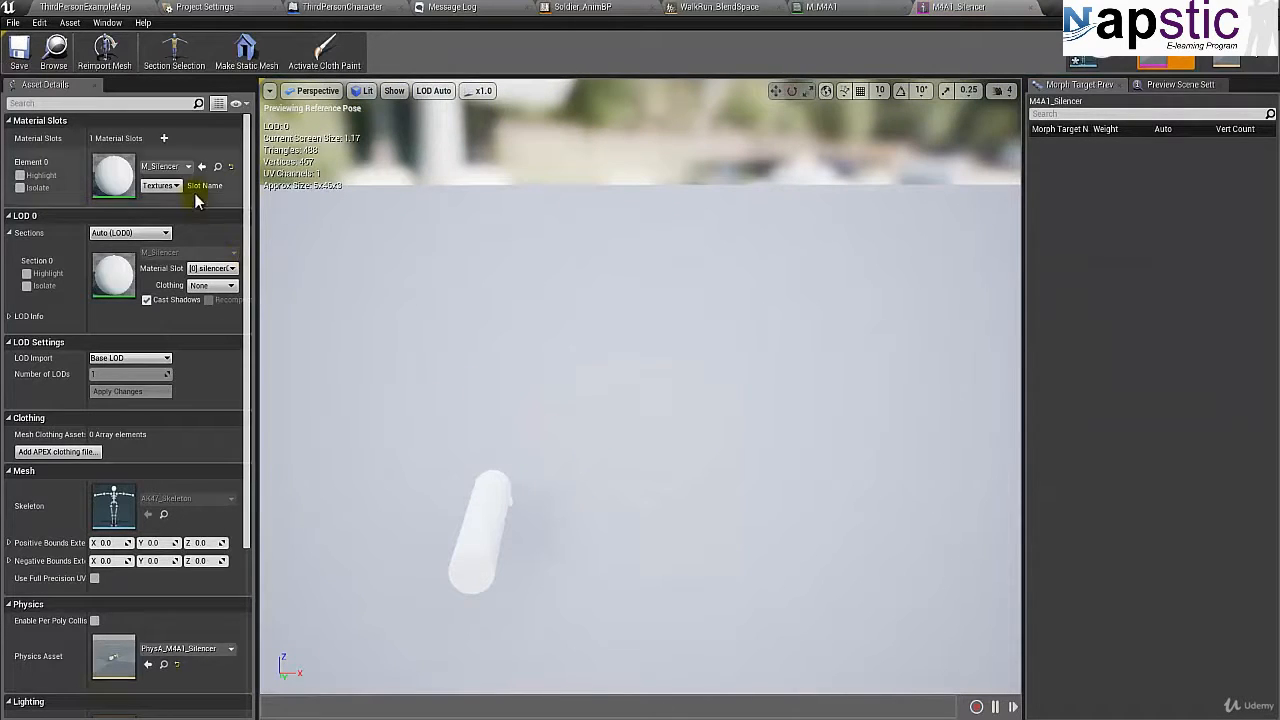
click(217, 166)
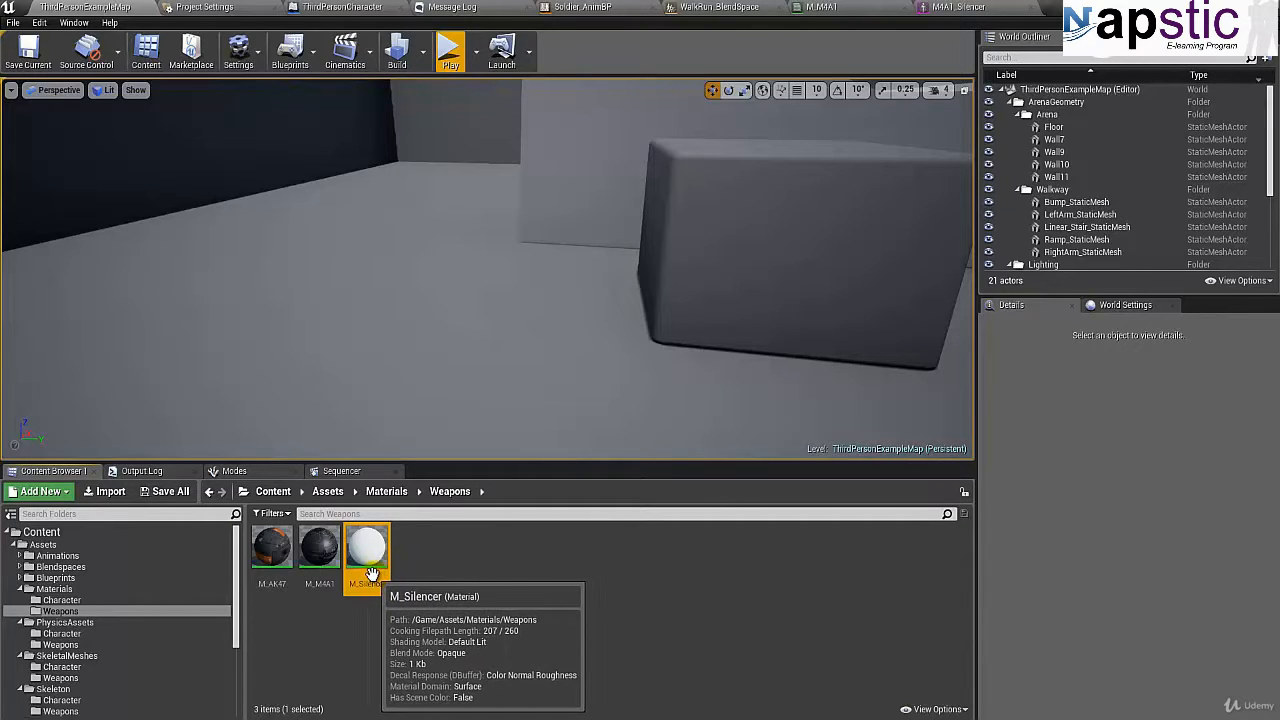
double_click(372, 565)
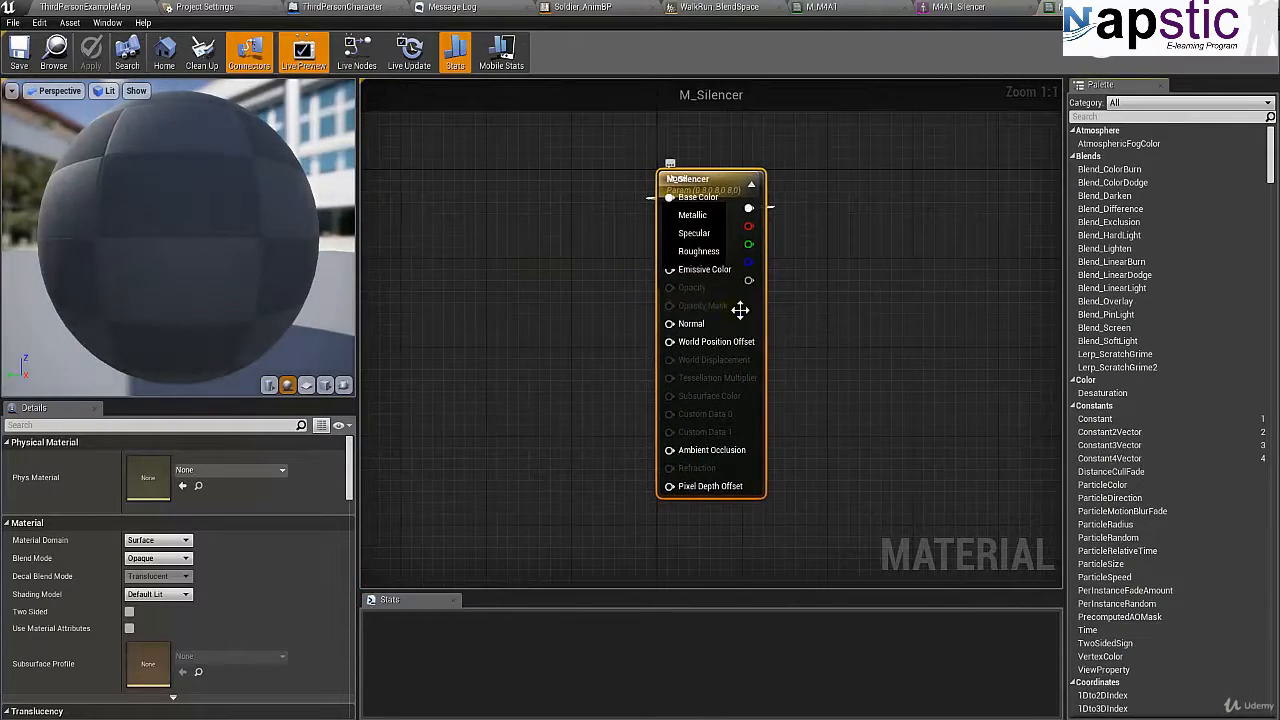
- Move the M_Silencer result node clear of the overlapping parameter node and delete that parameter node
drag(737, 309, 919, 309)
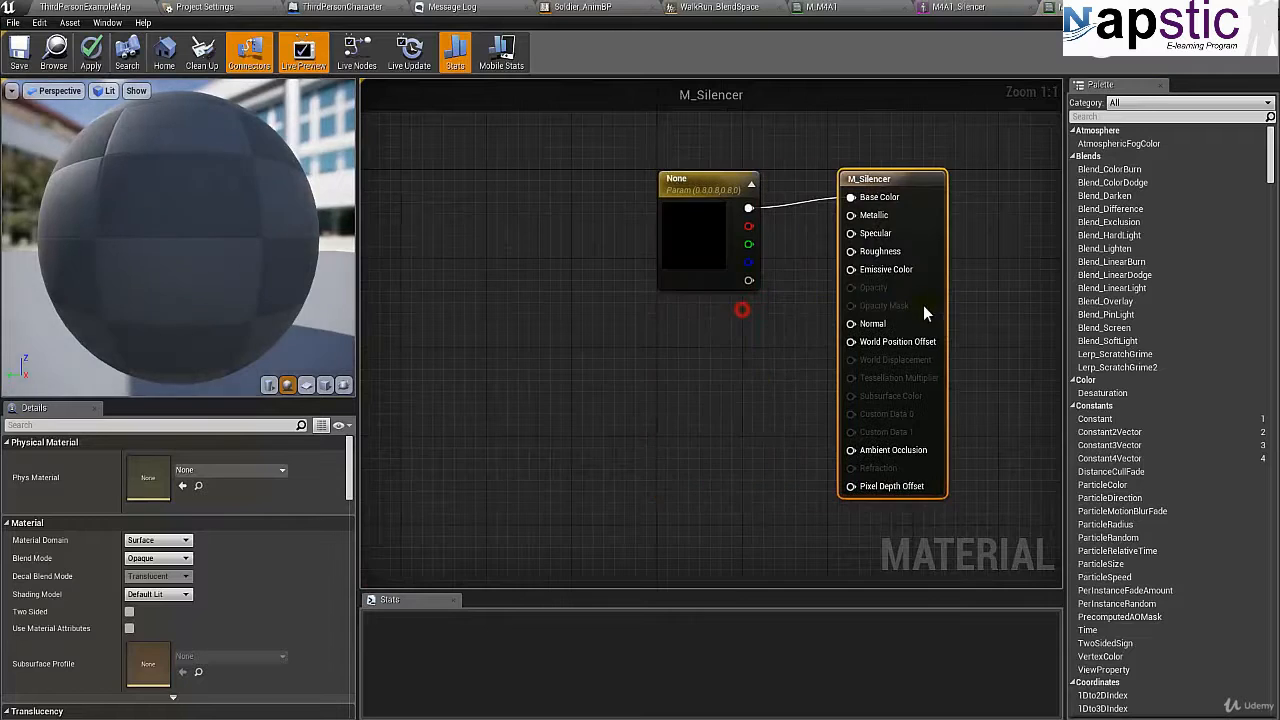
click(703, 190)
key(Delete)
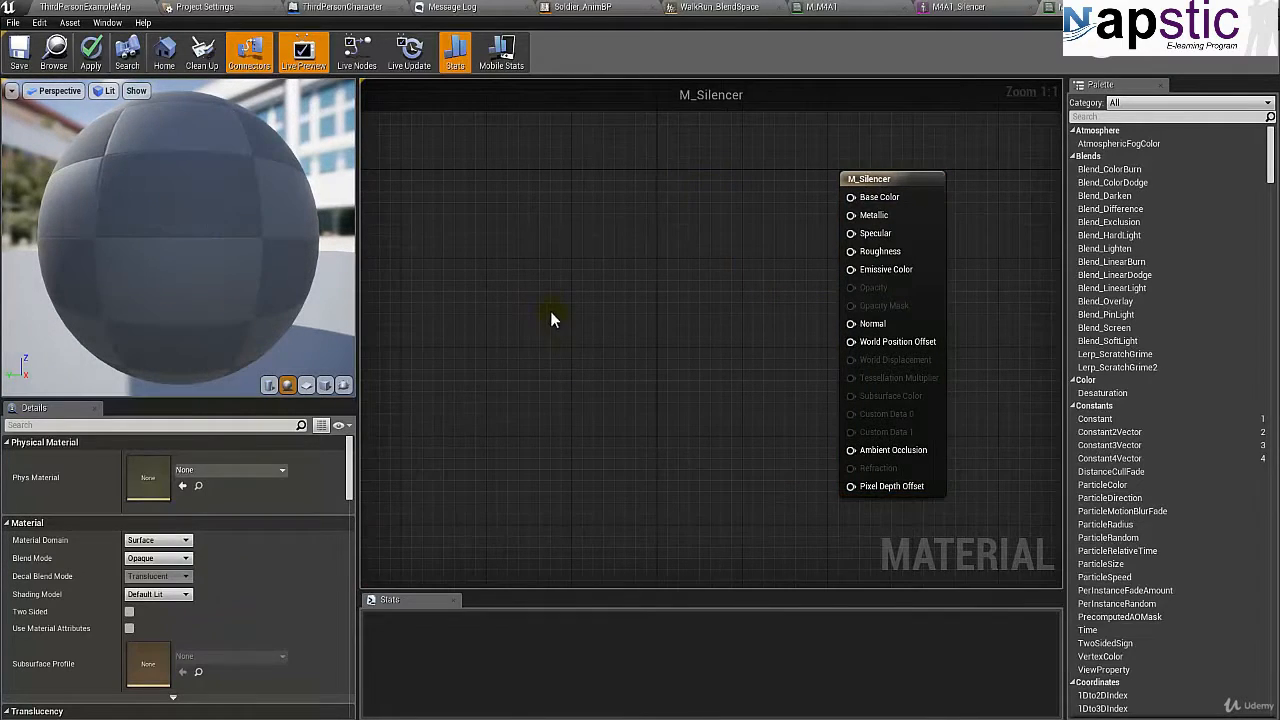
- Add a Texture Sample node to the M_Silencer graph and connect its color output to Base Color
key(t)
click(591, 212)
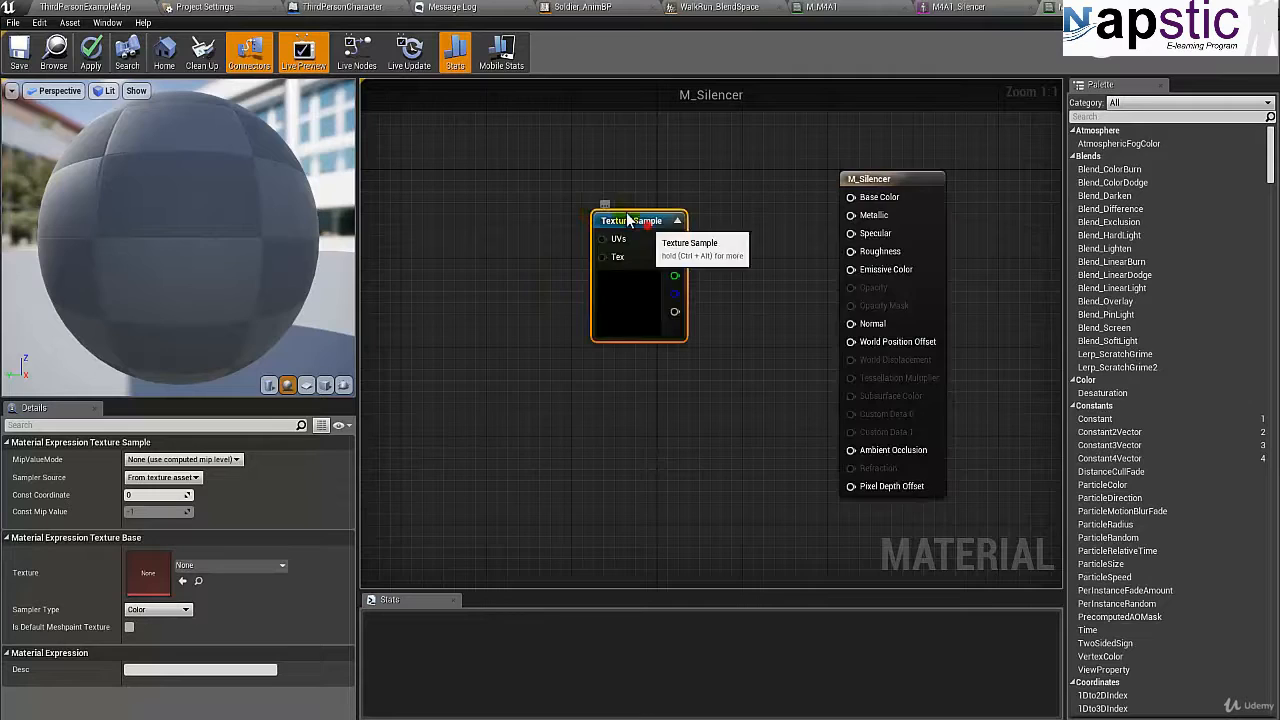
drag(628, 219, 851, 197)
- Select the M4A1_Silencer mesh in the SkeletalMeshes/Weapons folder and return to the M_Silencer material
click(77, 8)
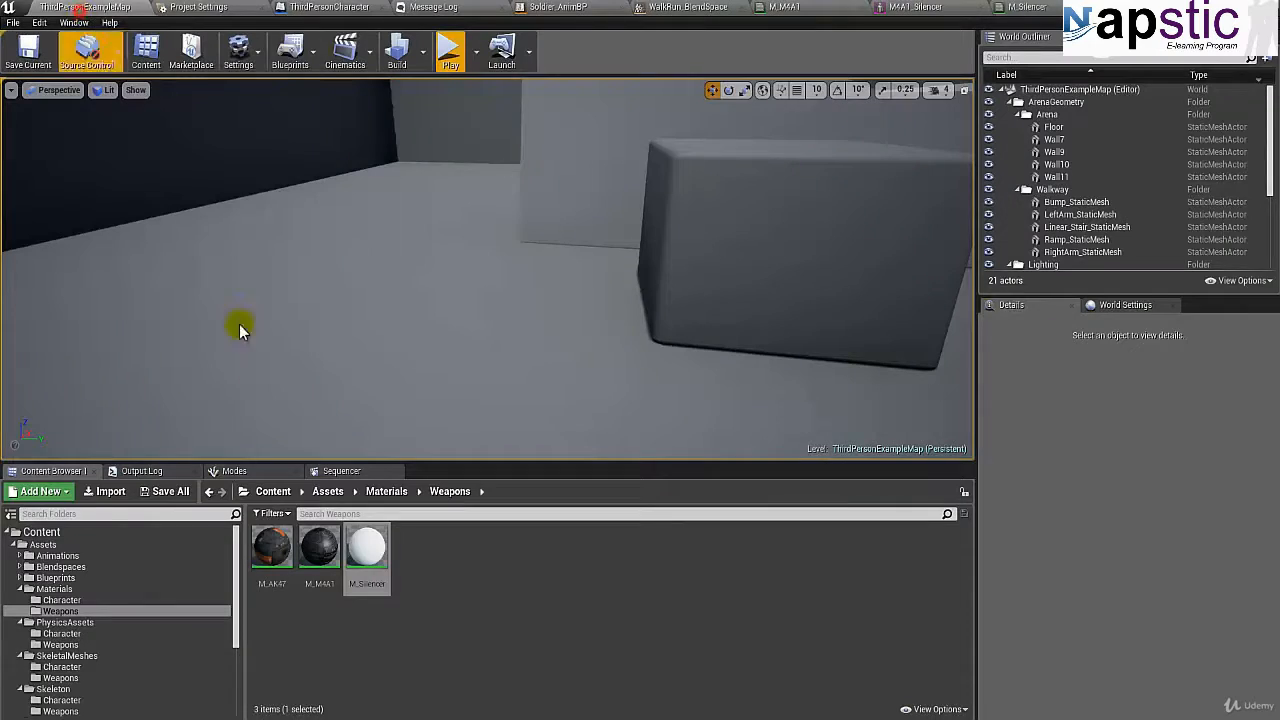
click(60, 677)
click(366, 560)
drag(366, 560, 1008, 8)
click(1010, 8)
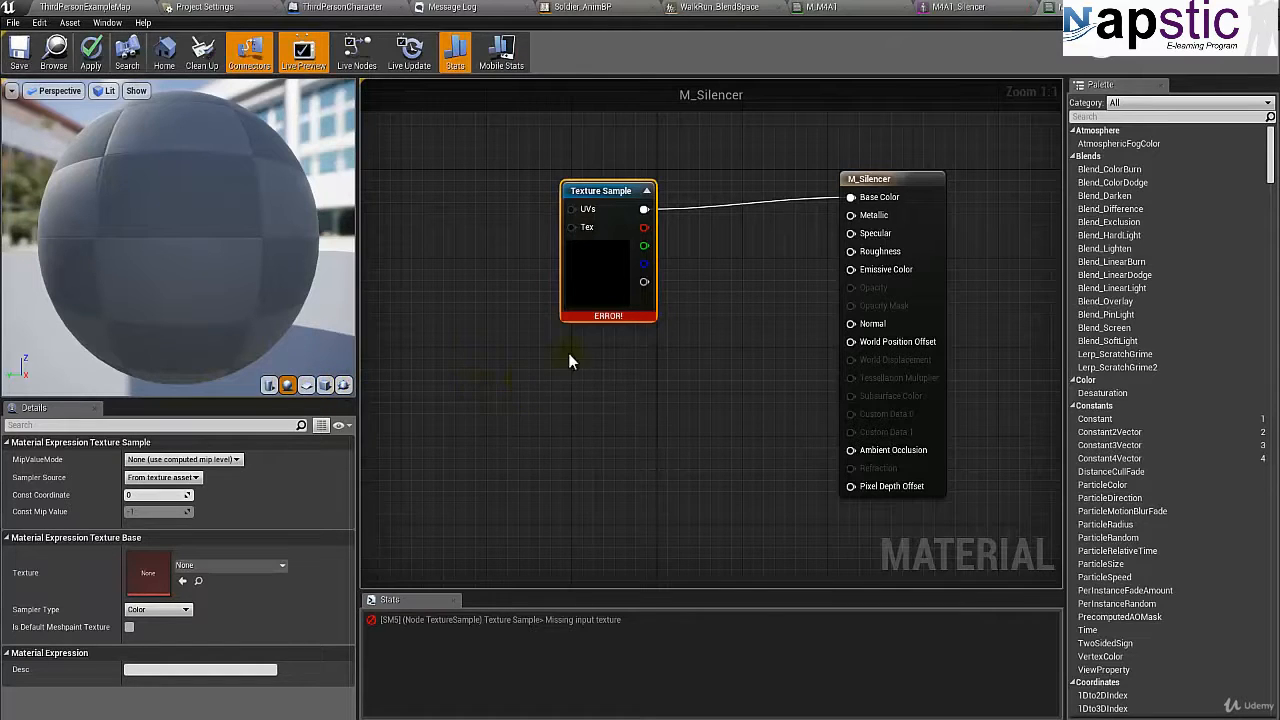
- Assign the M4A1_Diffuse texture from Textures/Weapons to the Texture Sample node and close the extra content browser
click(915, 718)
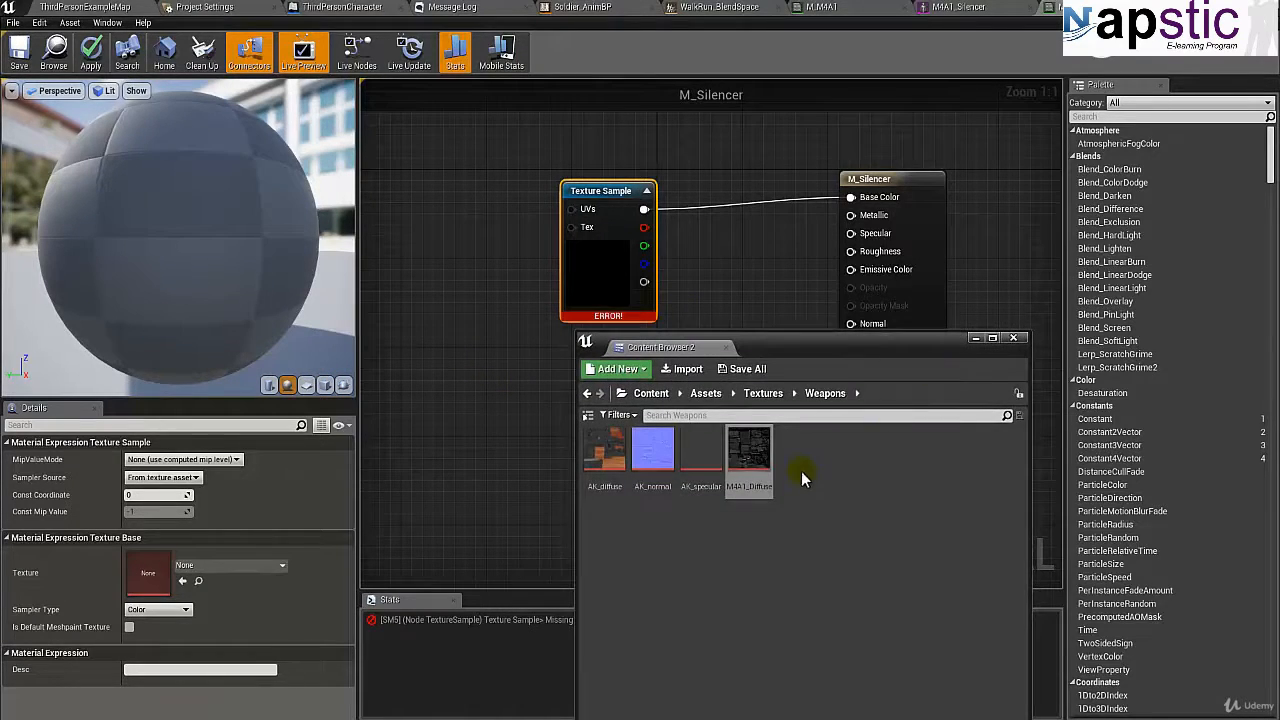
click(806, 502)
click(754, 486)
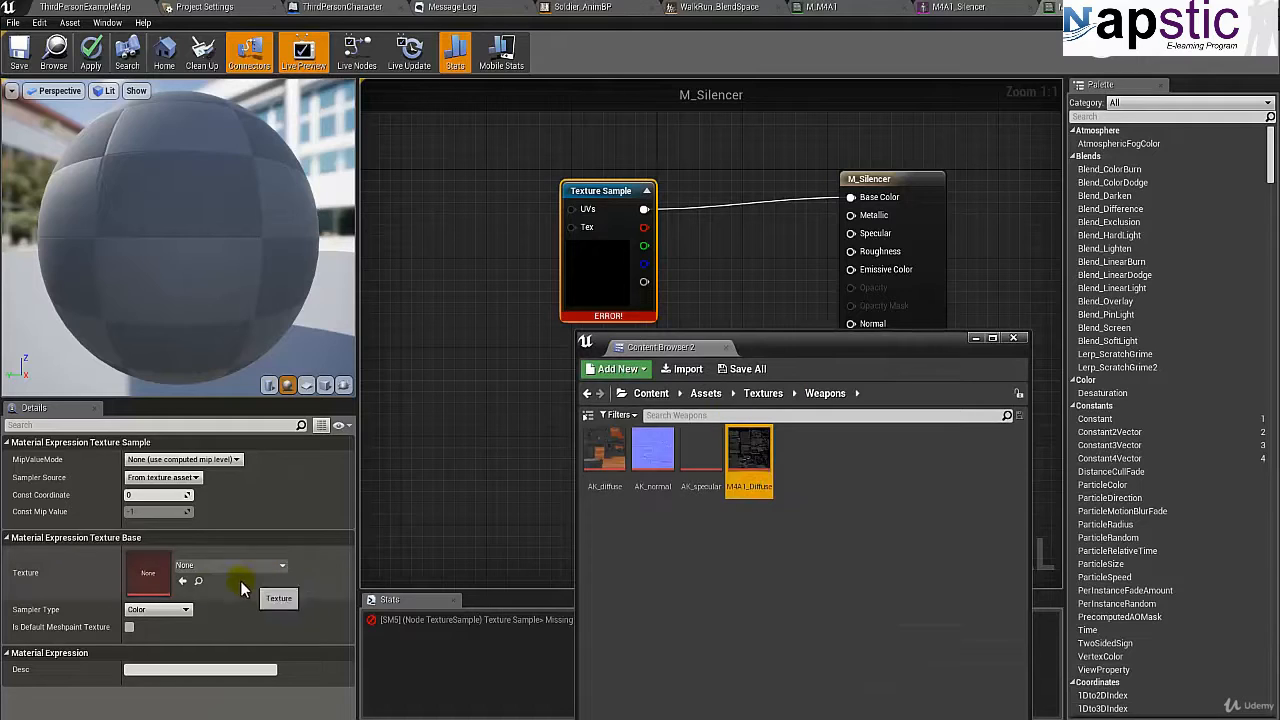
click(182, 581)
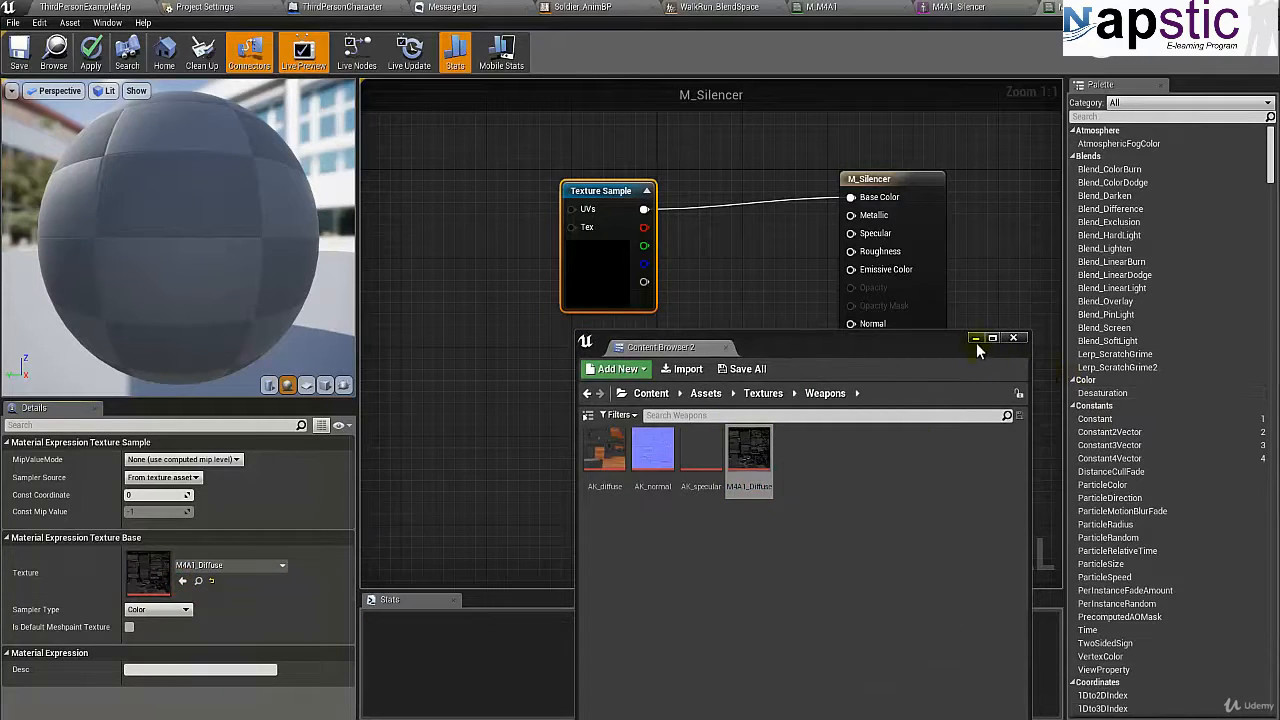
click(1013, 337)
- Set the M4A1_Silencer skeletal mesh as the preview mesh of M_Silencer and inspect the textured silencer
click(341, 386)
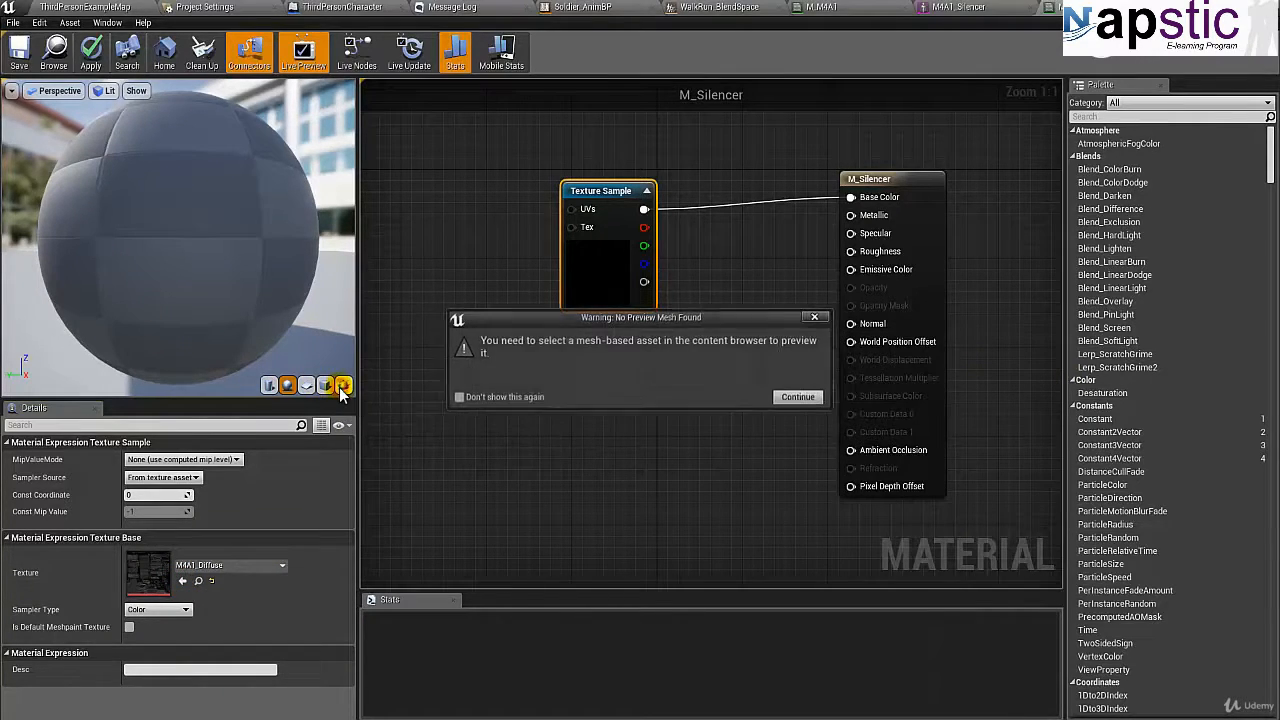
click(815, 317)
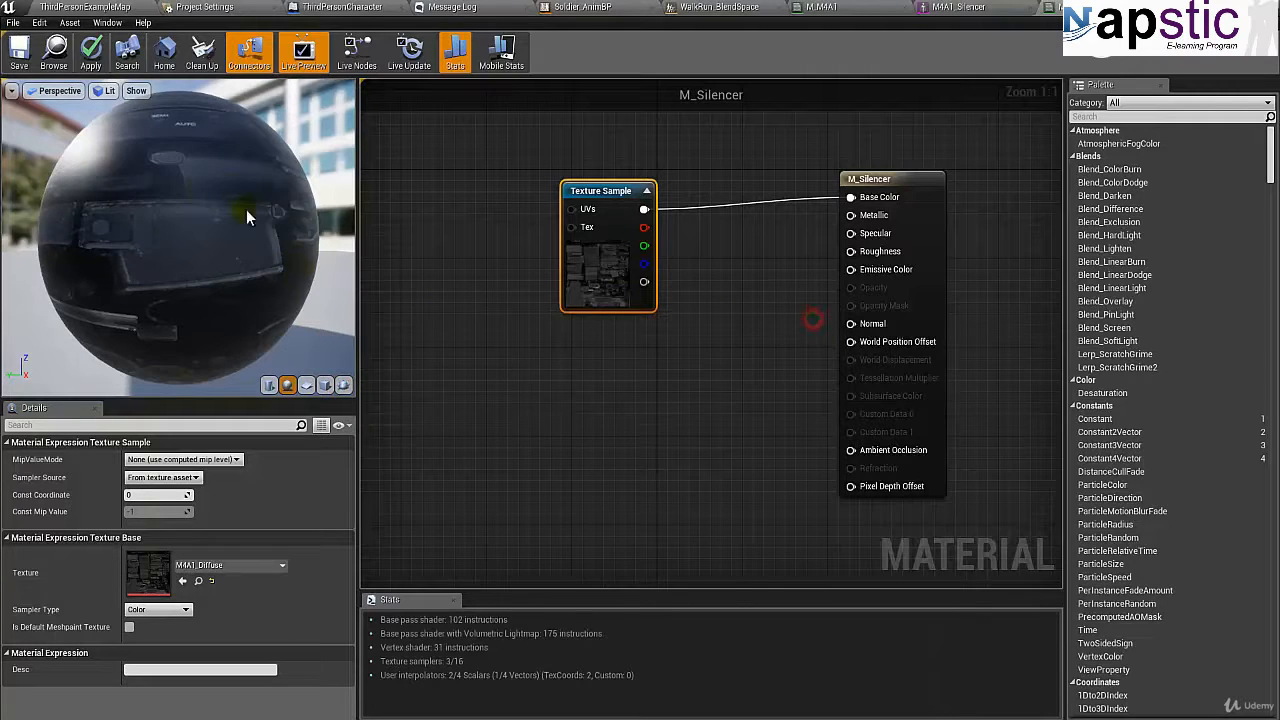
click(52, 10)
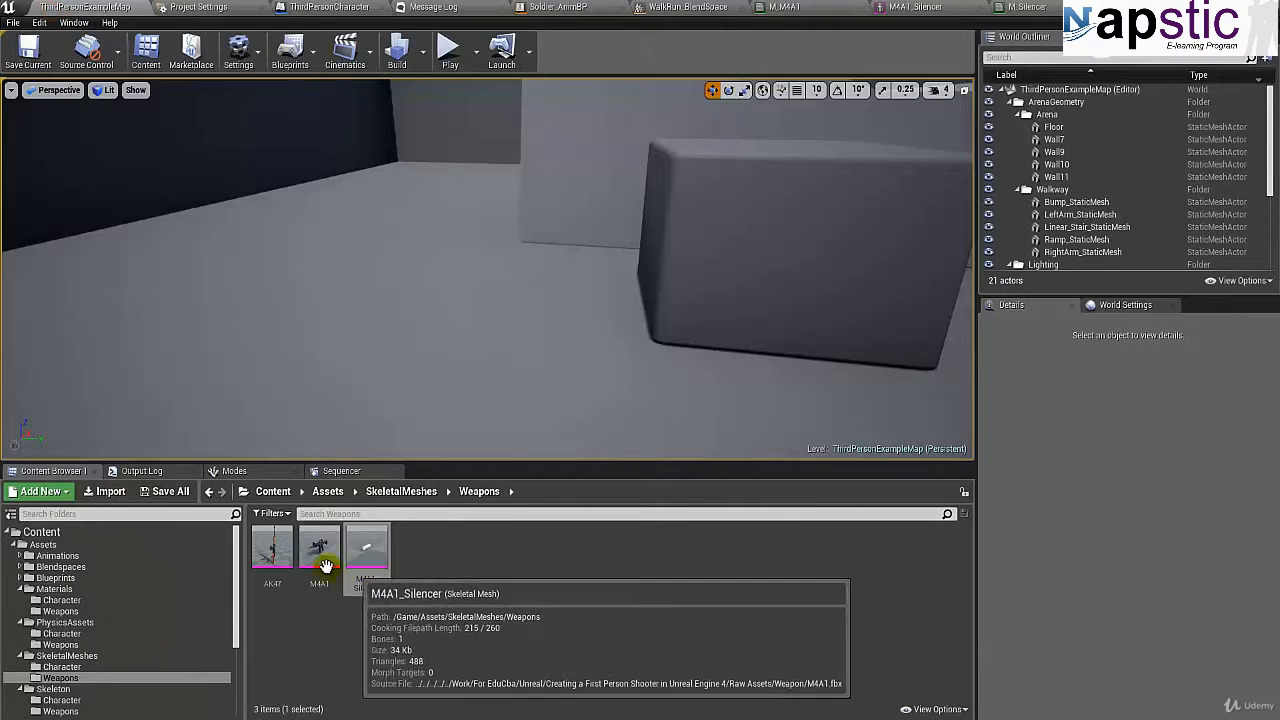
click(362, 556)
click(1025, 7)
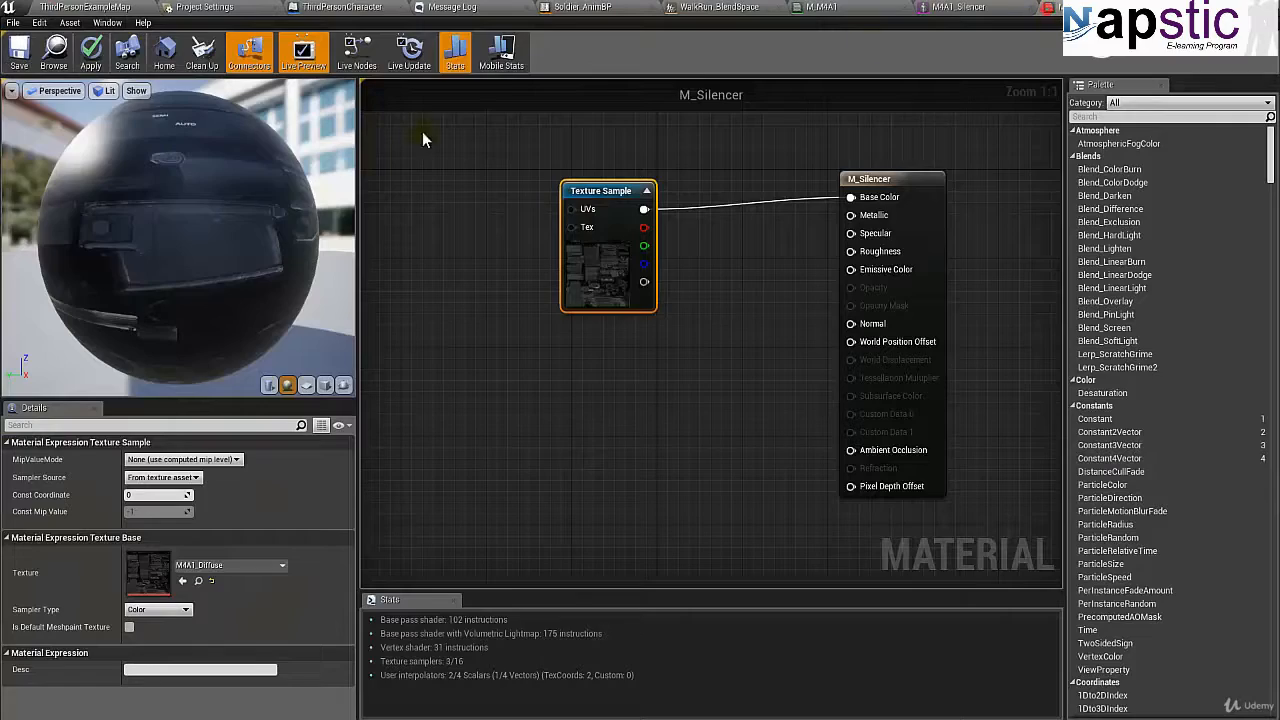
click(341, 387)
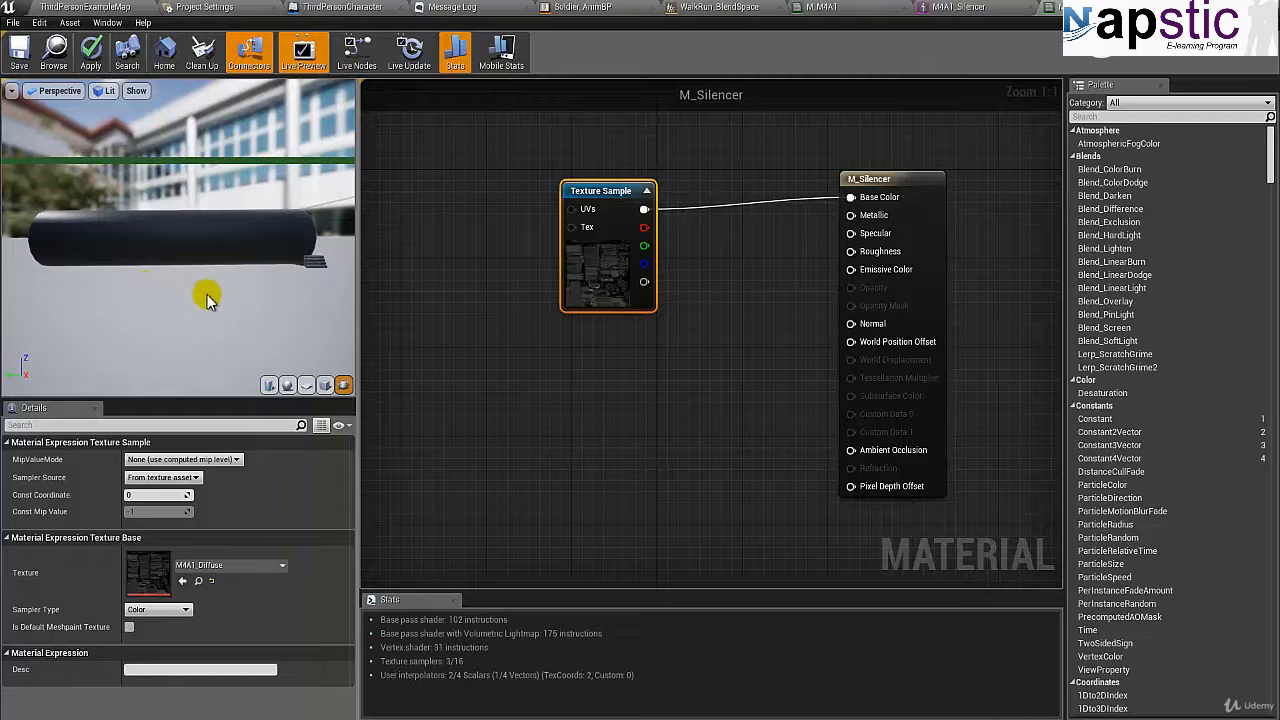
drag(206, 294, 426, 318)
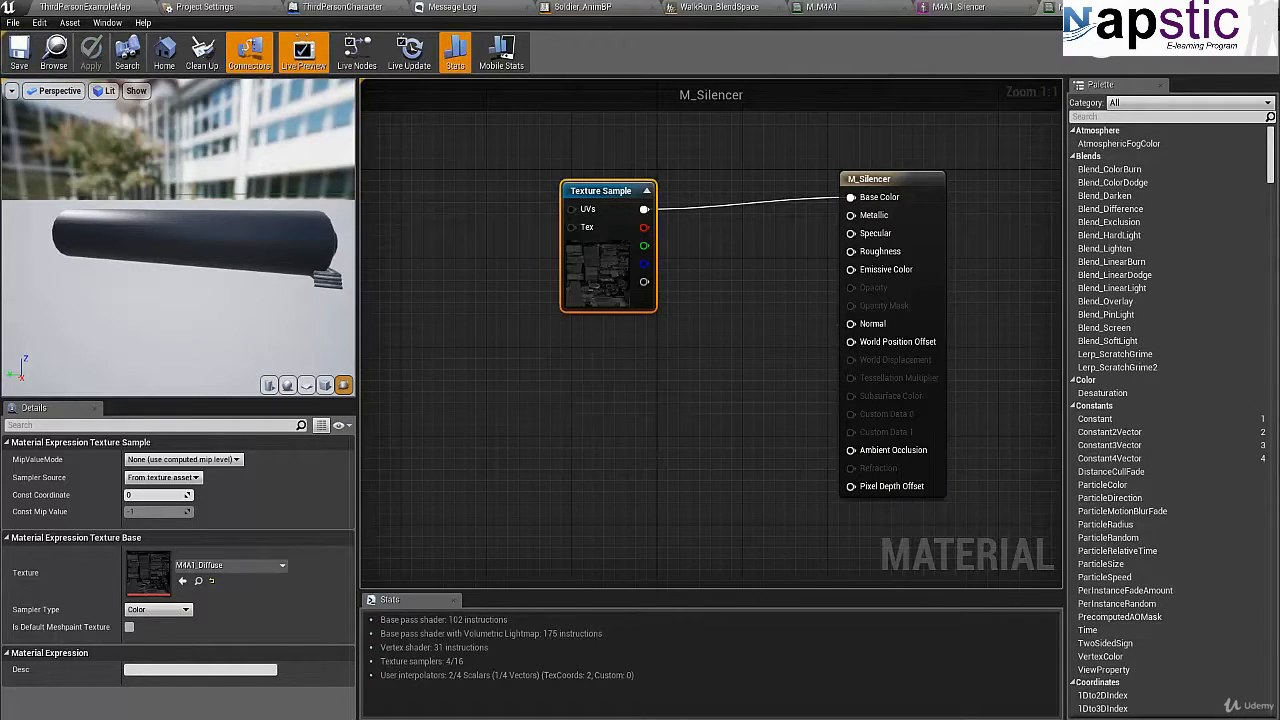
- Close the M_Silencer, M4A1_Silencer and M_M4A1 editors and return to the ThirdPersonExampleMap level
click(1020, 8)
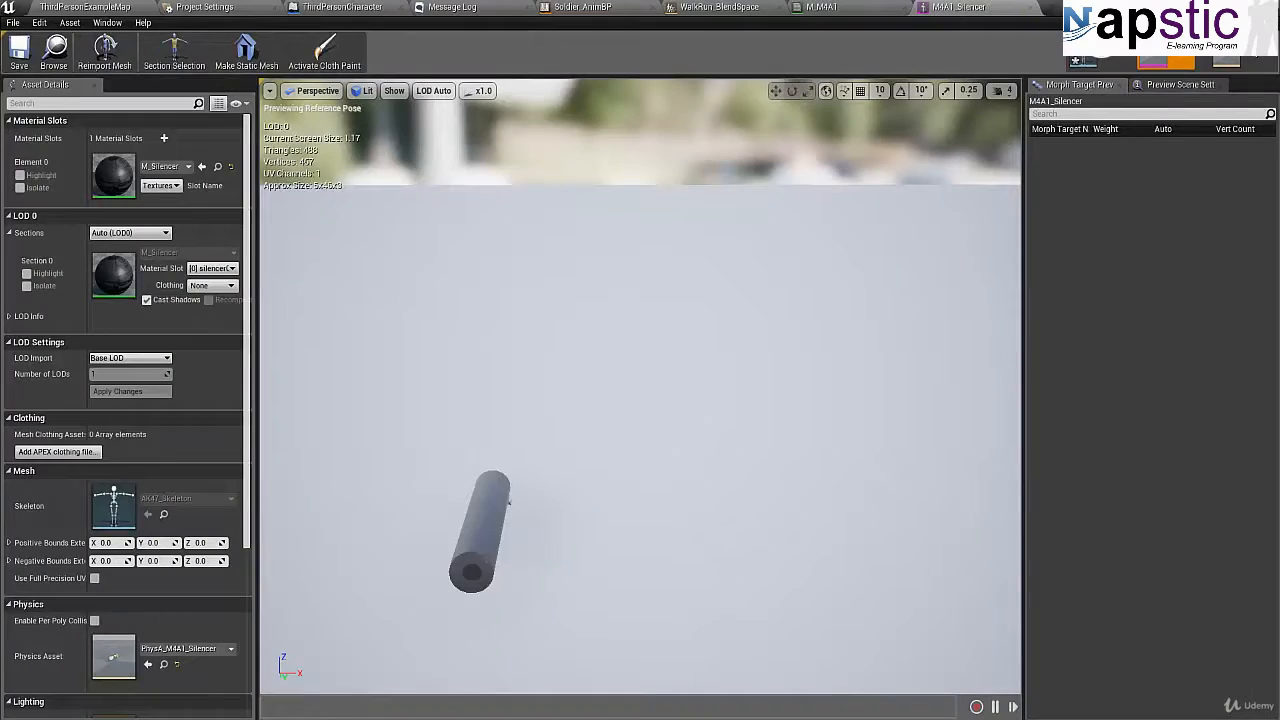
click(1030, 9)
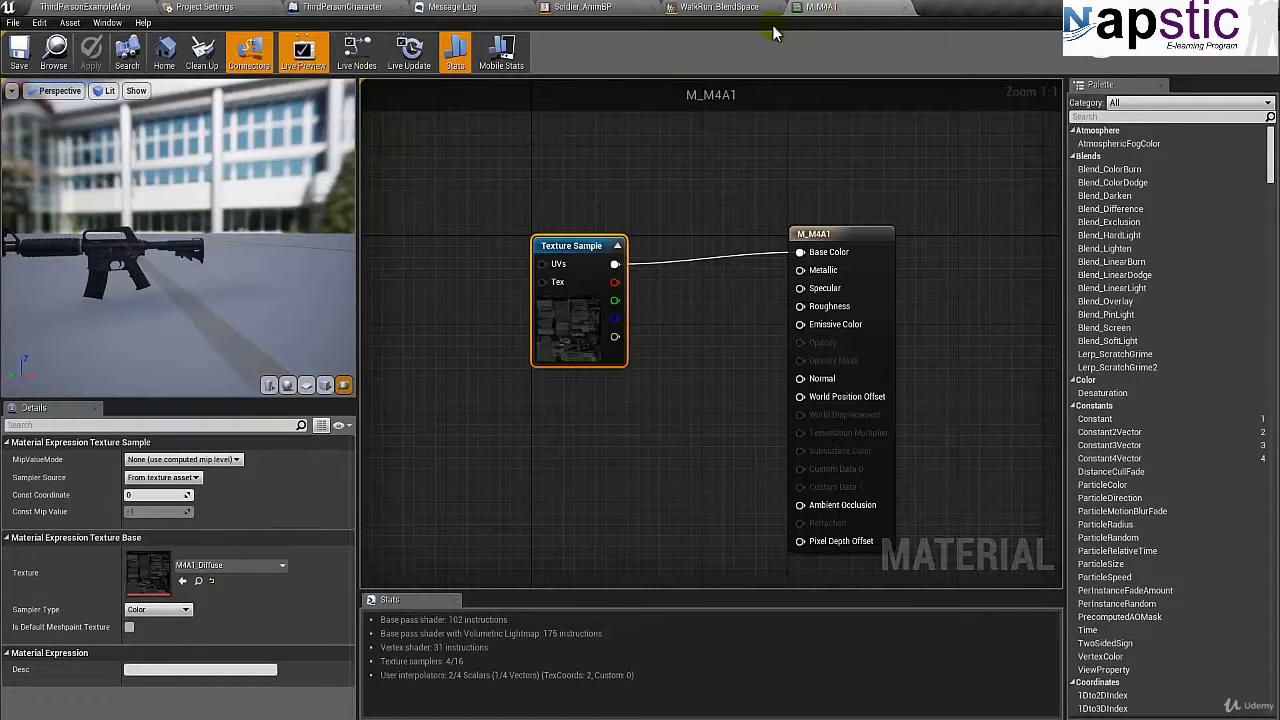
click(904, 8)
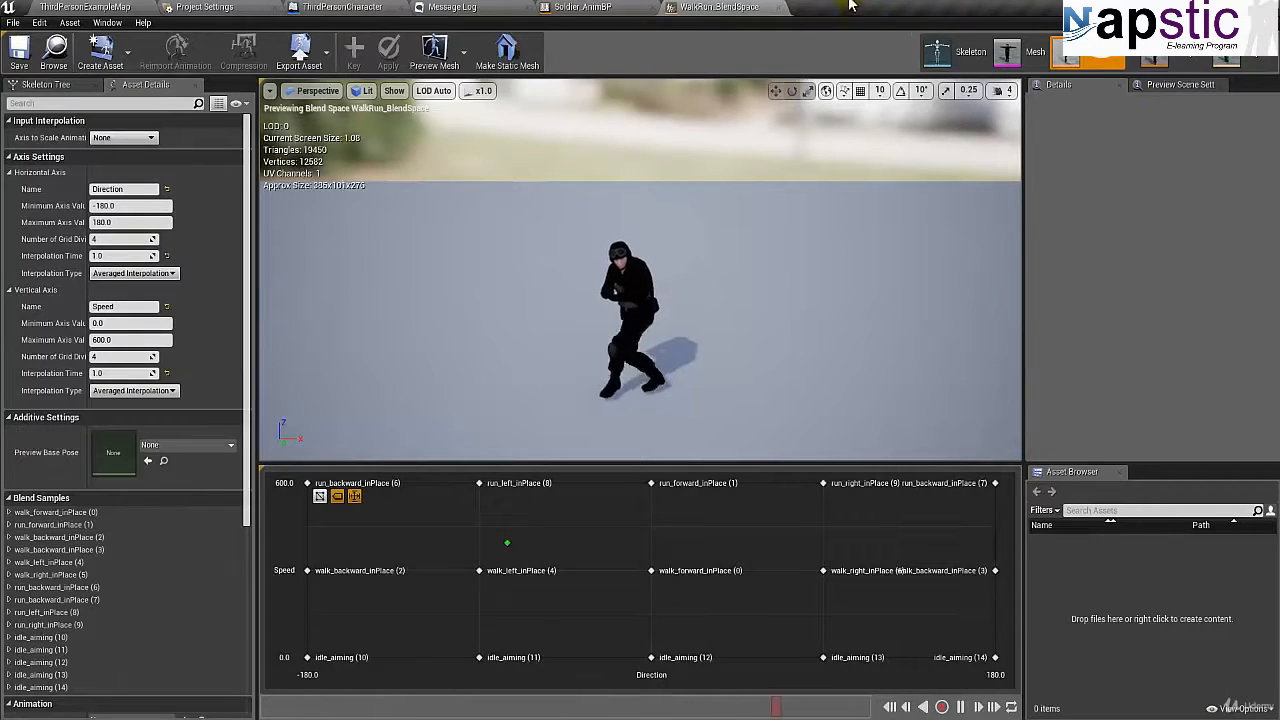
click(85, 7)
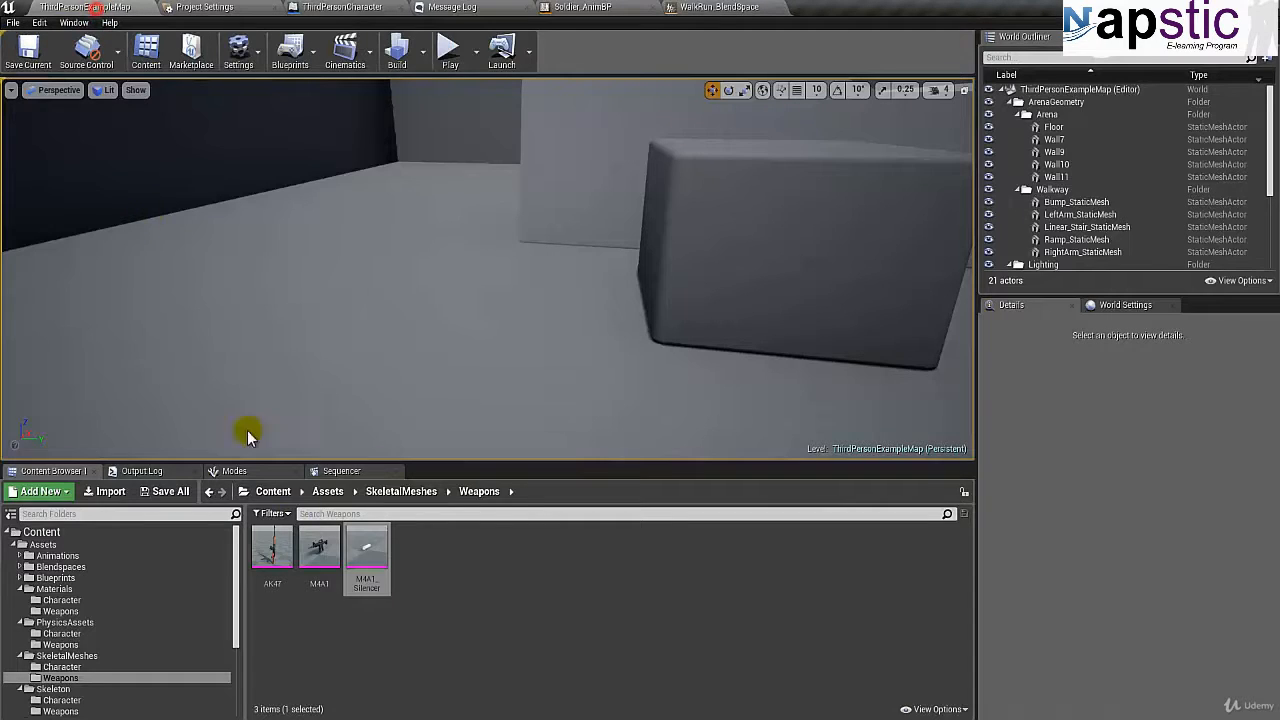
- Review the weapon assets in the Weapons folders under Textures, Materials, PhysicsAssets and SkeletalMeshes
click(457, 600)
scroll(84, 625, down, 1)
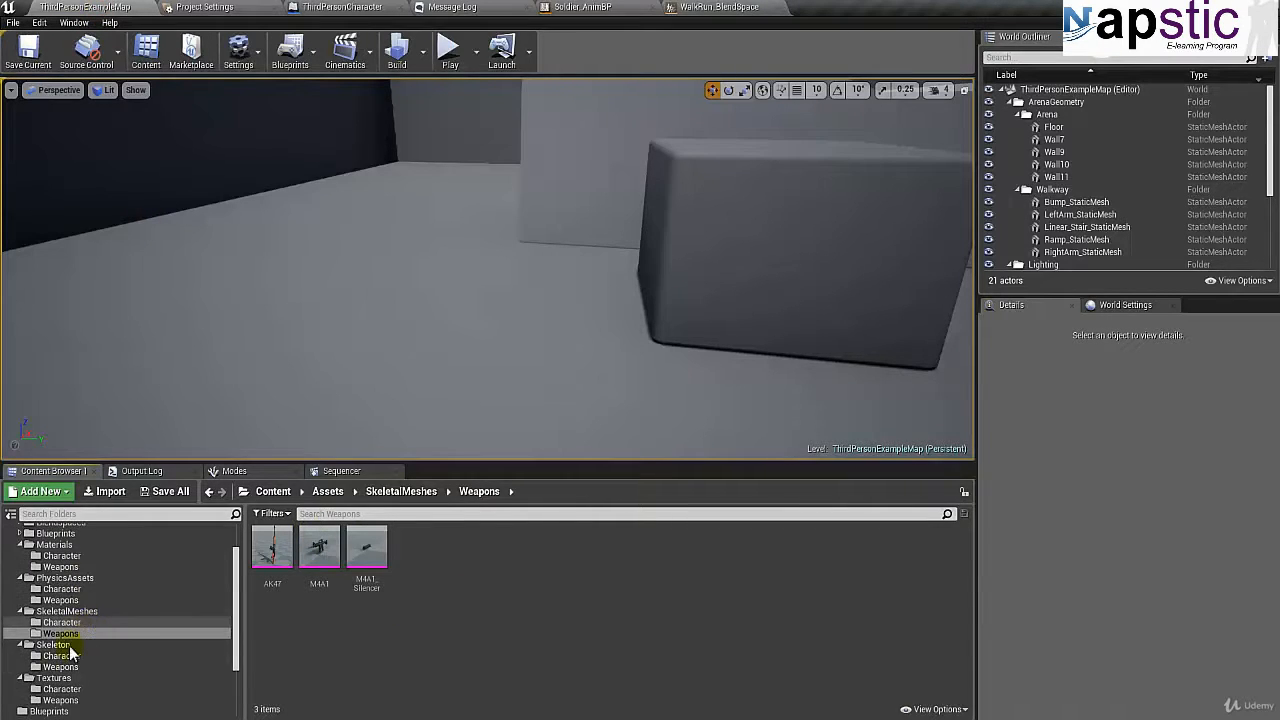
click(60, 700)
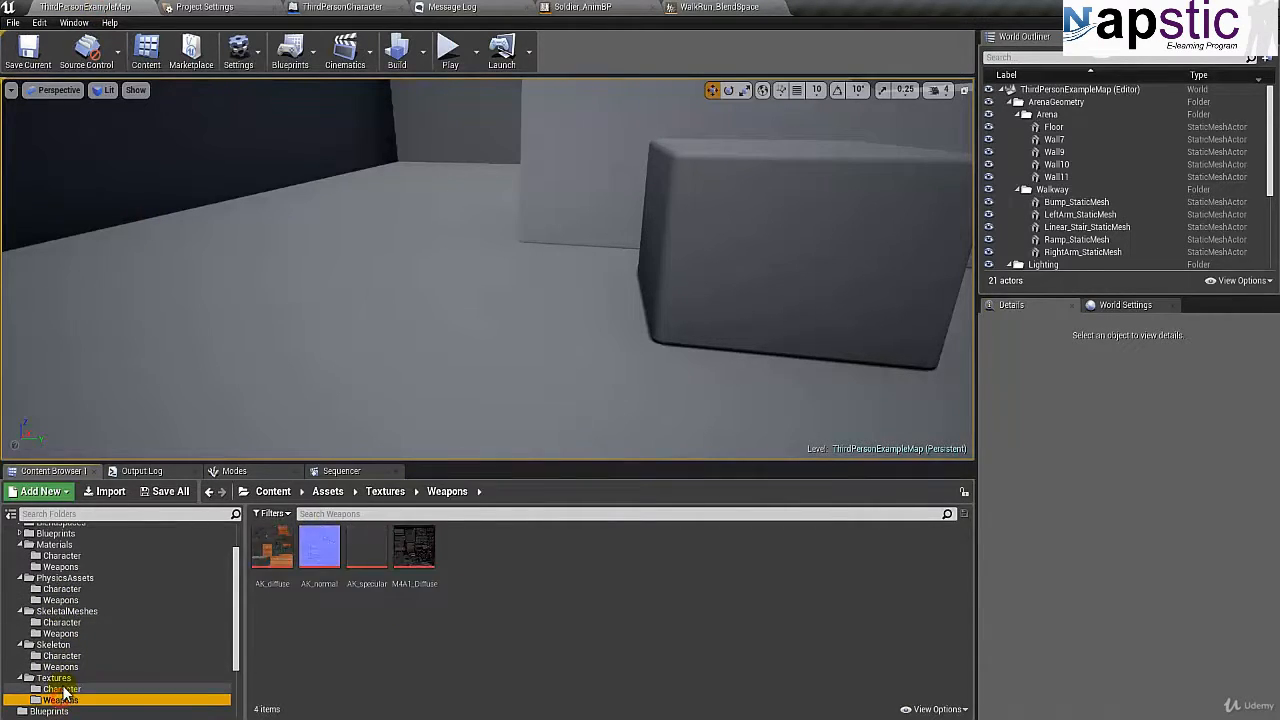
scroll(78, 610, up, 1)
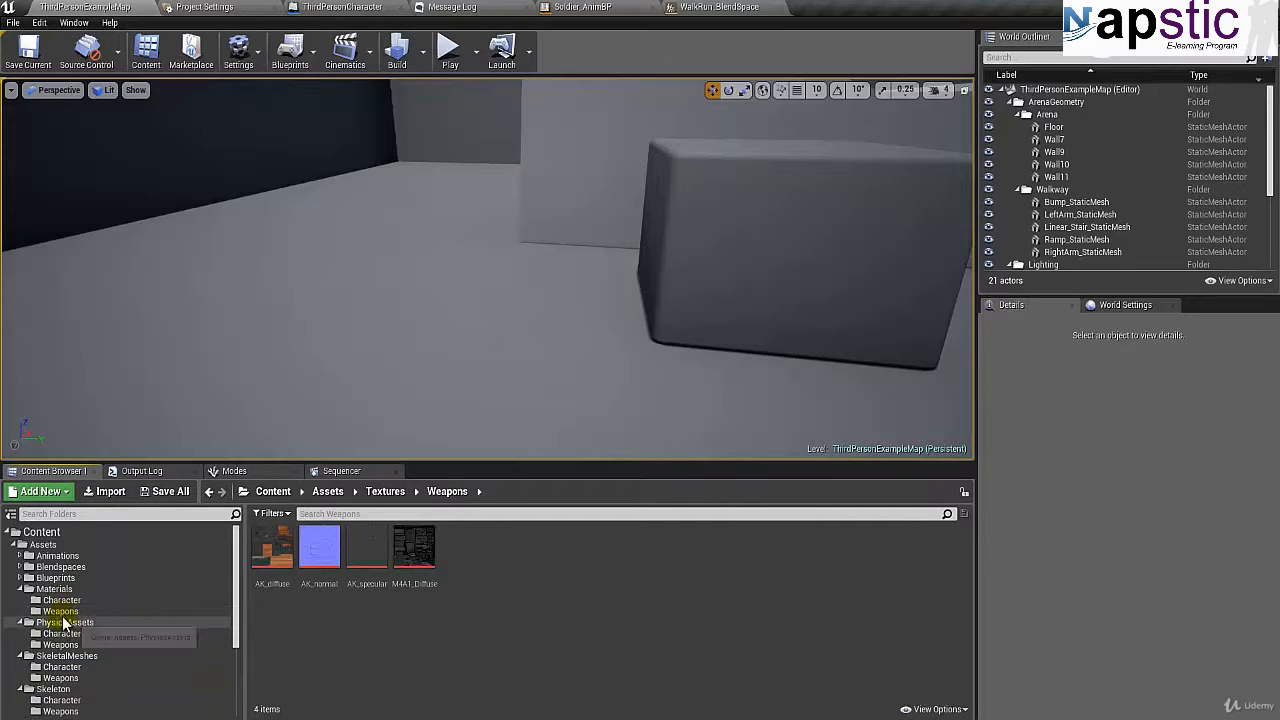
click(60, 611)
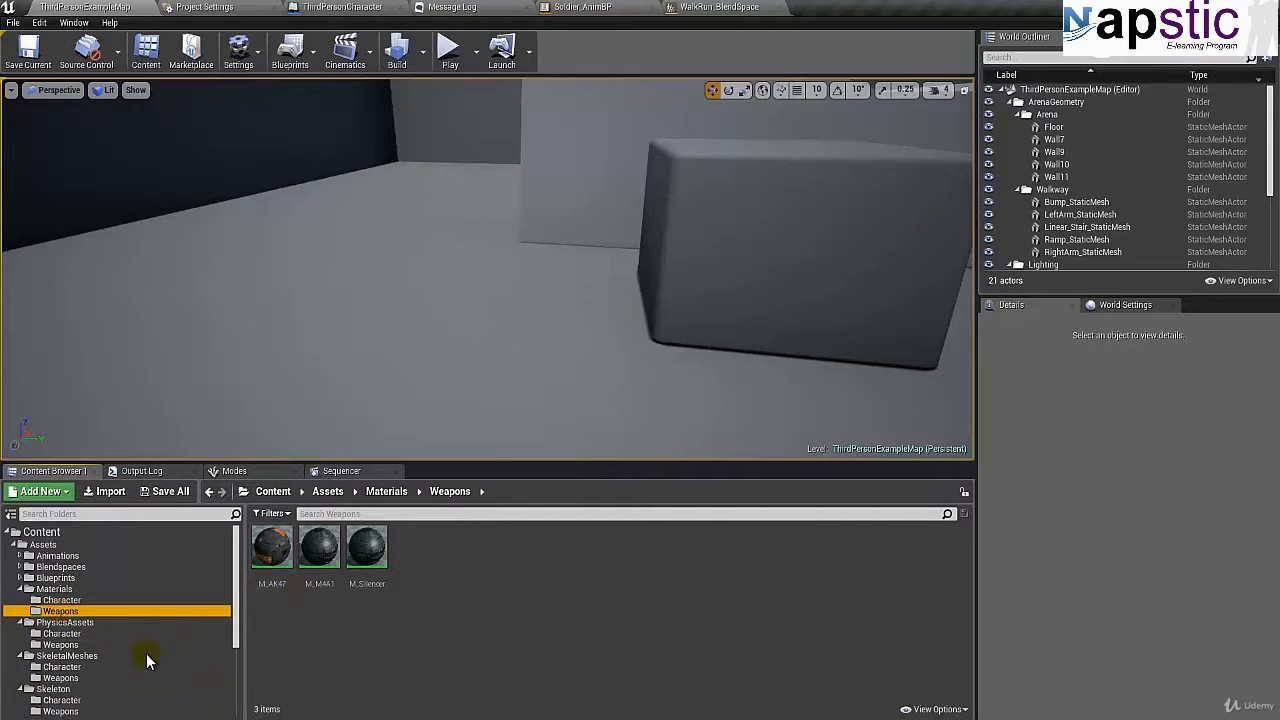
click(60, 645)
click(62, 678)
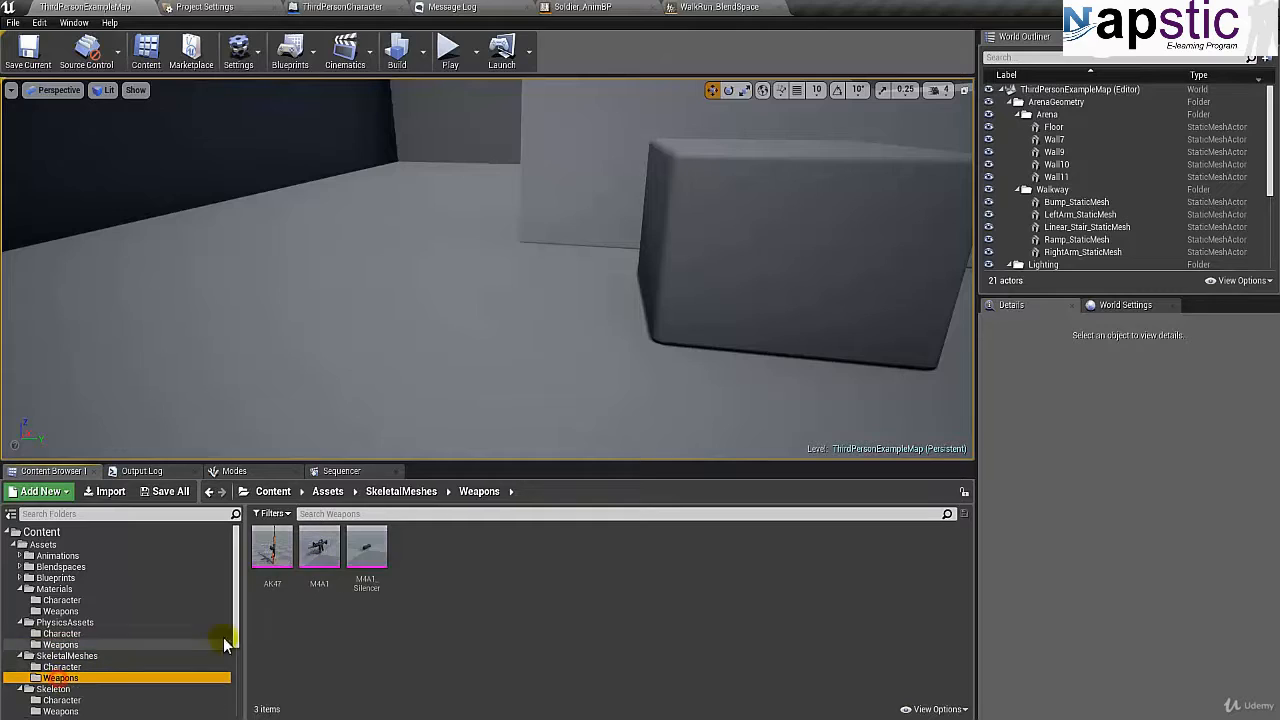
click(482, 600)
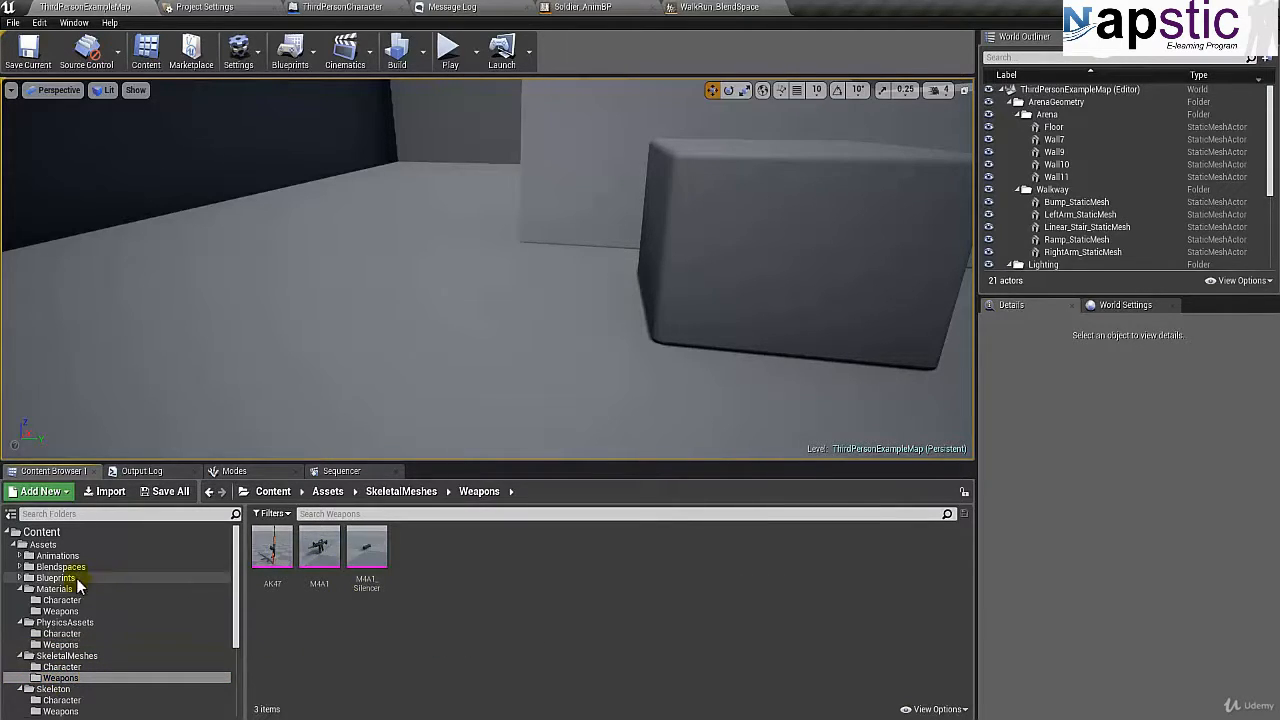
- Collapse the Materials, PhysicsAssets, SkeletalMeshes, Skeleton and Textures folders in the asset tree
click(19, 590)
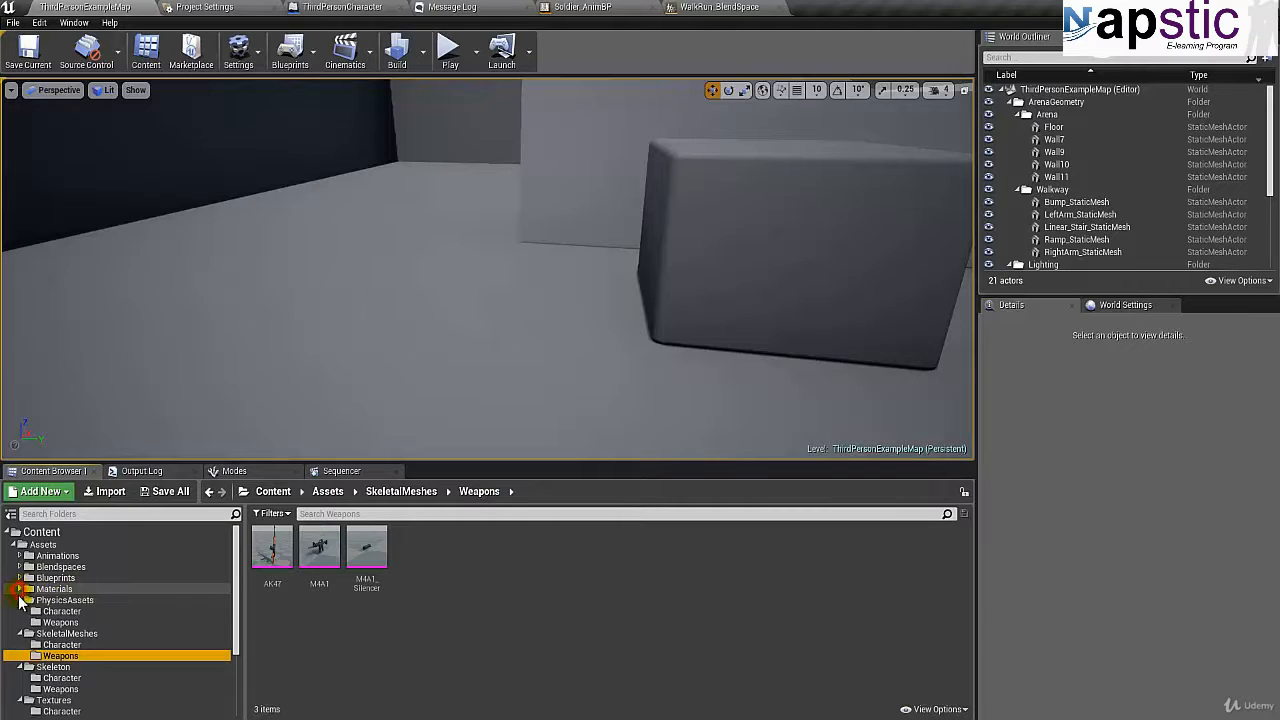
click(19, 601)
click(20, 611)
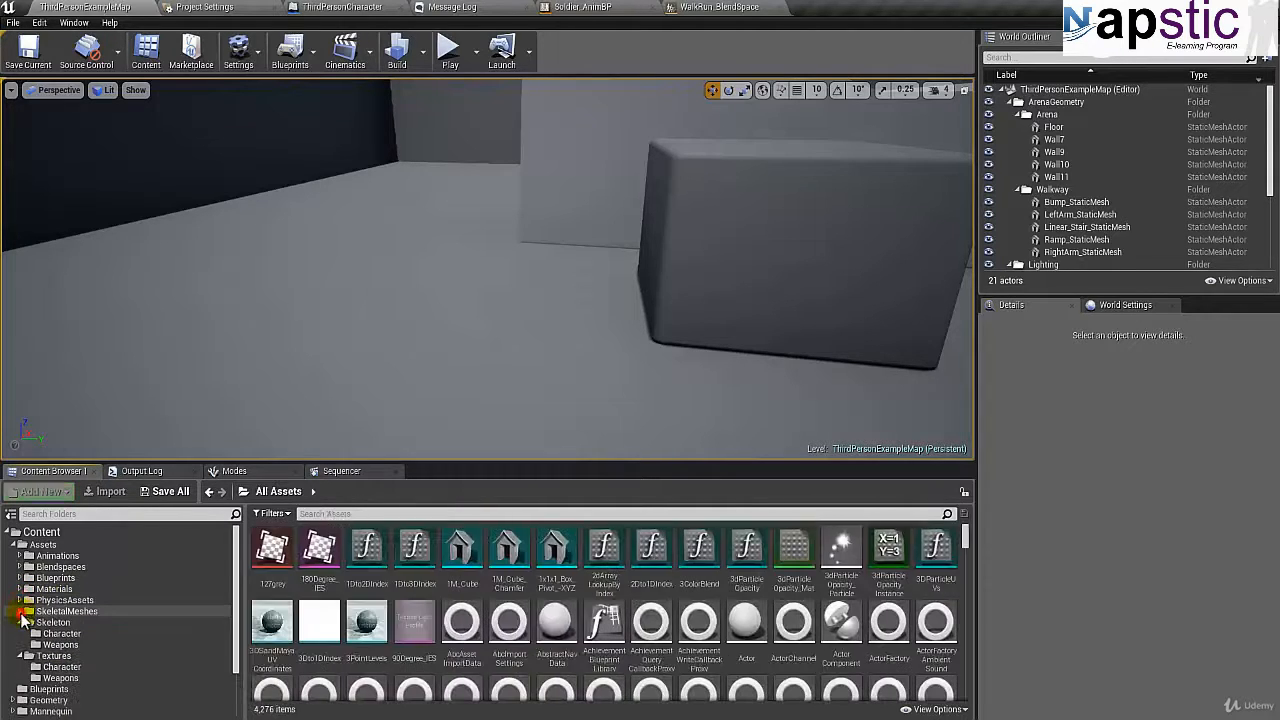
click(20, 622)
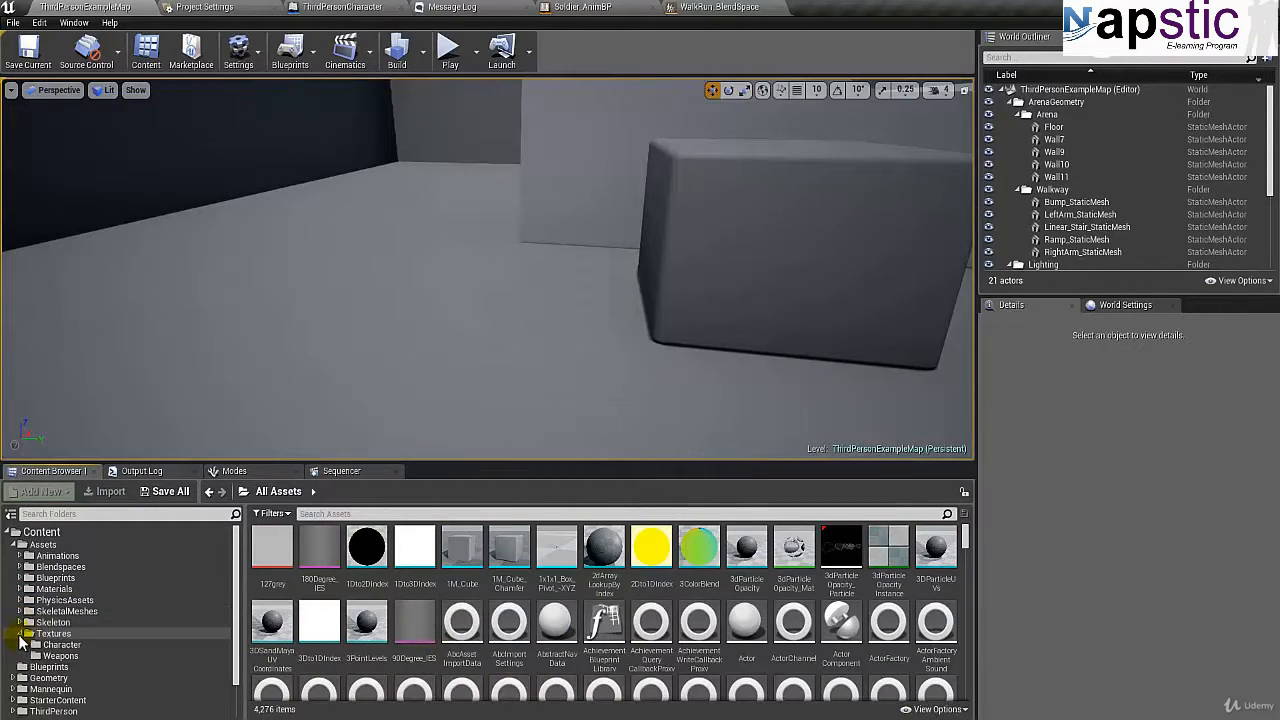
click(19, 633)
- Create a Blueprint class with Actor as parent in Assets/Blueprints/Weapons and name it WeaponBase_BP
click(56, 578)
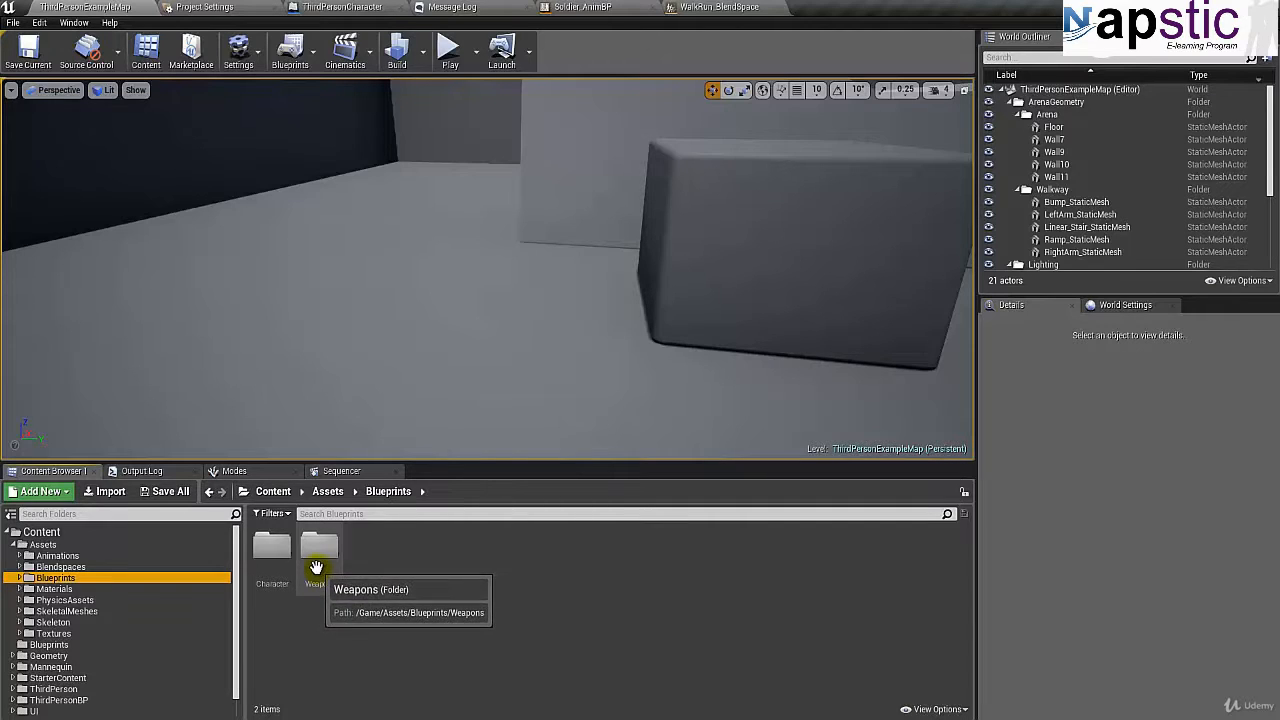
double_click(318, 568)
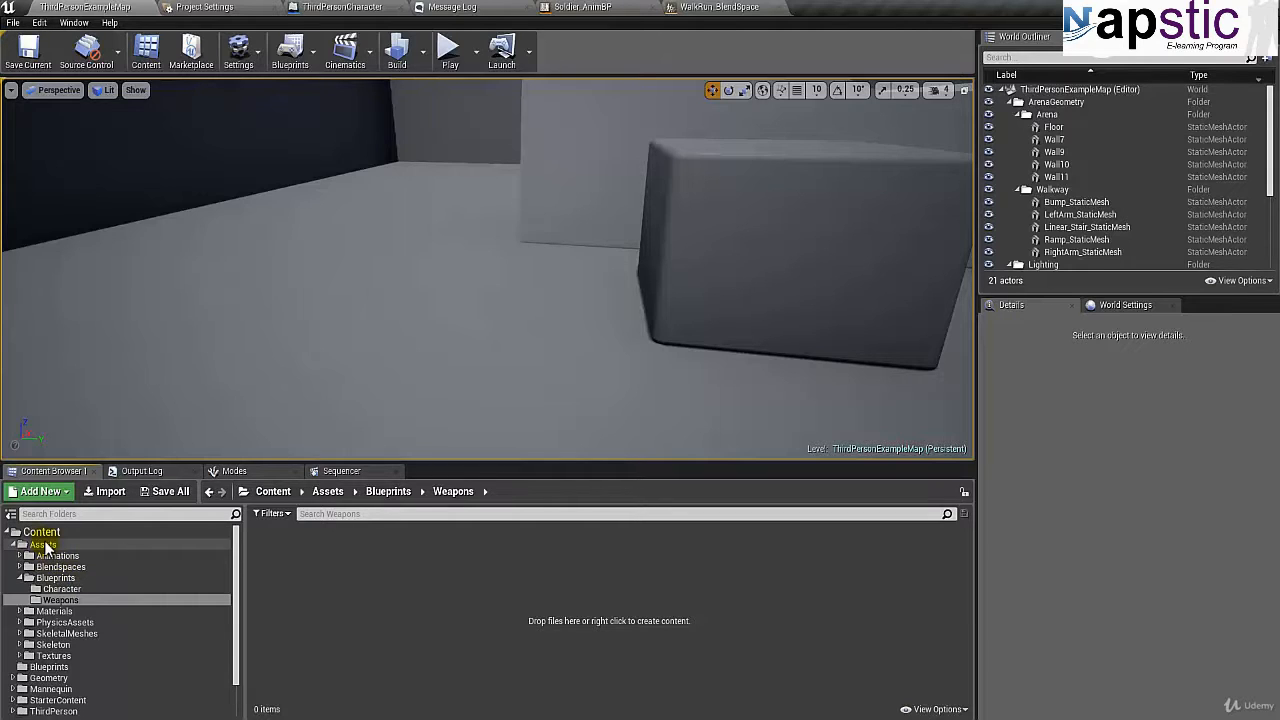
right_click(333, 572)
click(415, 288)
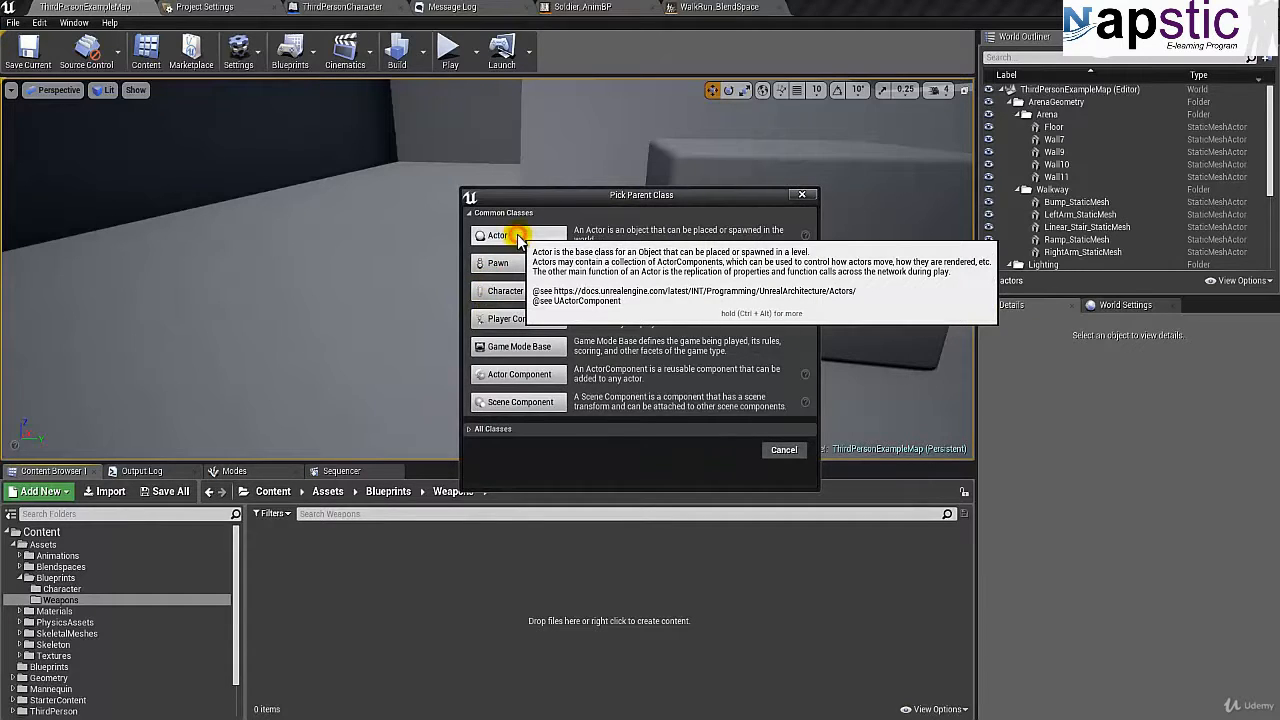
click(497, 236)
text(Weapon)
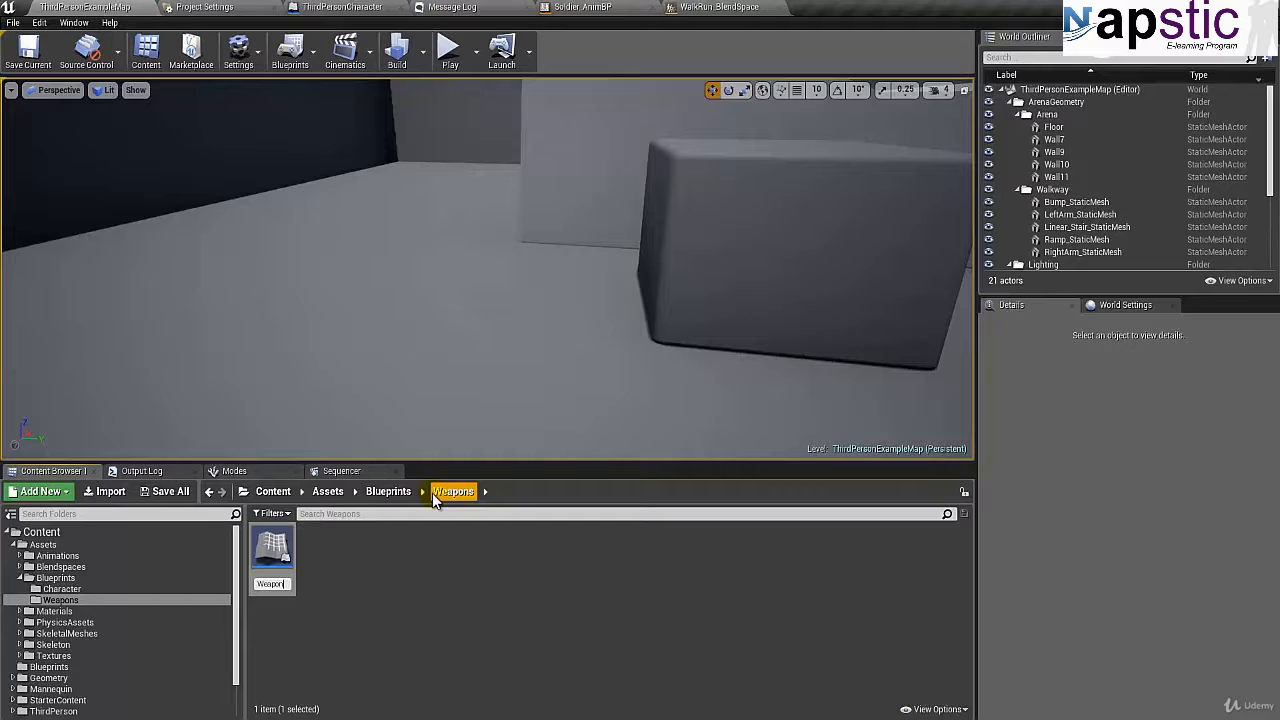
text(Base_B)
text(P)
key(Return)
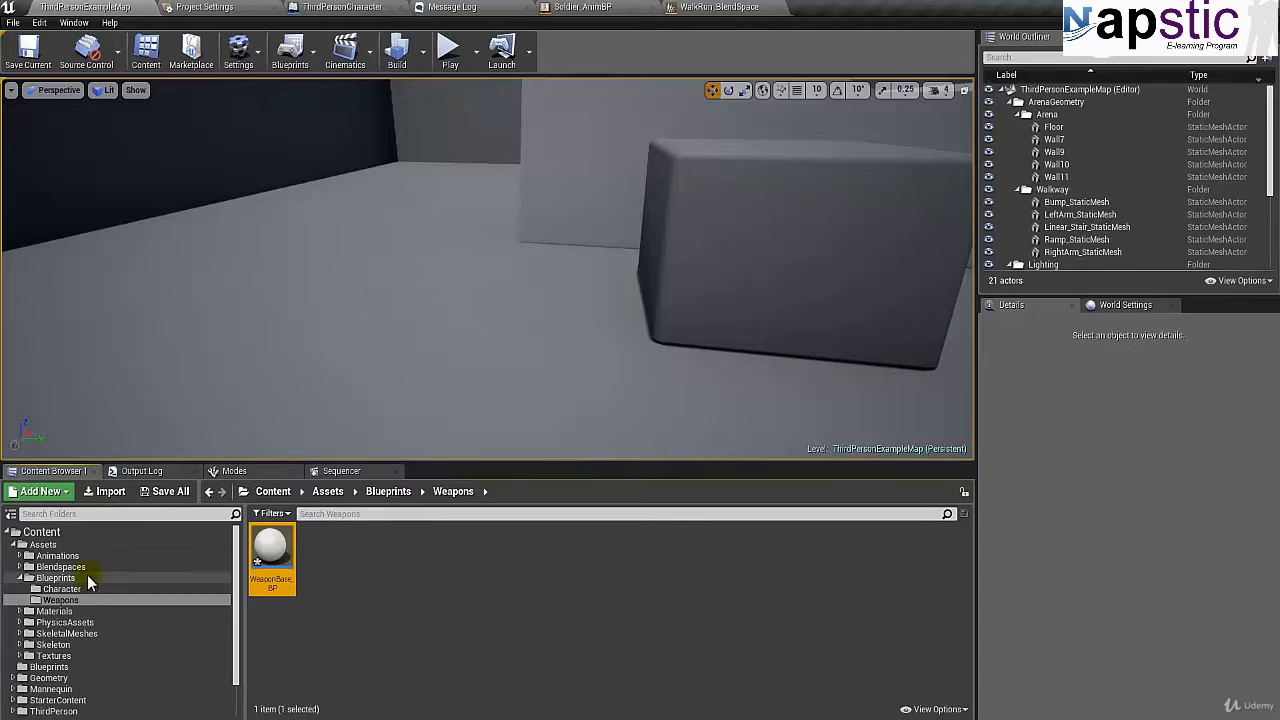
- Open the WeaponBase_BP Blueprint and add a Skeletal Mesh component under DefaultSceneRoot
double_click(268, 555)
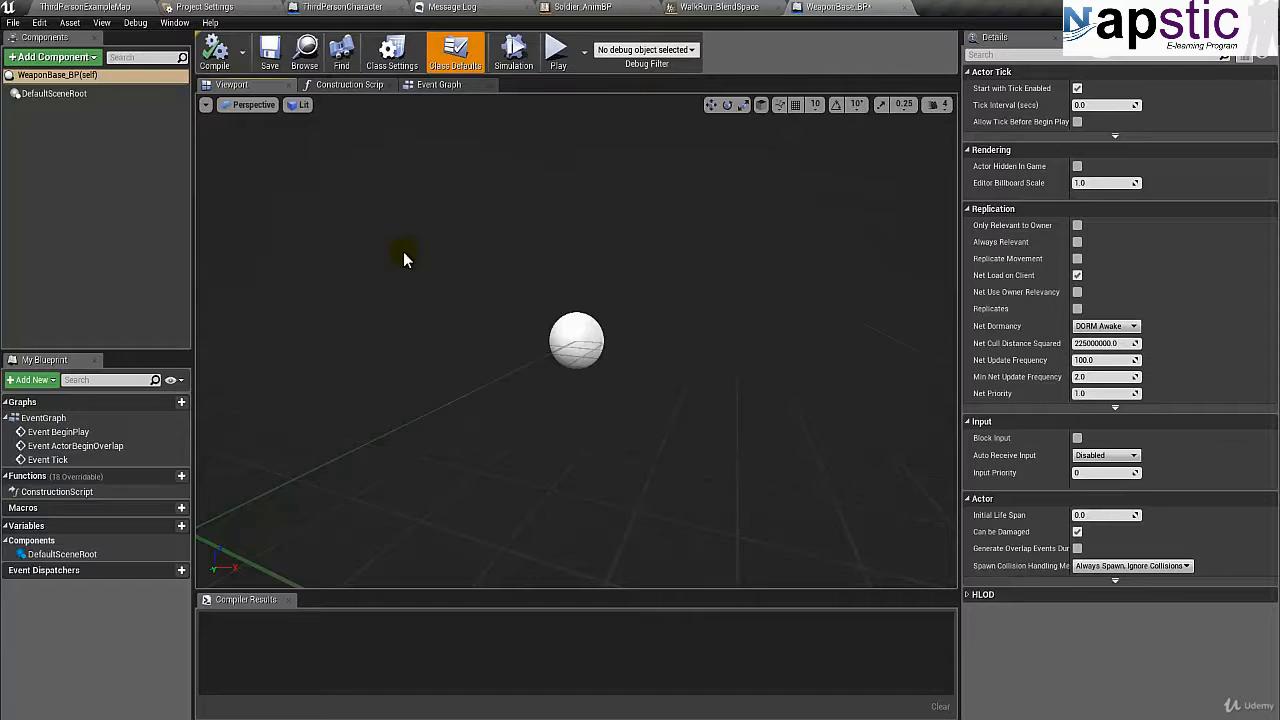
click(58, 92)
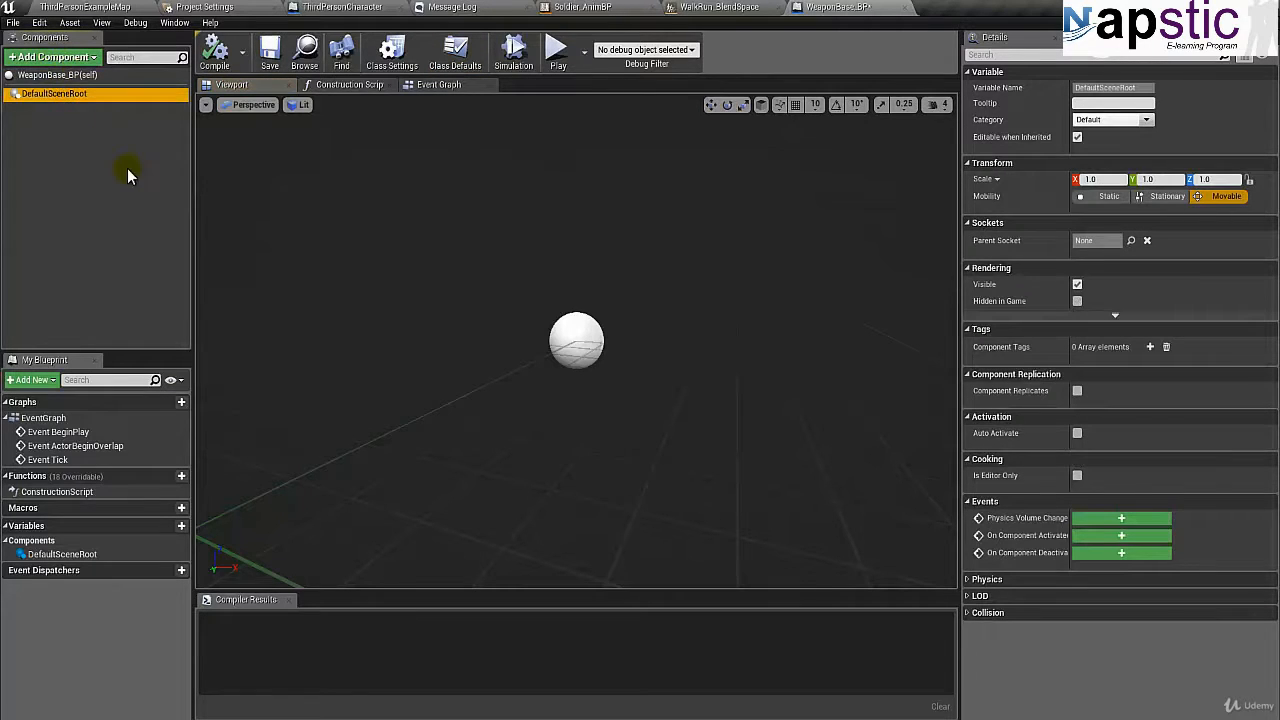
click(38, 60)
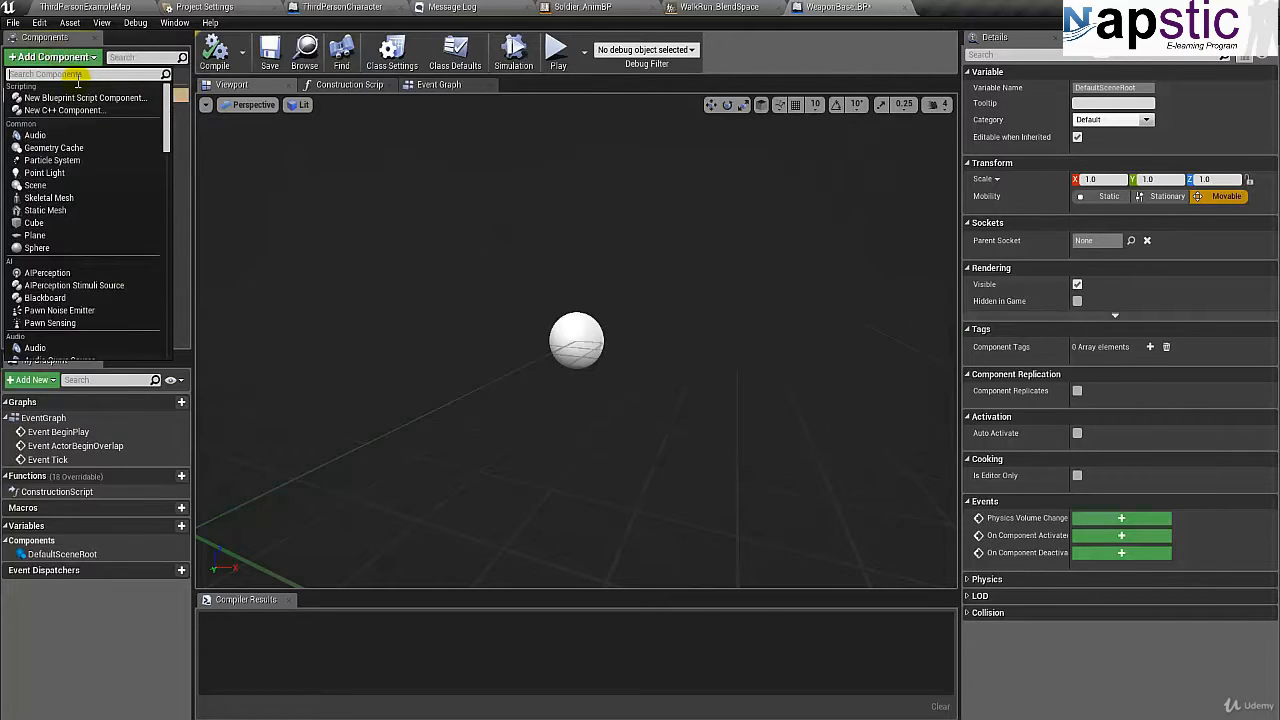
text(ske)
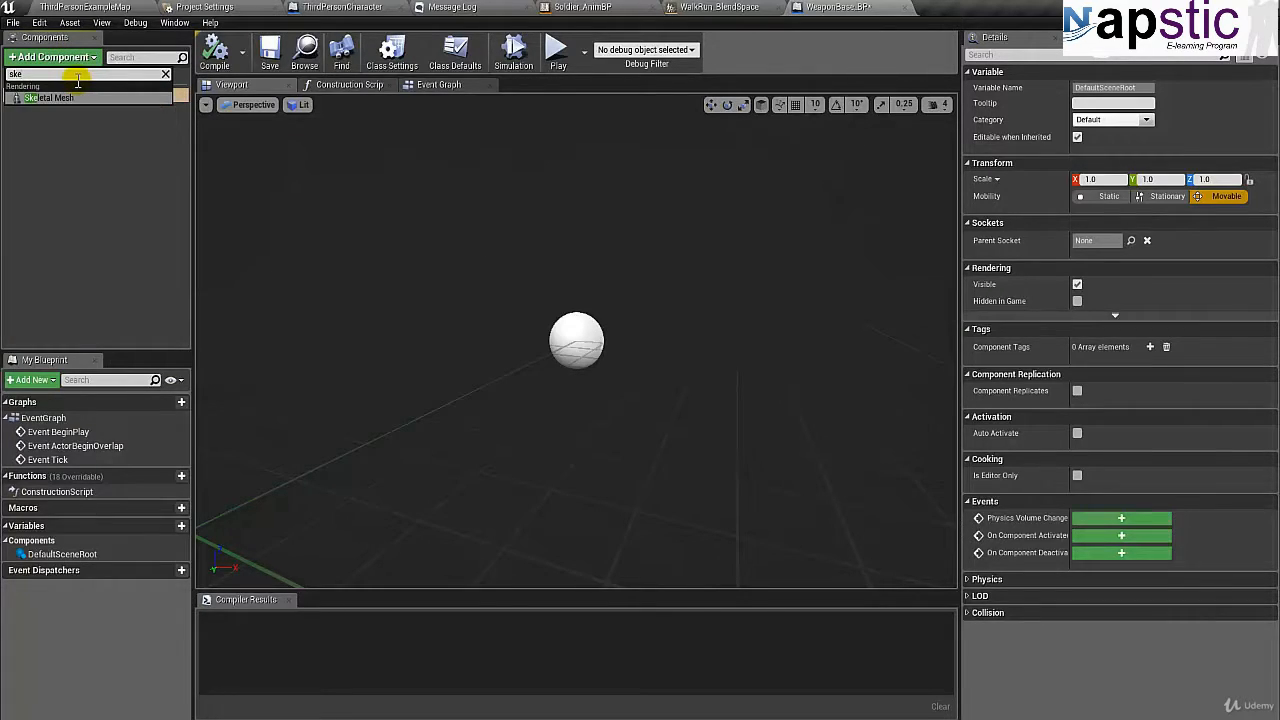
click(45, 97)
click(27, 130)
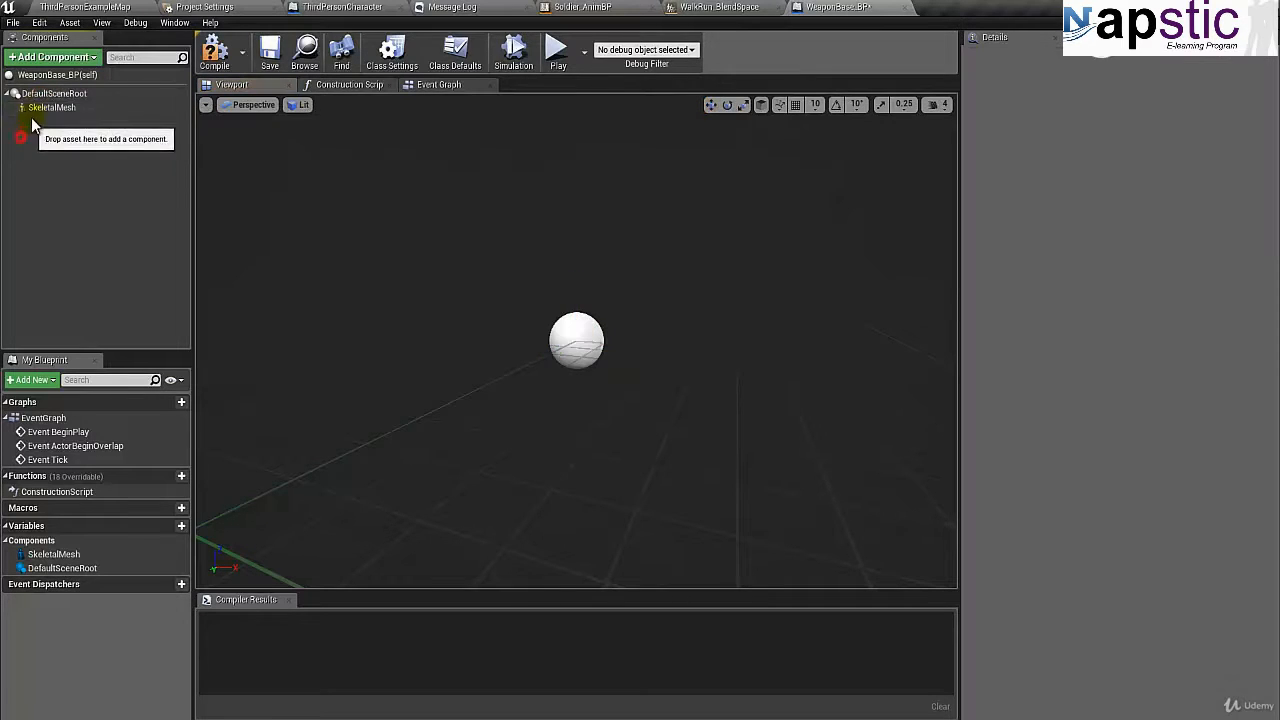
- Assign the AK47 skeletal mesh to the SkeletalMesh component and compile the Blueprint
click(42, 111)
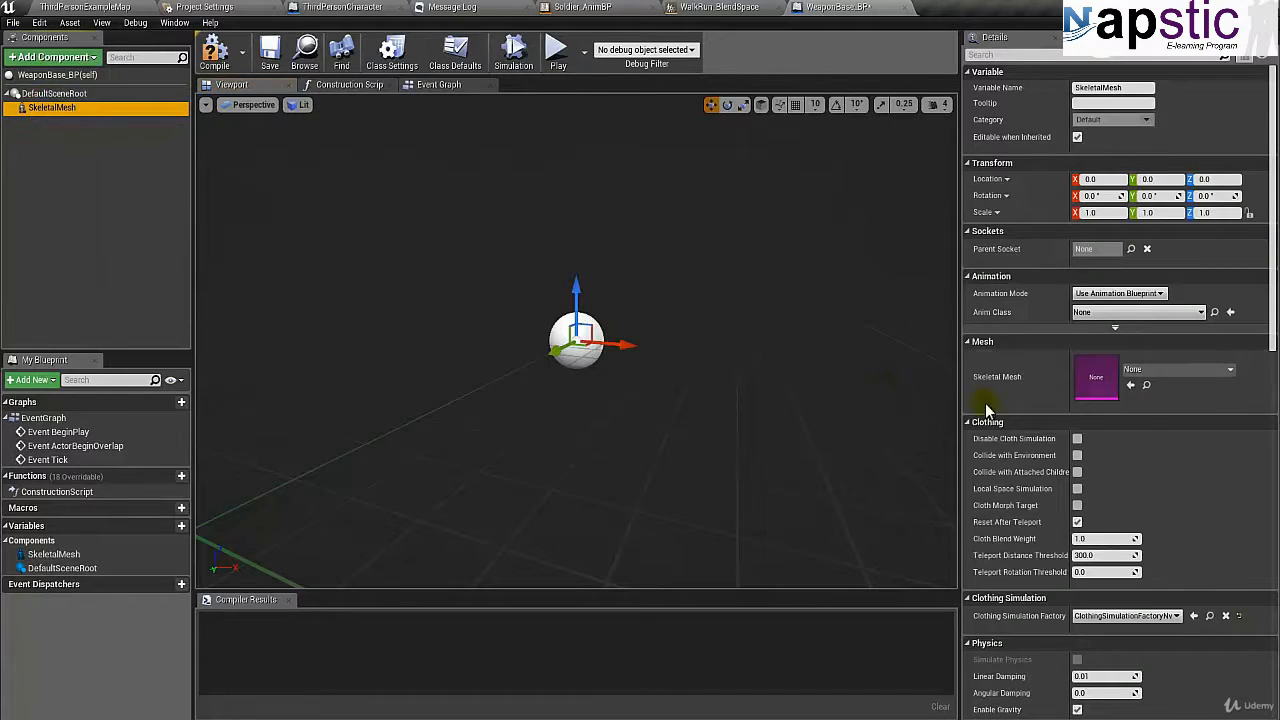
click(1148, 370)
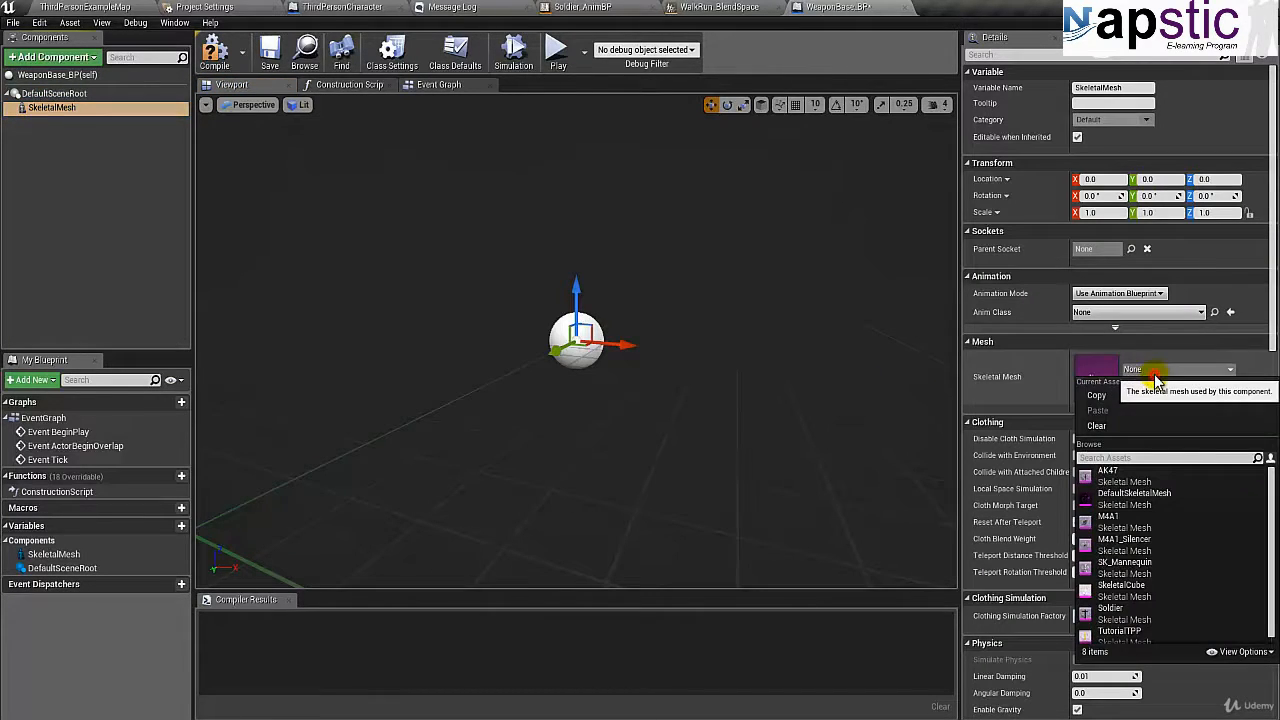
click(1113, 481)
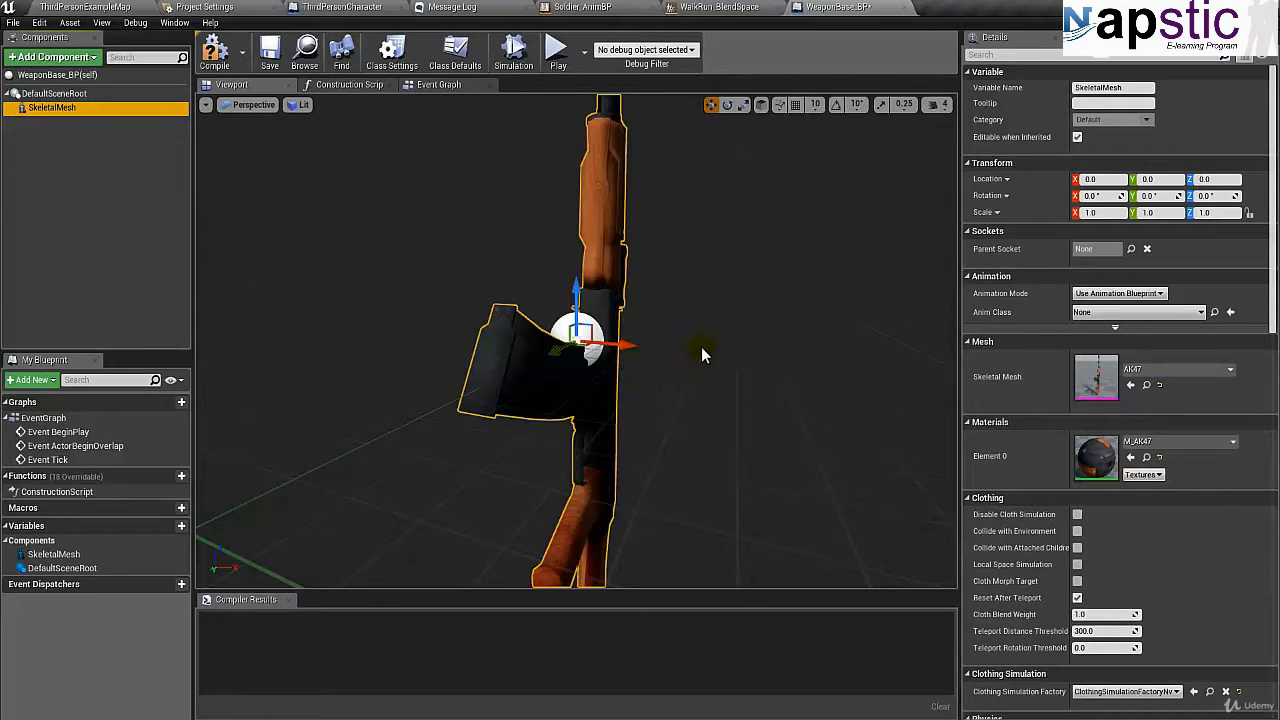
right_drag(701, 355, 657, 334)
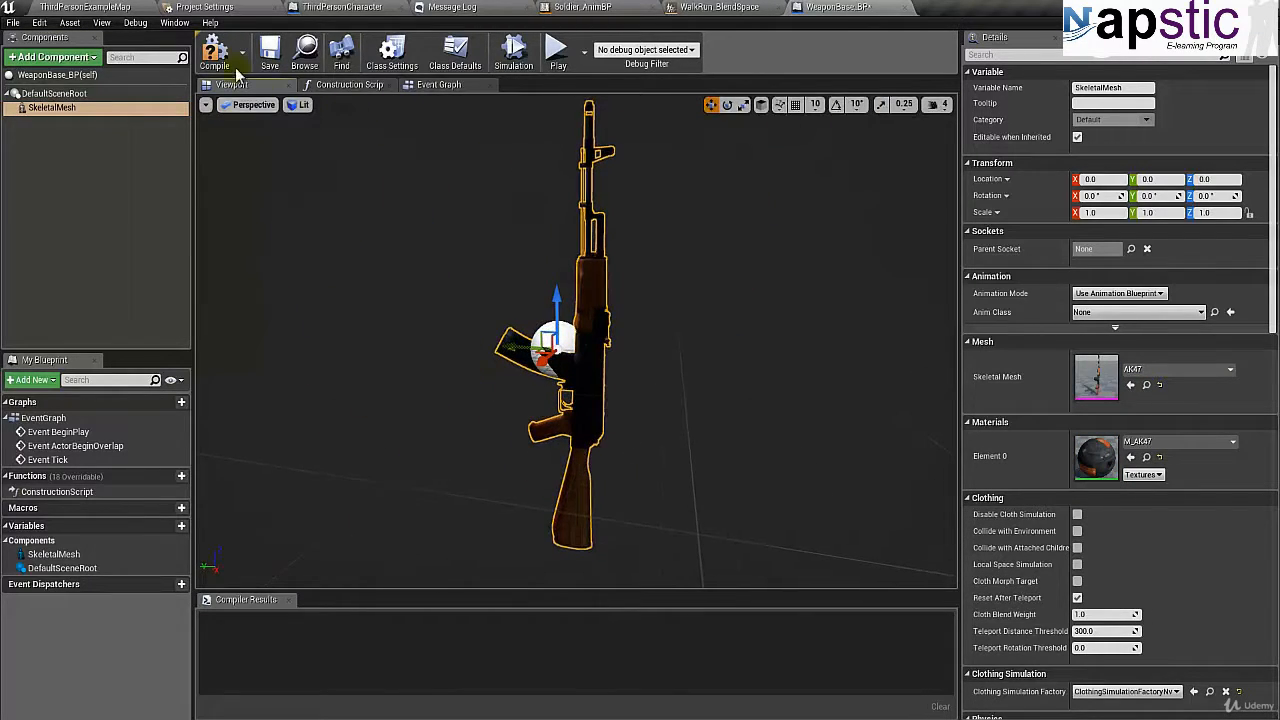
click(213, 50)
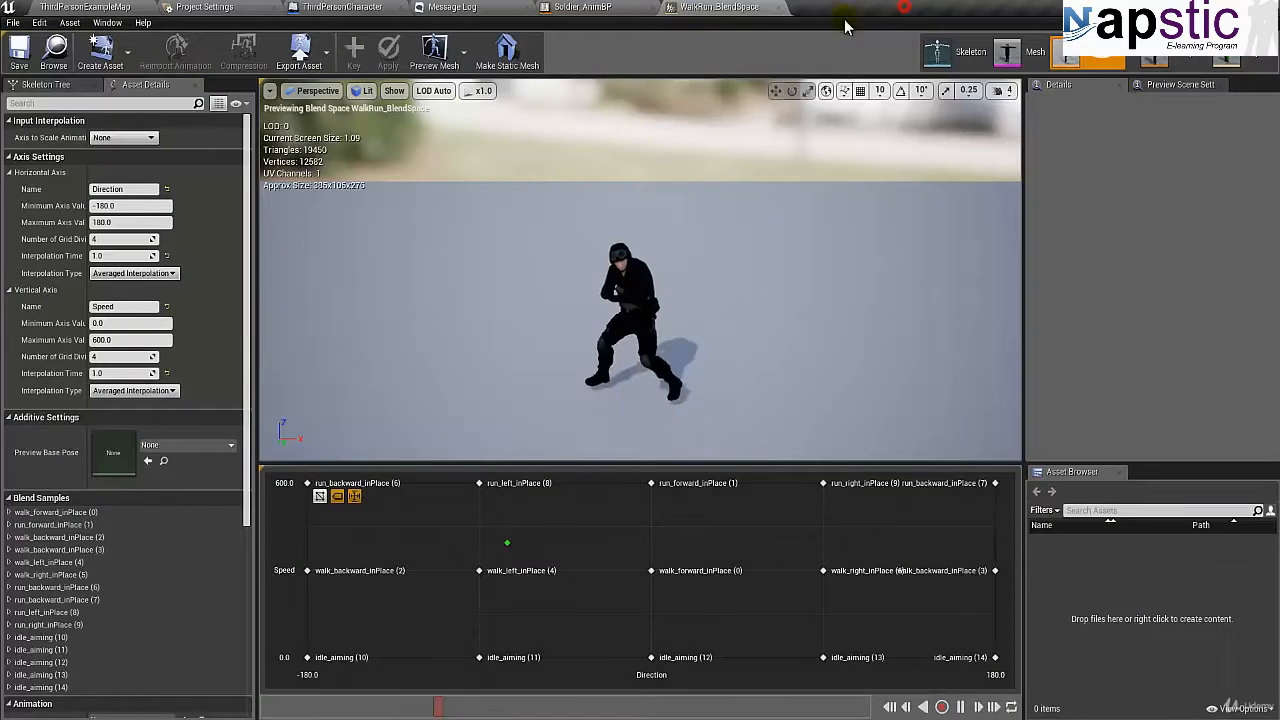
- Close the WeaponBase_BP editor, return to the ThirdPersonExampleMap level and bring the soldier character into close view
click(905, 7)
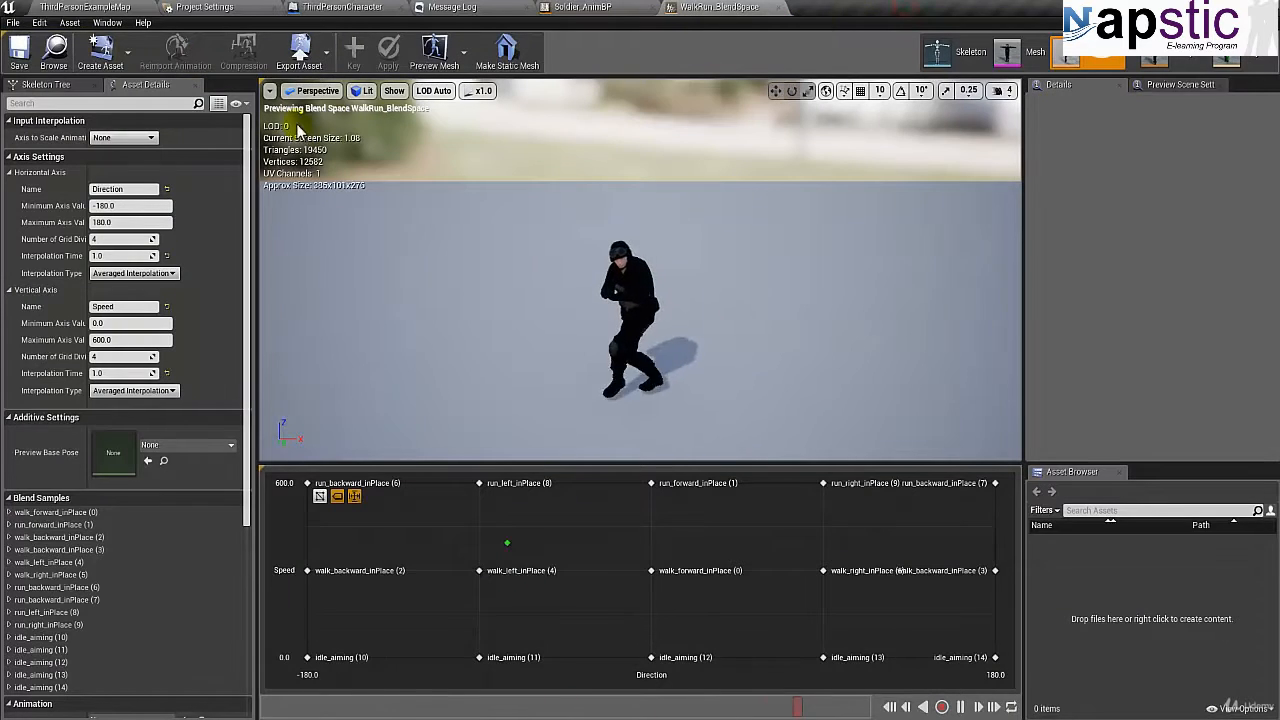
click(60, 8)
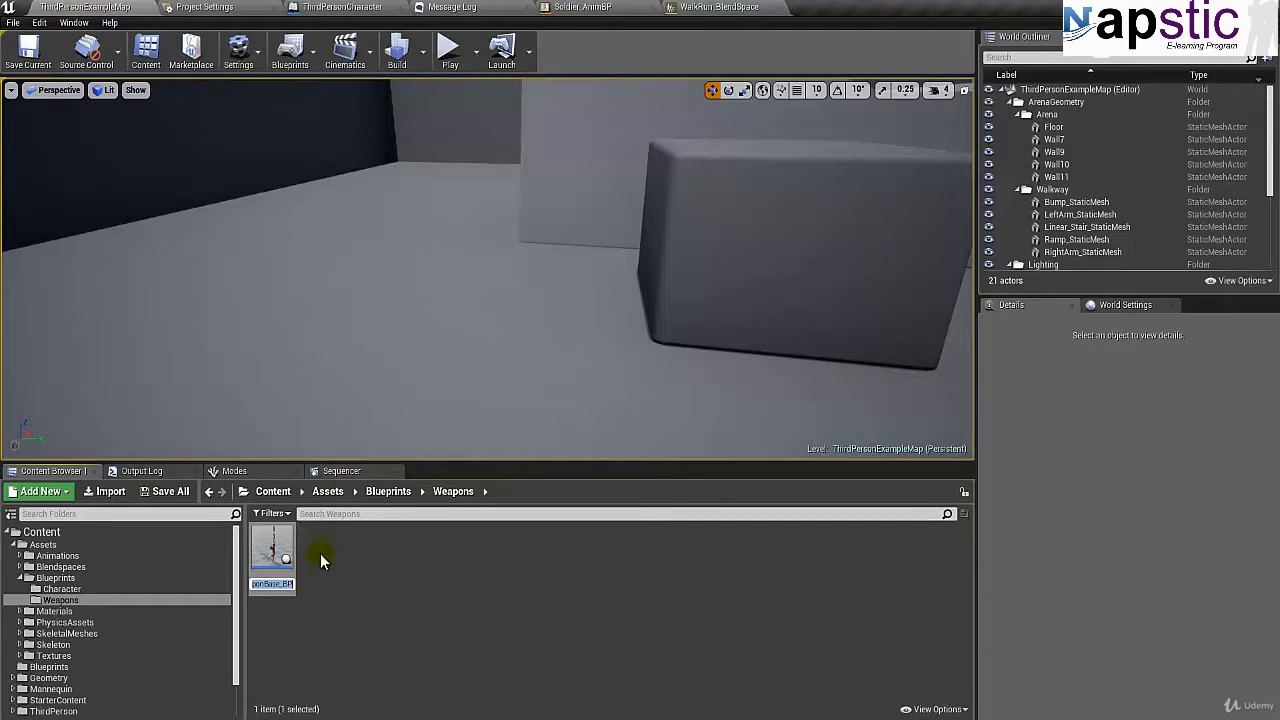
click(320, 597)
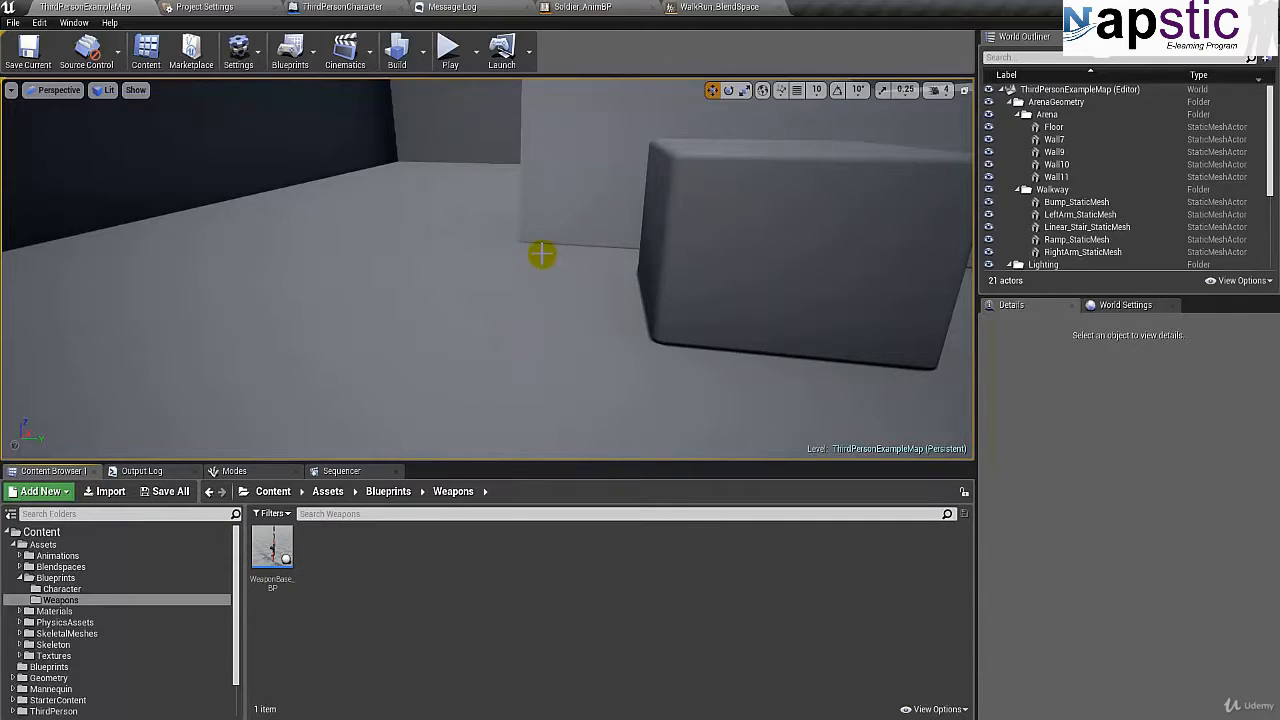
key(s)
right_drag(541, 256, 1273, 309)
key(w)
right_drag(1274, 309, 553, 277)
right_drag(463, 370, 523, 330)
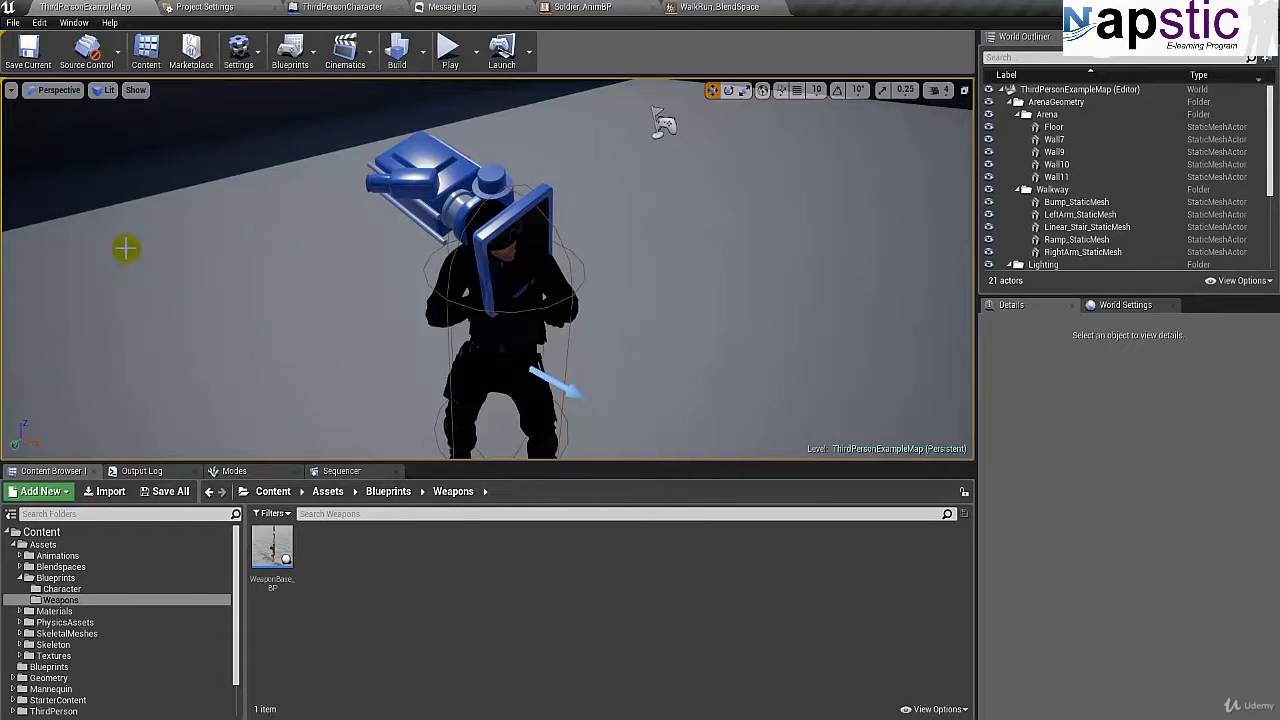
- Open the Soldier_Skeleton asset from Assets/Skeleton/Character and look through its list of animations
click(55, 645)
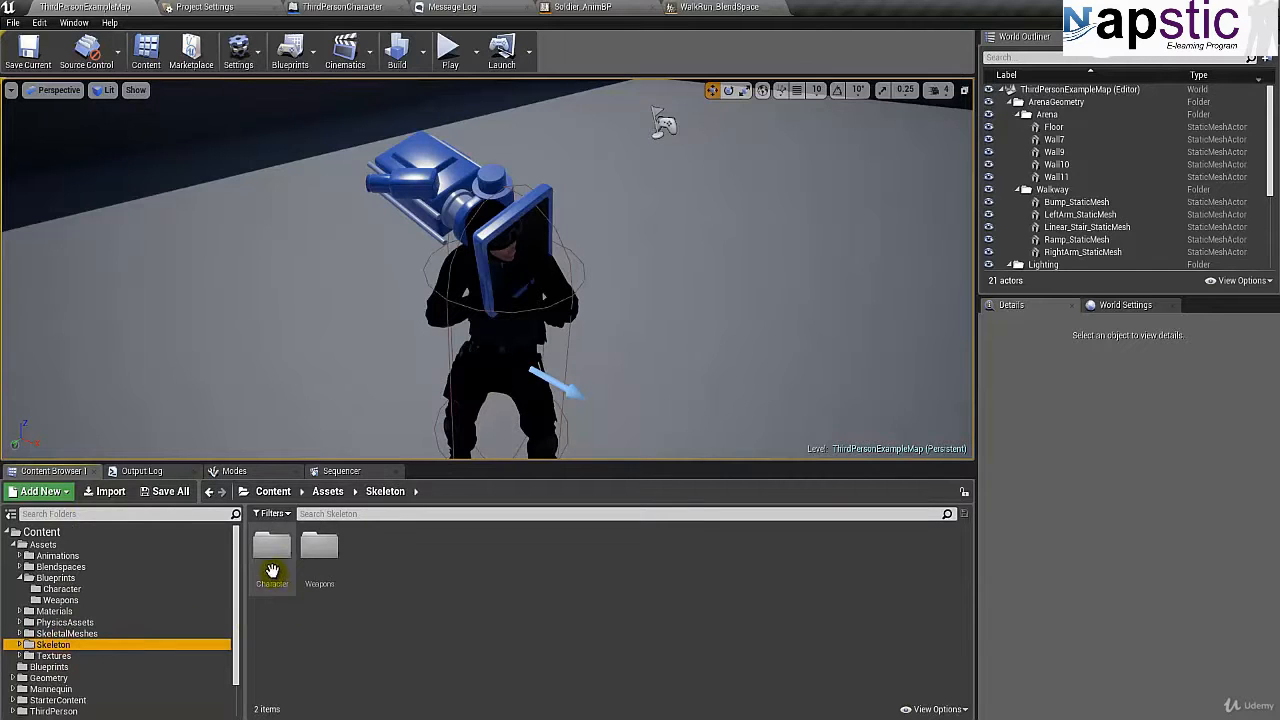
double_click(272, 570)
double_click(271, 560)
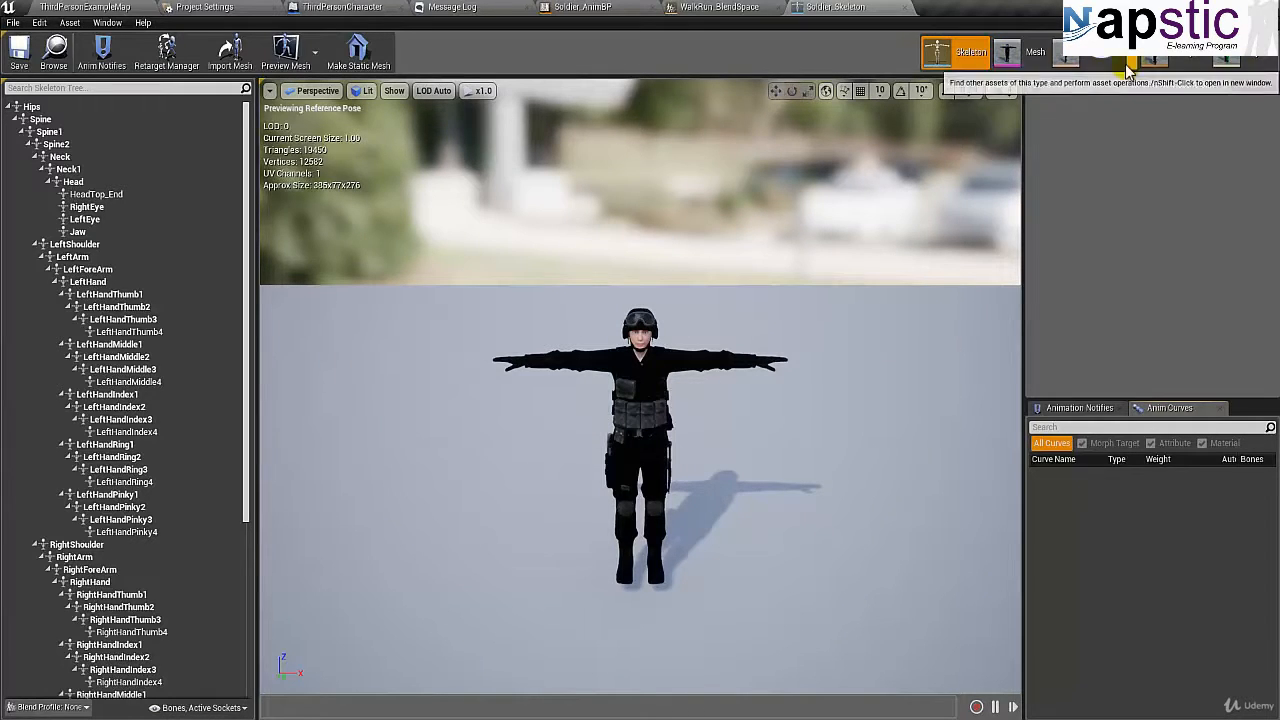
click(1133, 66)
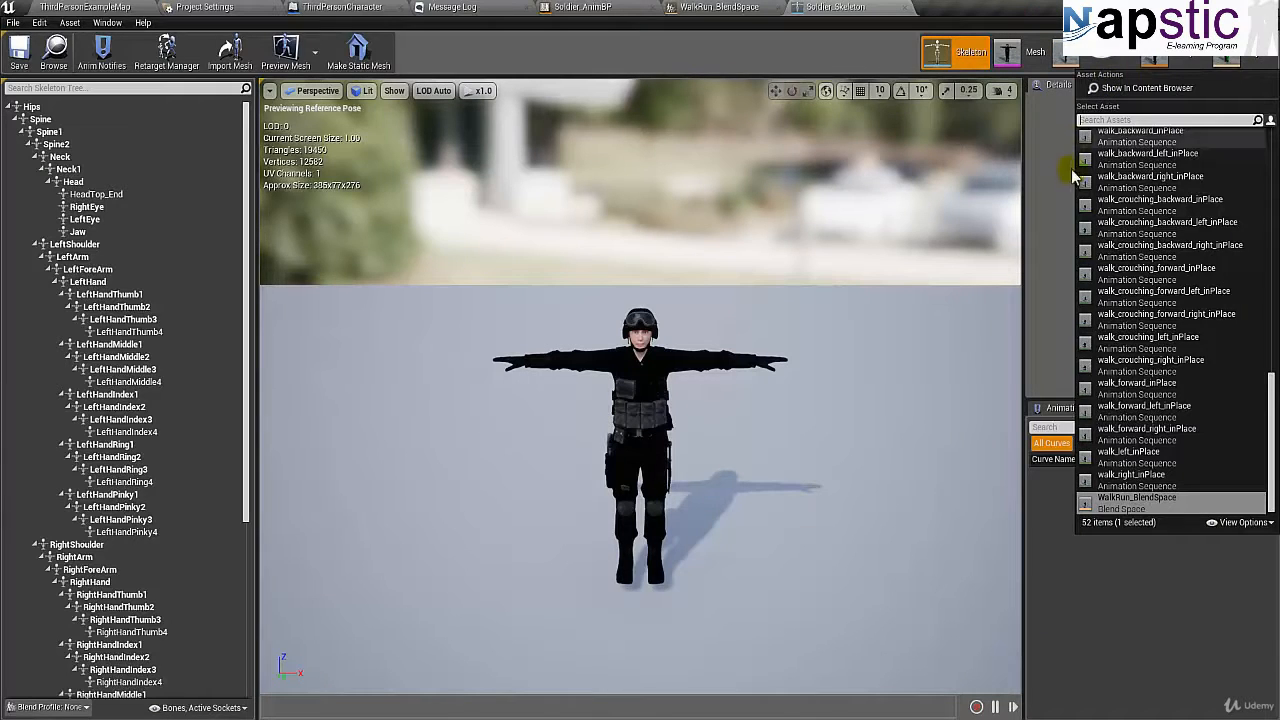
click(1044, 143)
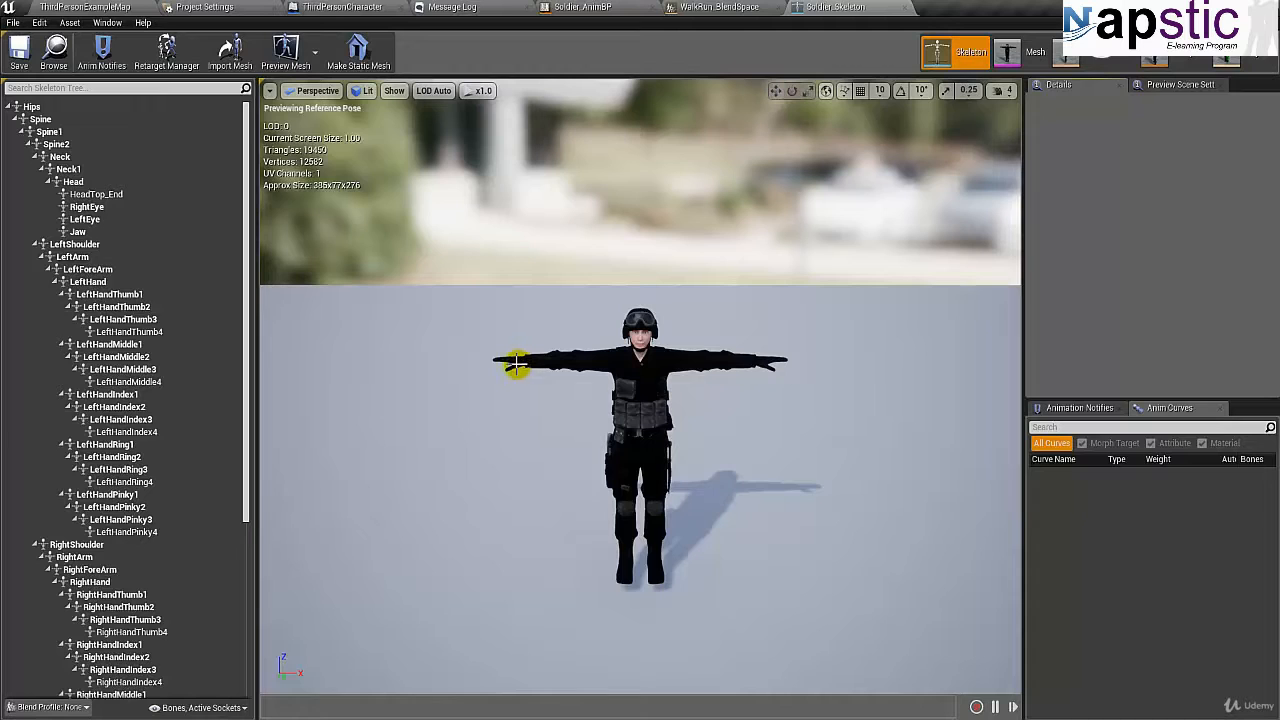
- Add a socket to the soldier skeleton's RightHand bone and name it Weapon_Attach
scroll(150, 440, down, 2)
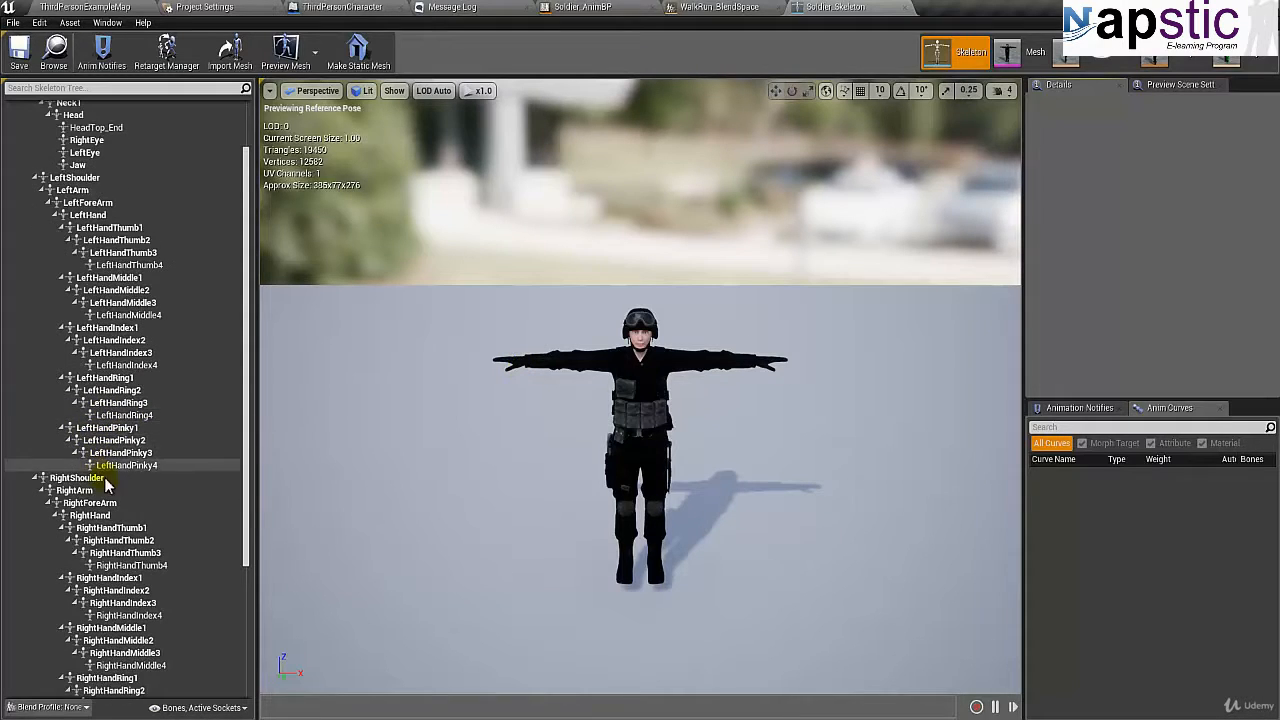
click(100, 515)
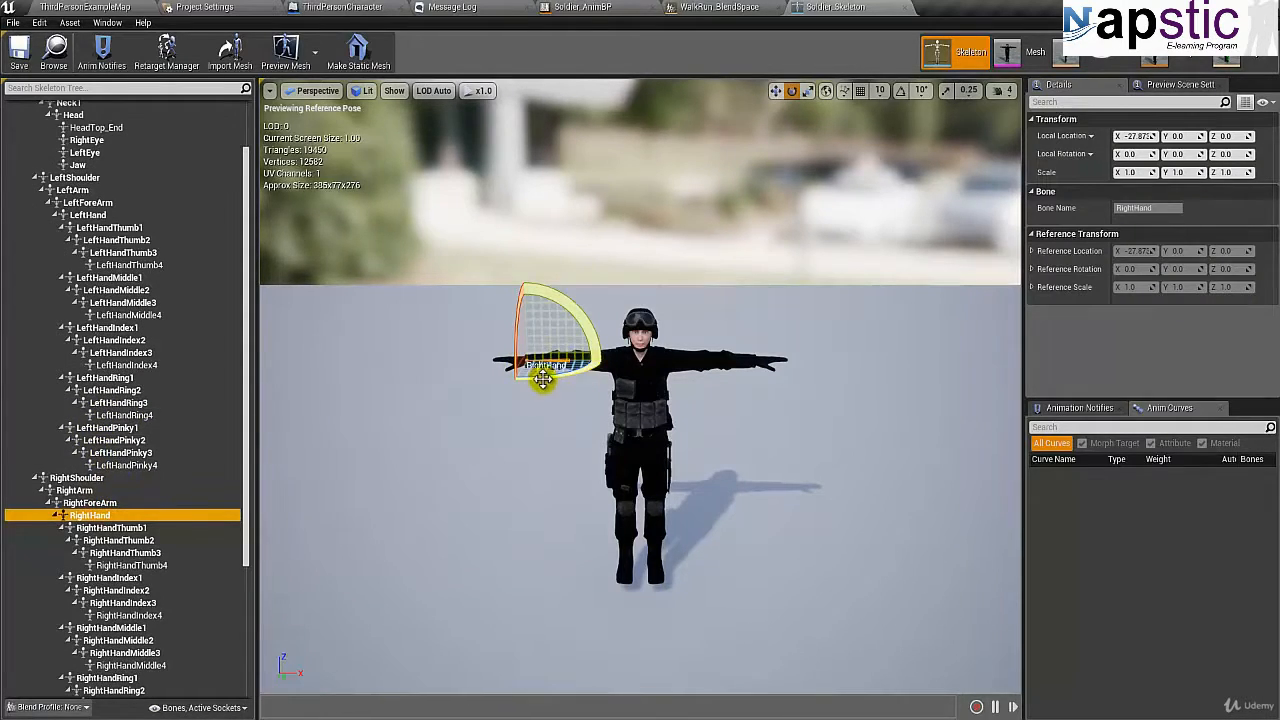
right_click(111, 516)
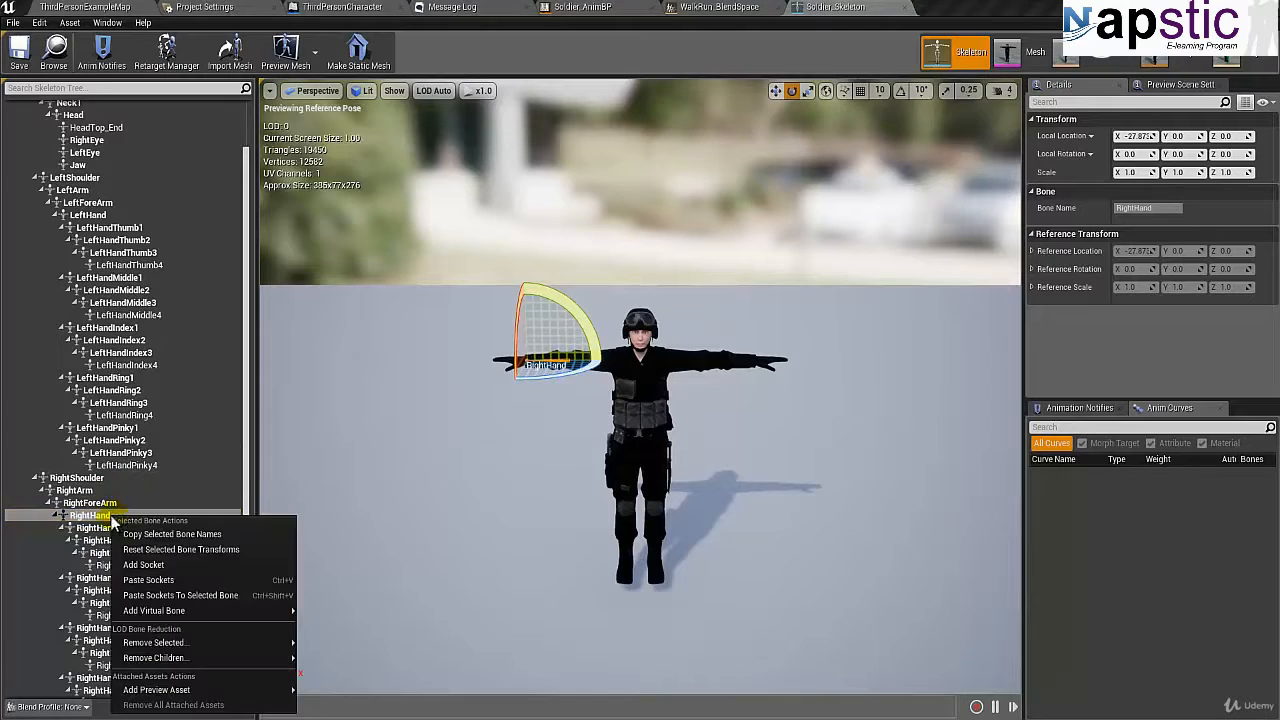
click(150, 565)
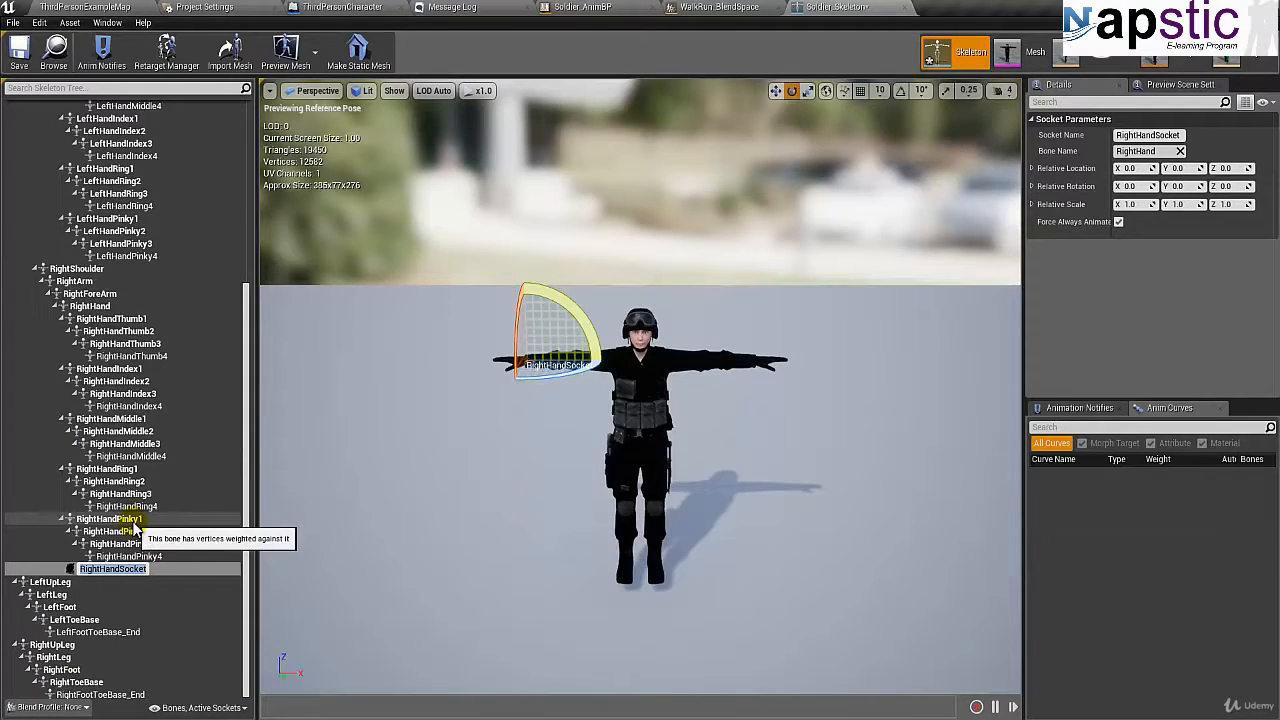
key(Return)
click(120, 570)
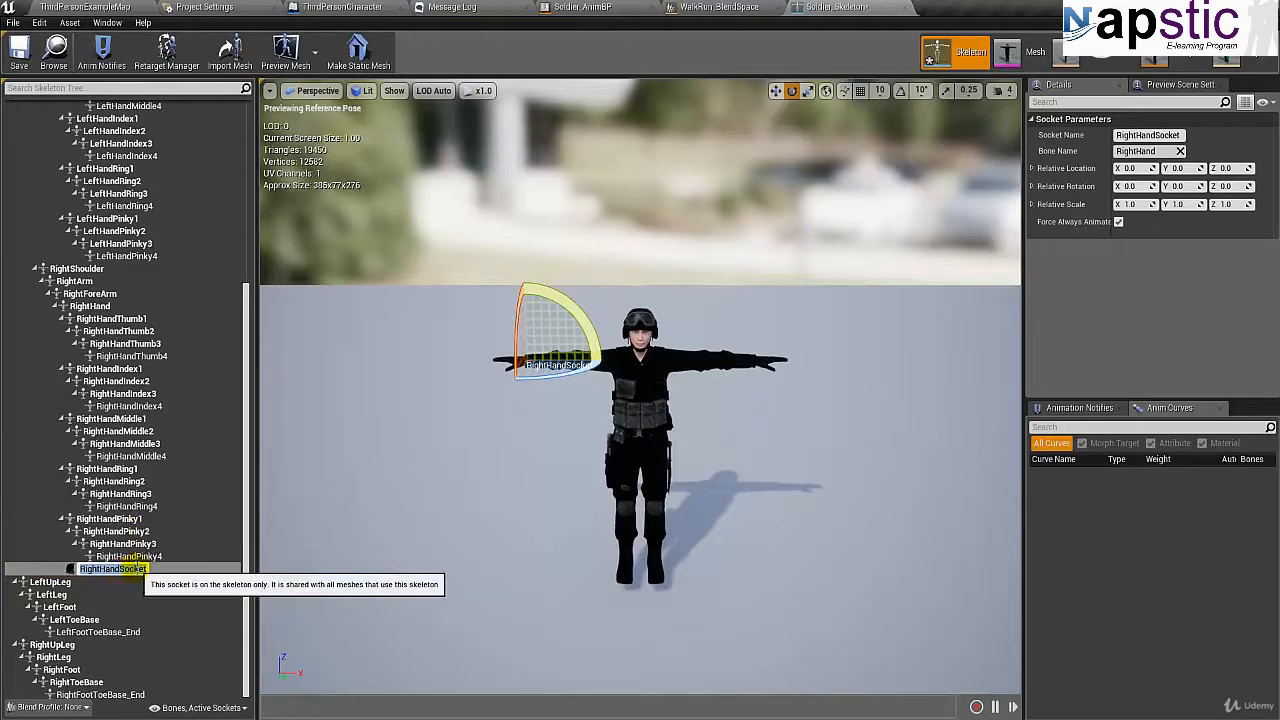
text(Weap)
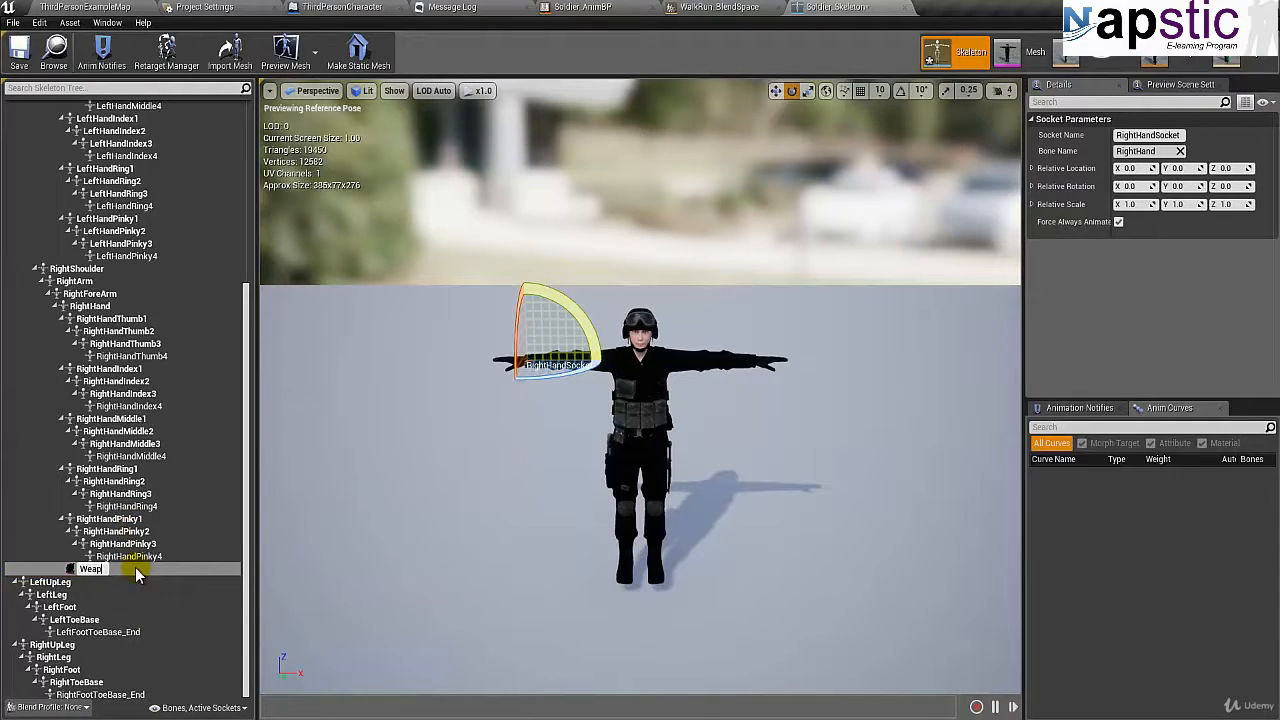
text(on_Attach)
key(Return)
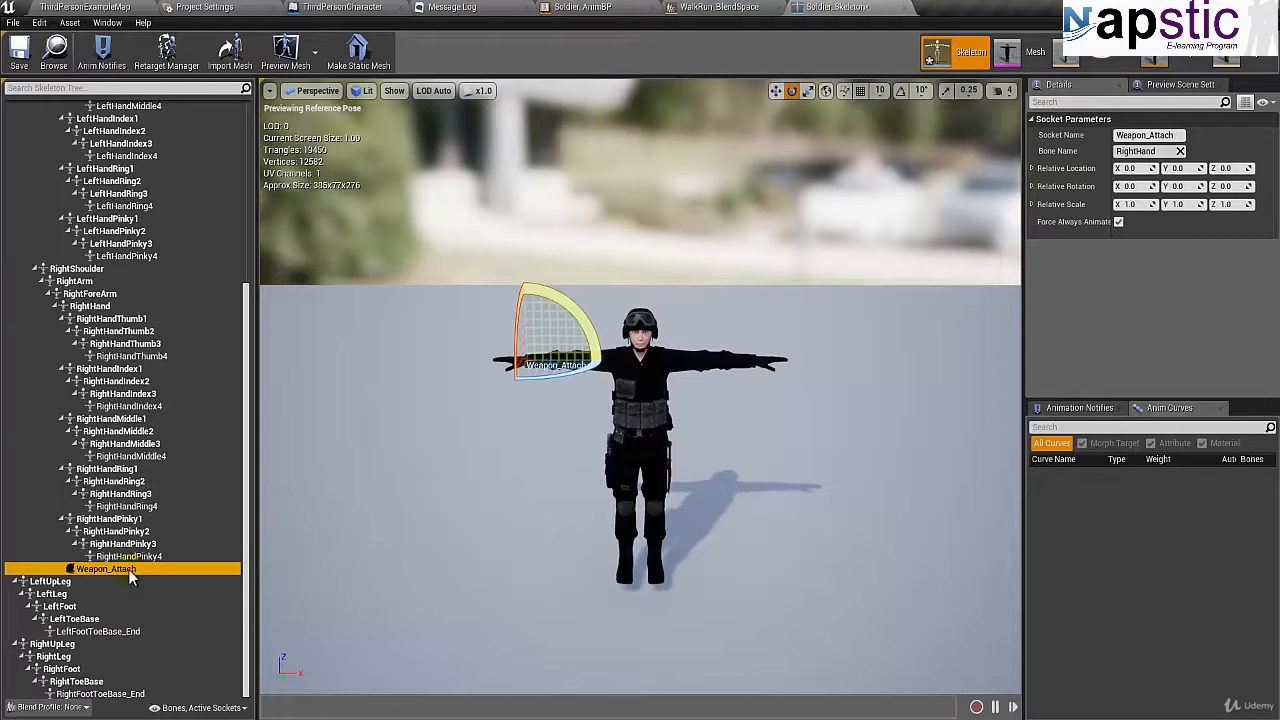
- Attach the AK47 skeletal mesh to the Weapon_Attach socket as a preview asset
right_click(128, 569)
mouse_move(168, 546)
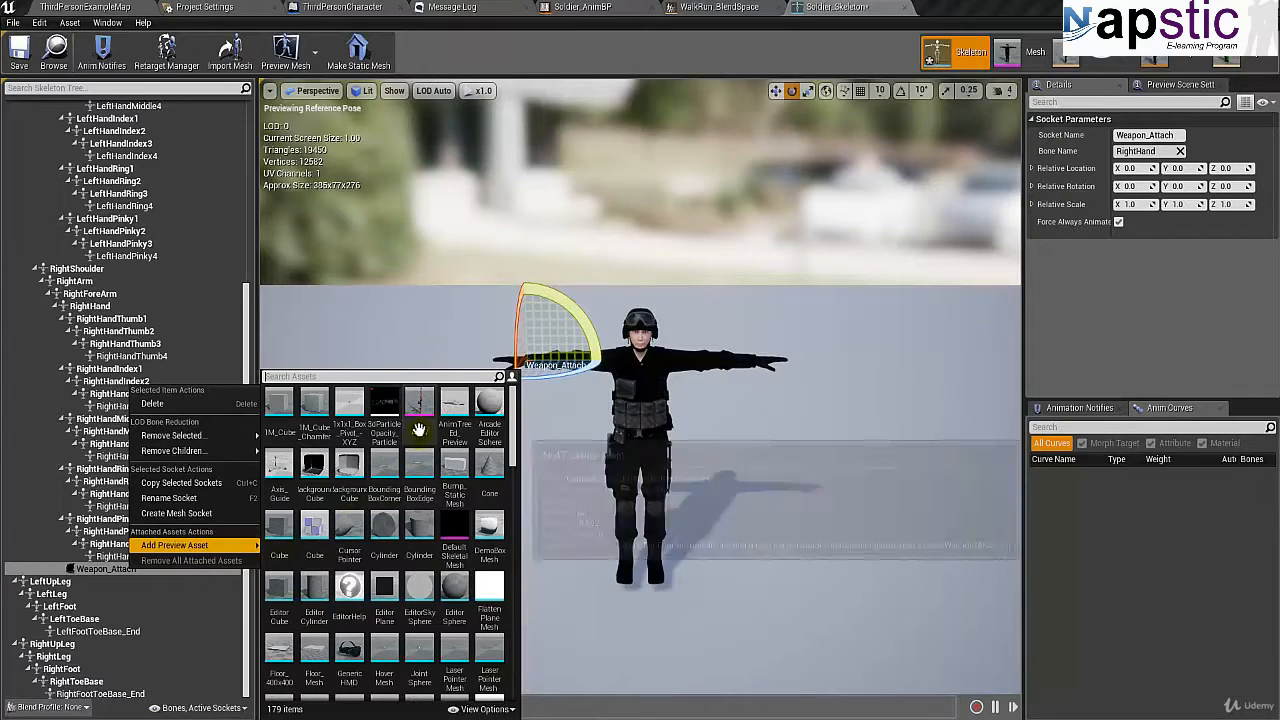
click(420, 424)
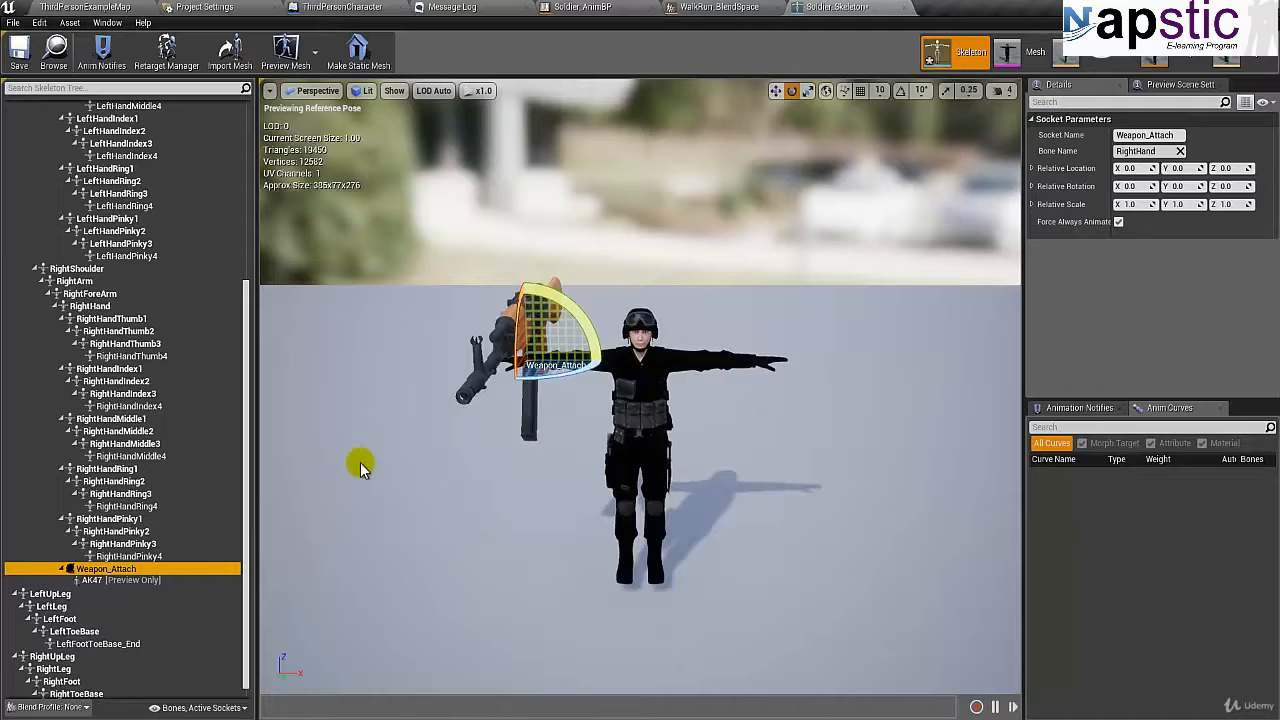
- Examine from the side how the previewed AK47 sits relative to the soldier's right hand
right_drag(437, 481, 243, 498)
key(d)
key(a)
key(w)
key(s)
key(w)
key(s)
key(a)
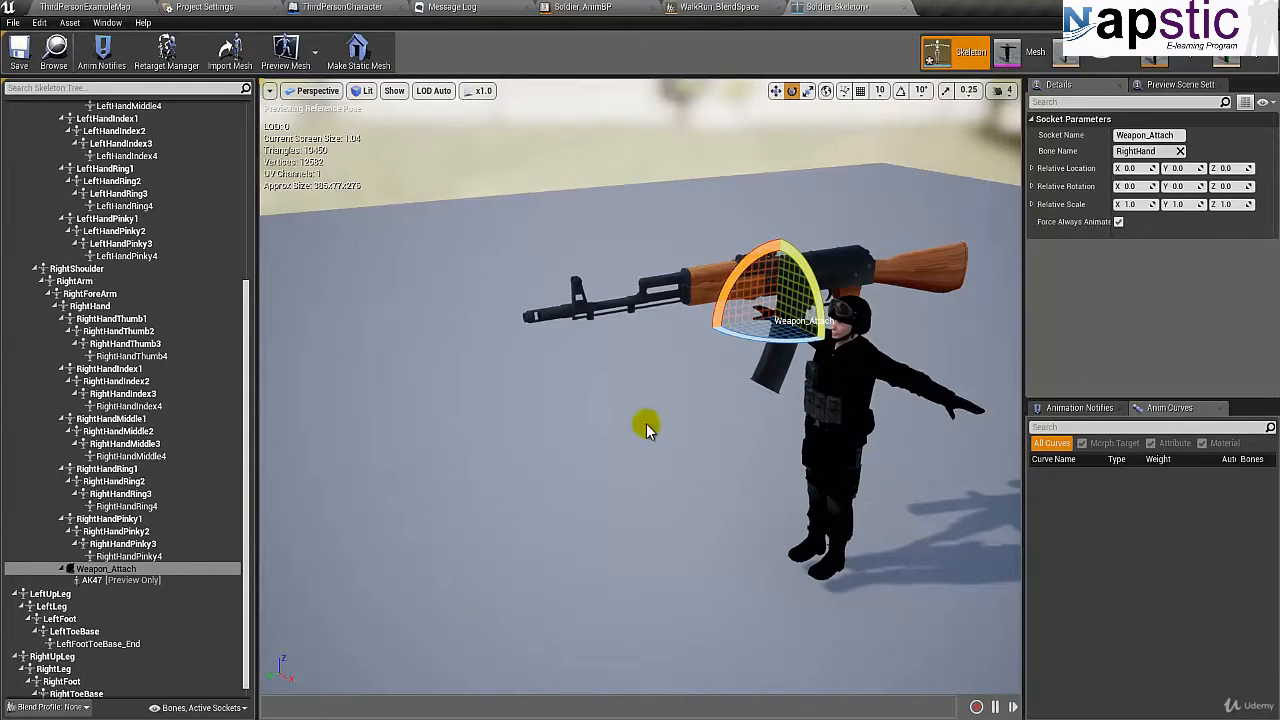
- Set the preview scene's animation to idle_aiming for the soldier
click(1162, 86)
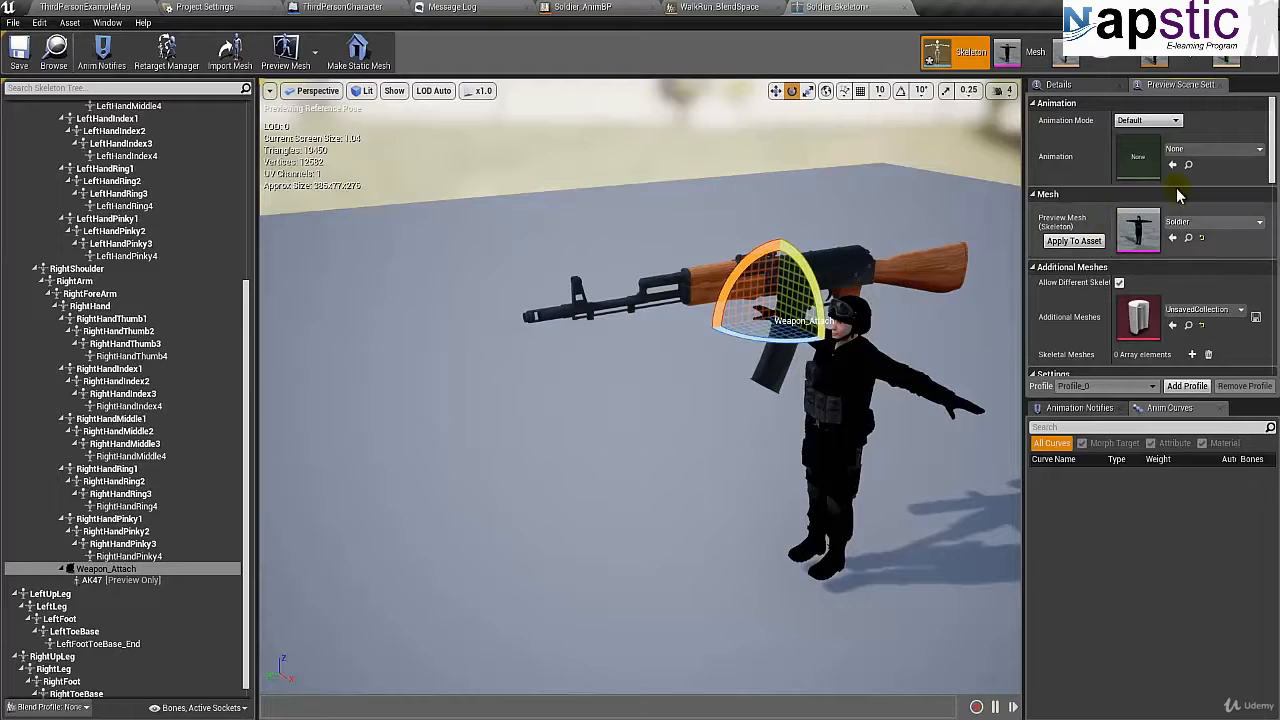
click(1258, 150)
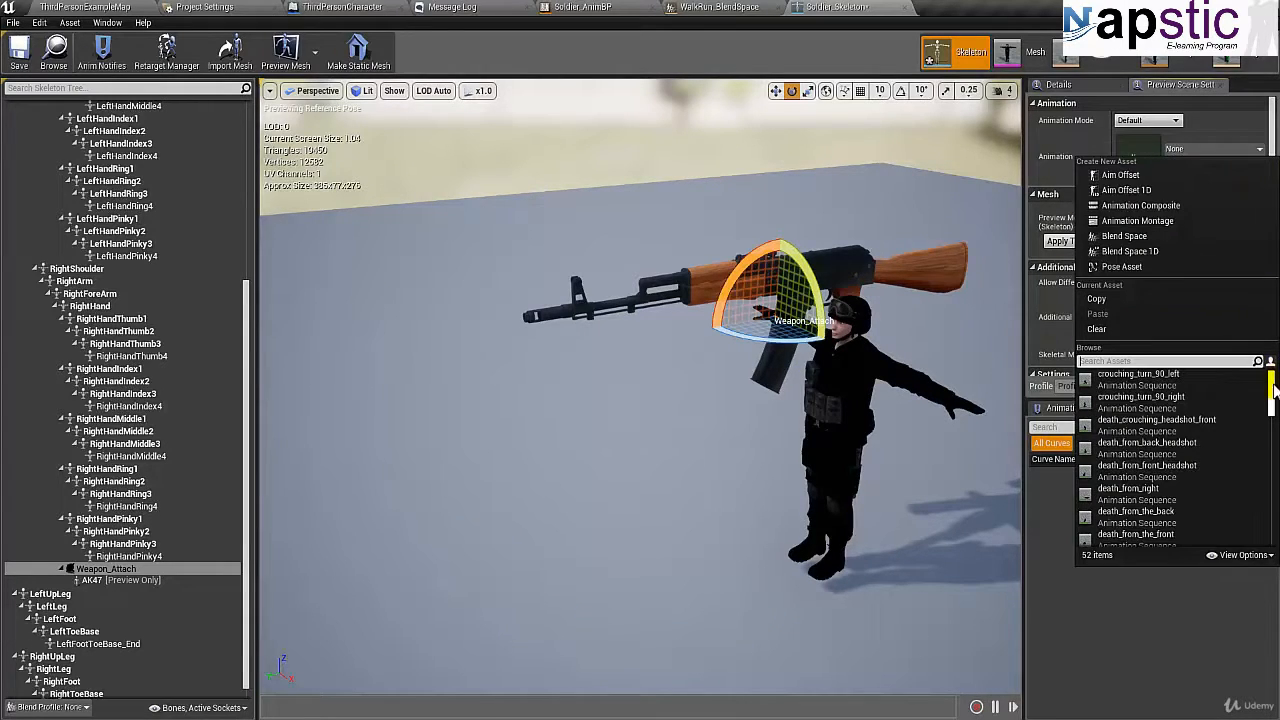
drag(1270, 368, 1274, 414)
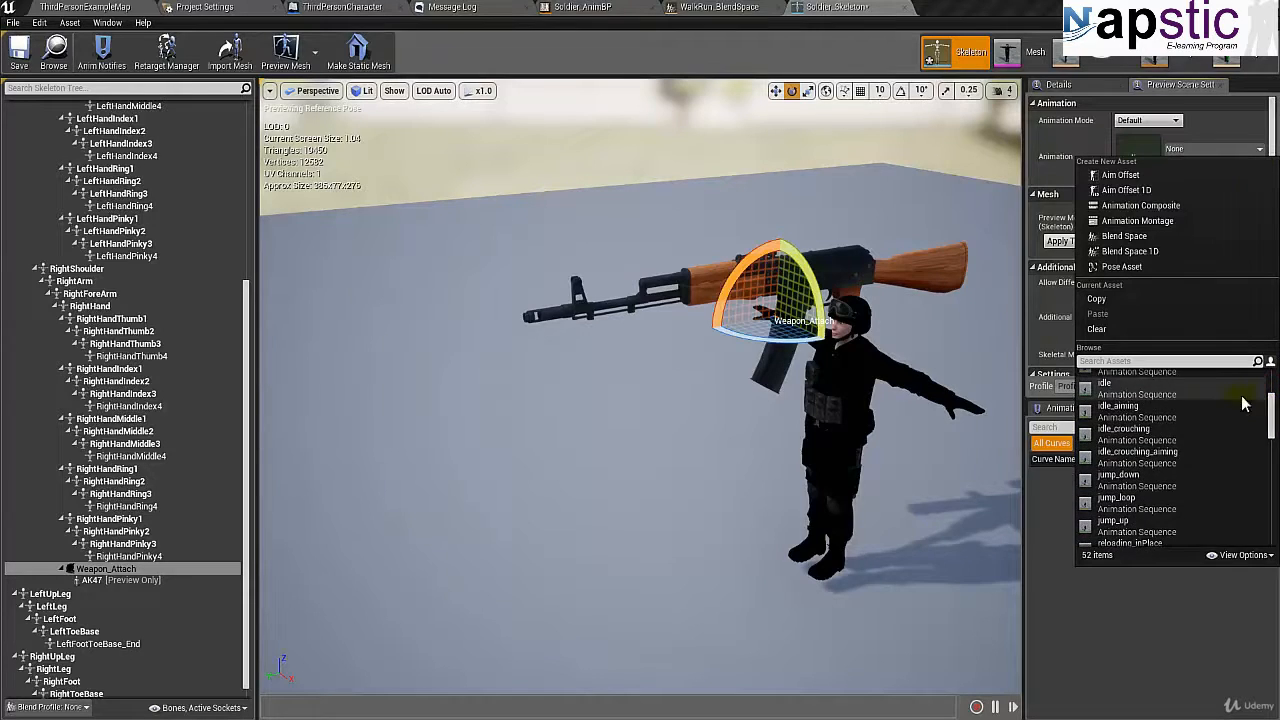
click(1211, 411)
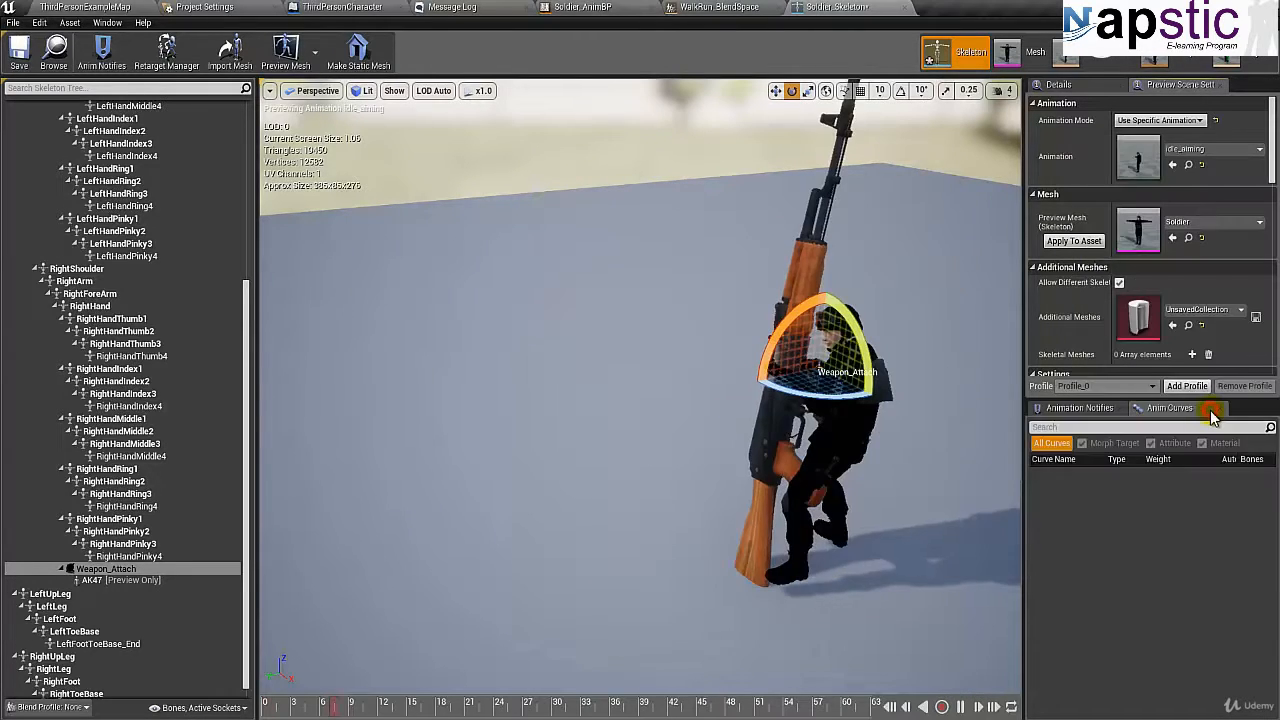
- Rotate the Weapon_Attach socket to about X 100.7, Y 3.0, Z 95.4 so the AK47 lies level and points forward
alt+drag(724, 393, 1073, 393)
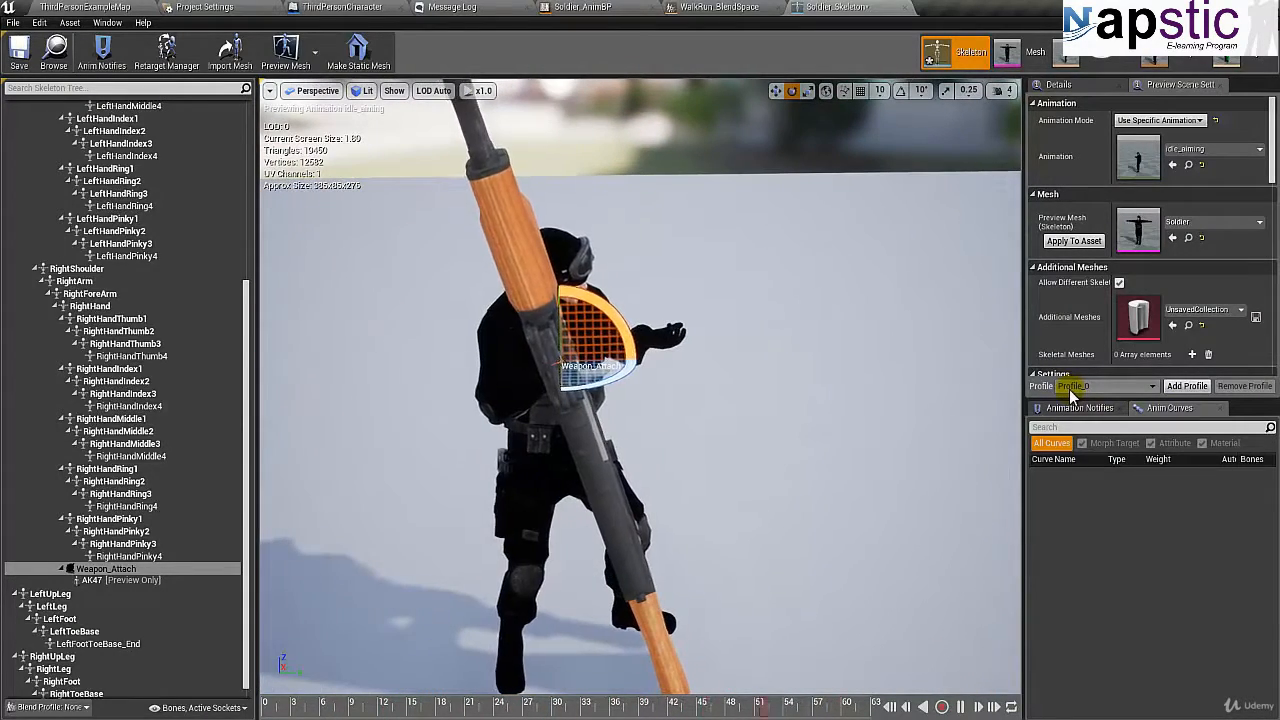
mouse_move(523, 408)
alt+mouse_down()
mouse_move(570, 410)
mouse_move(491, 414)
alt+mouse_up()
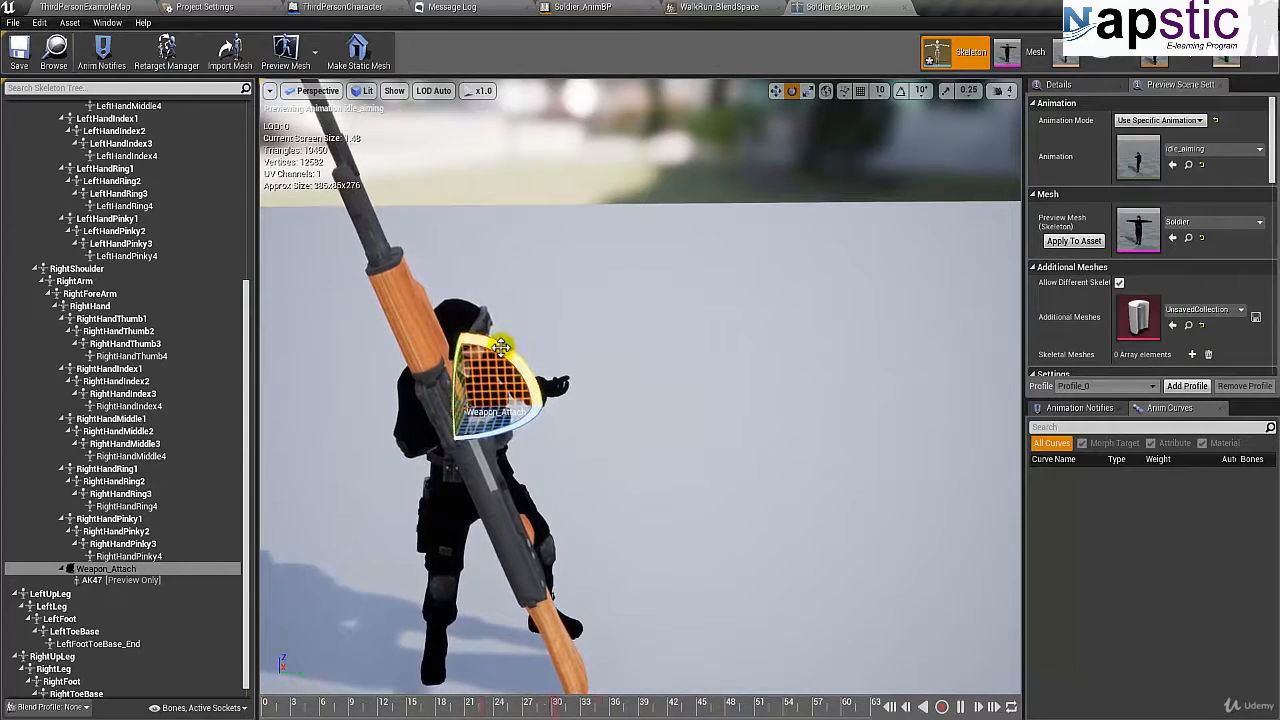
drag(500, 346, 666, 531)
alt+drag(465, 438, 484, 259)
alt+drag(571, 513, 308, 511)
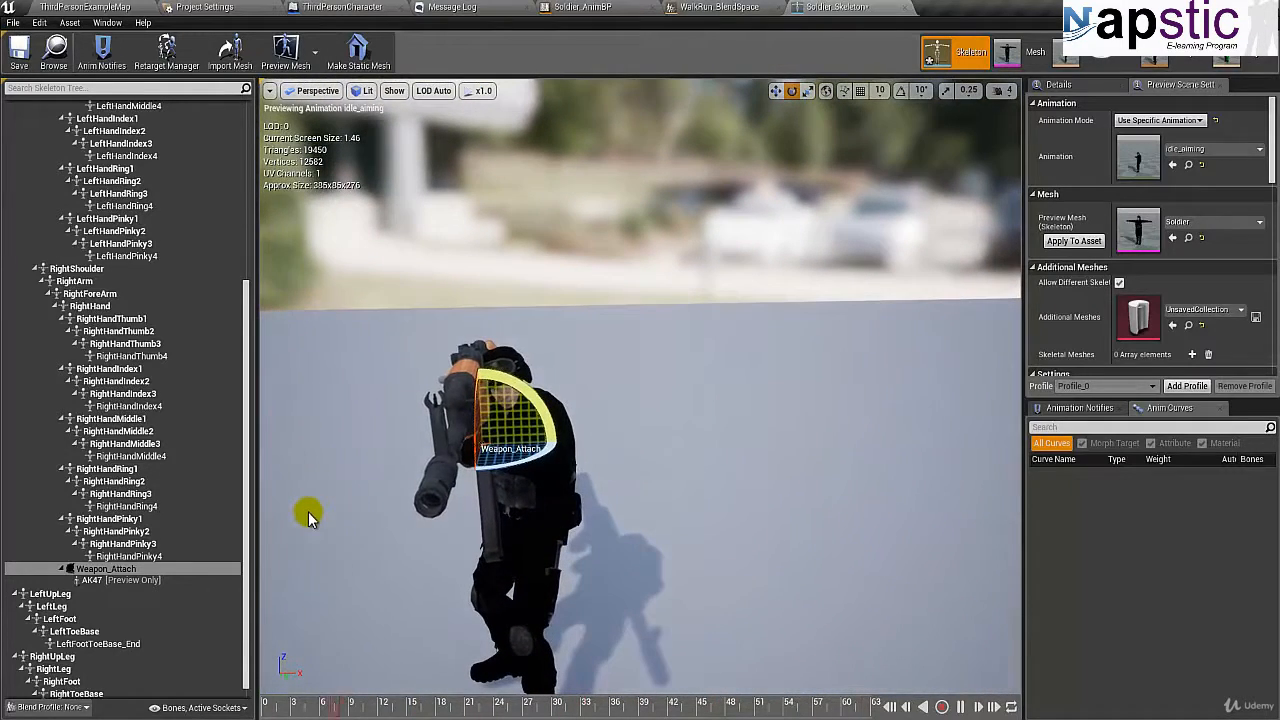
drag(553, 432, 517, 543)
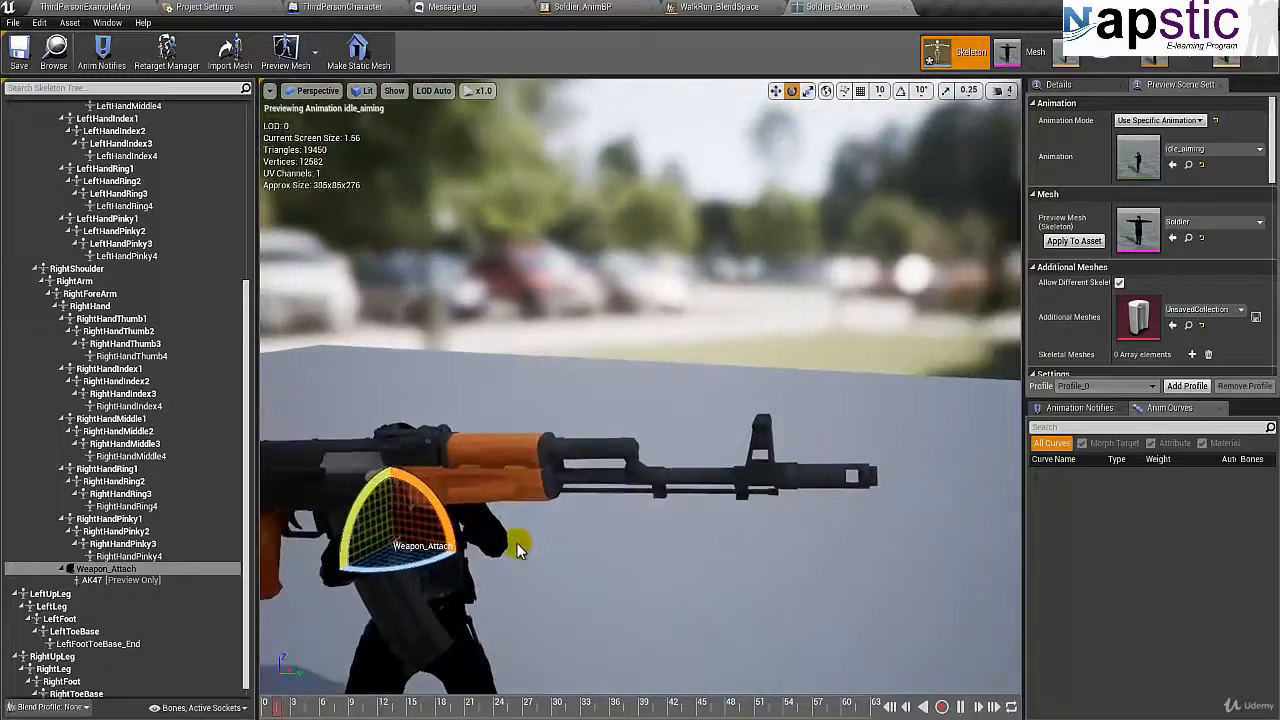
- Scale the Weapon_Attach socket down uniformly to about 0.3 so the AK47 fits the soldier
middle_drag(517, 543, 517, 540)
alt+drag(517, 538, 417, 521)
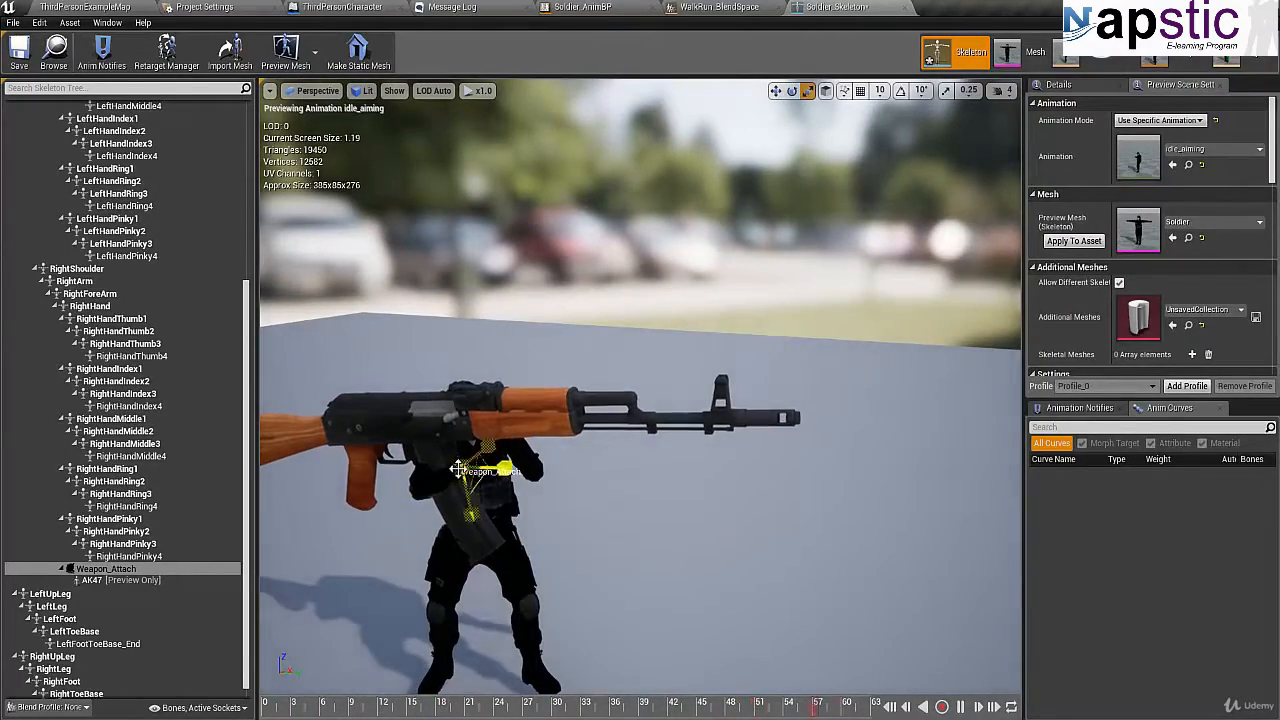
drag(458, 470, 425, 482)
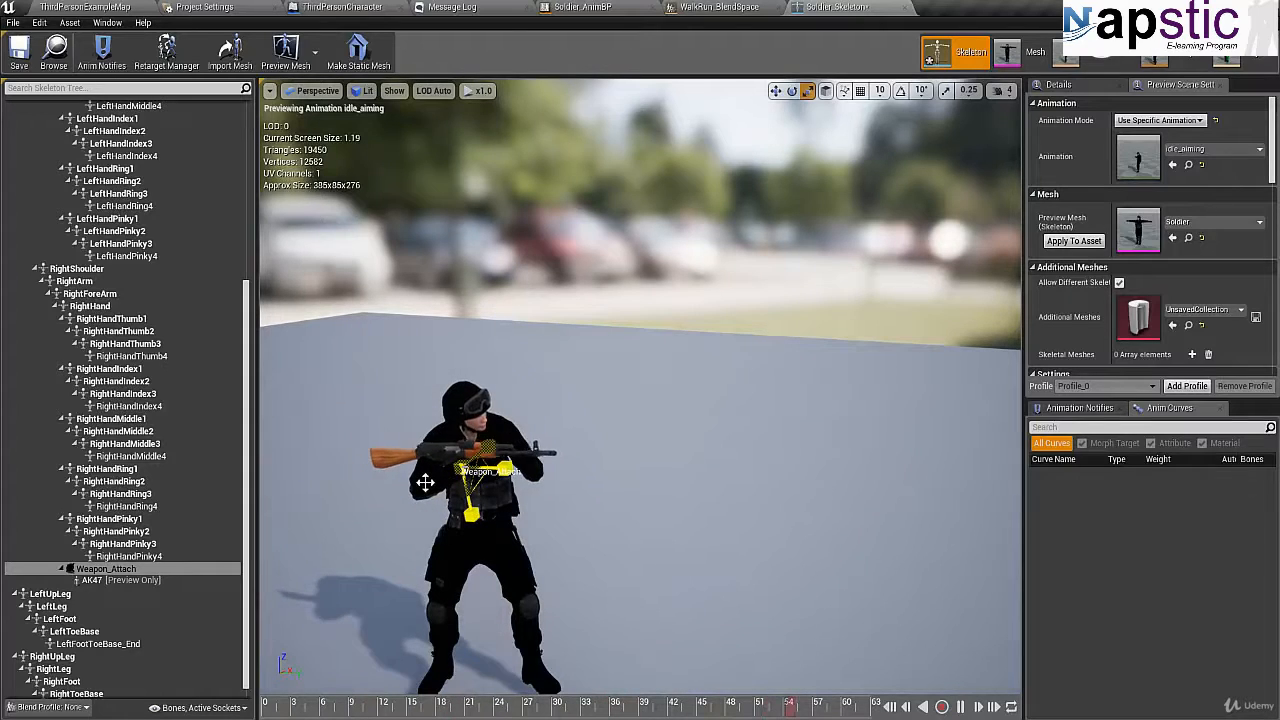
- Move the Weapon_Attach socket to about X -29.4, Y -1.0, Z -3.2 so the rifle's pistol grip meets the right hand
alt+drag(431, 529, 117, 549)
scroll(476, 527, up, 3)
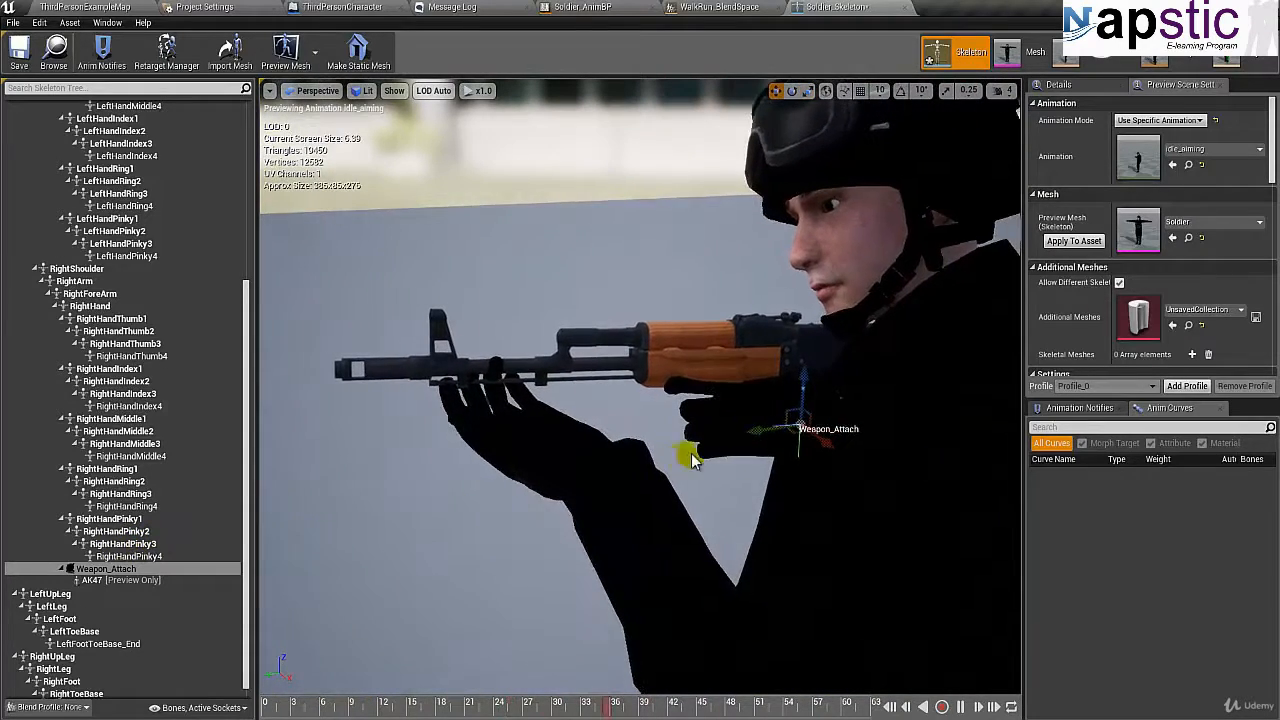
drag(726, 436, 507, 478)
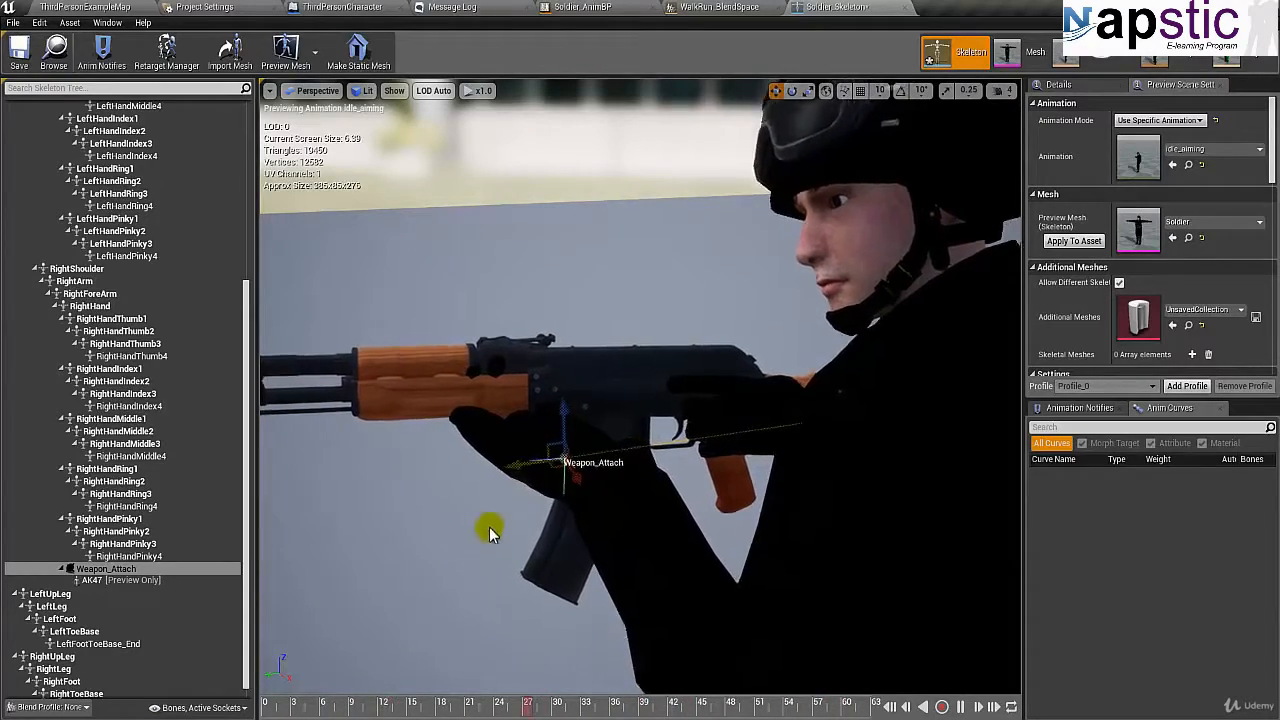
mouse_move(491, 532)
alt+mouse_down()
mouse_move(808, 520)
mouse_move(622, 561)
mouse_move(713, 557)
mouse_move(610, 562)
mouse_move(480, 529)
alt+mouse_up()
scroll(815, 518, up, 4)
drag(680, 466, 742, 467)
alt+drag(614, 487, 430, 480)
right_drag(430, 480, 430, 480)
drag(718, 322, 718, 265)
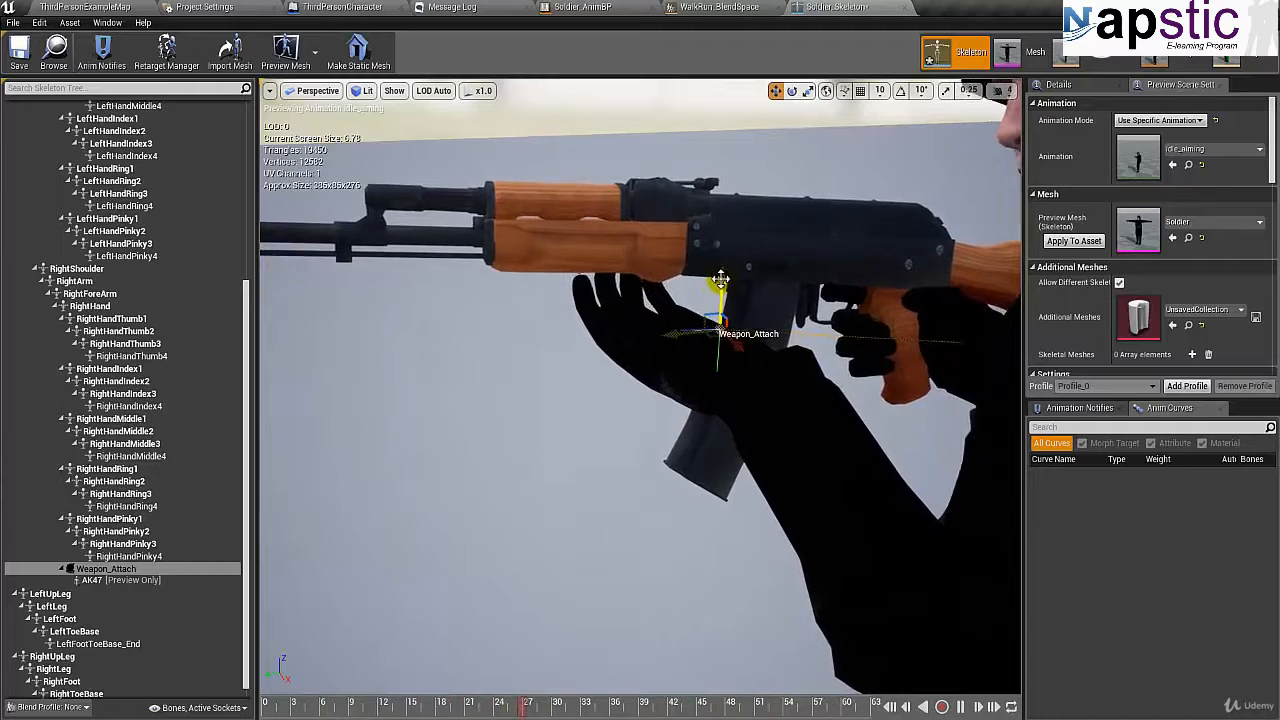
- Set the Weapon_Attach socket's relative scale to 0.32 on X, Y and Z
click(1073, 86)
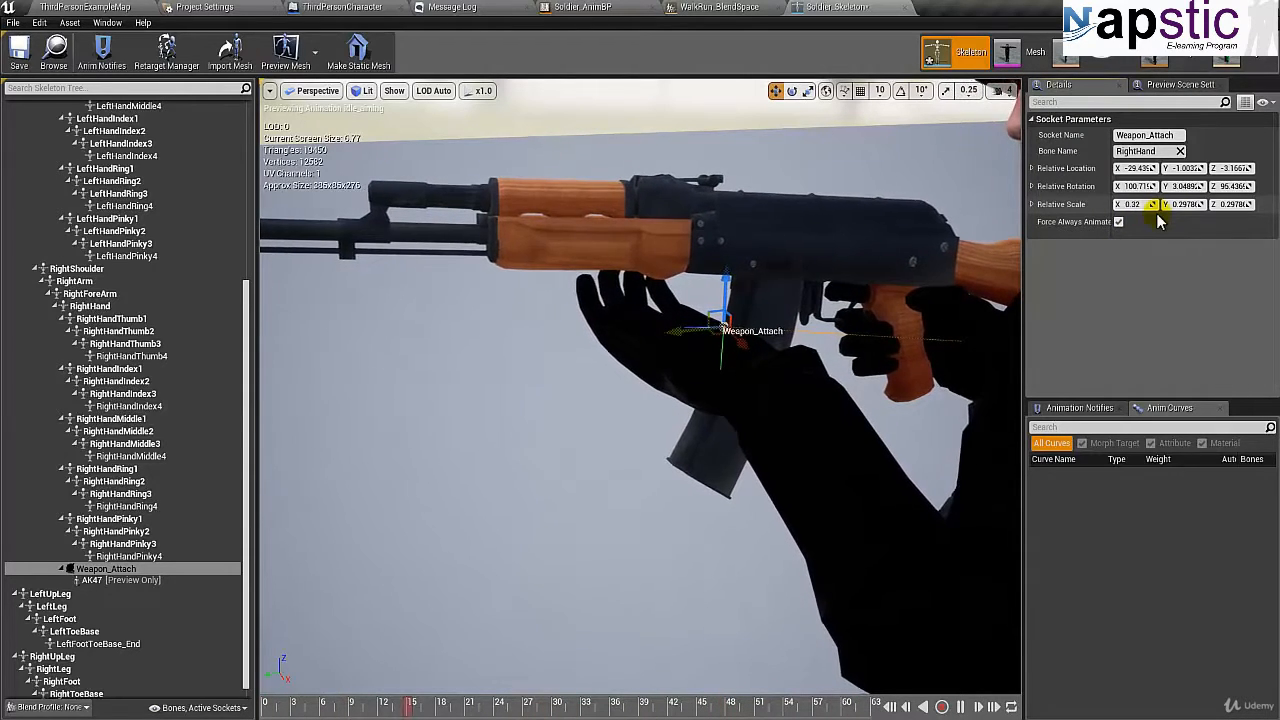
key(Return)
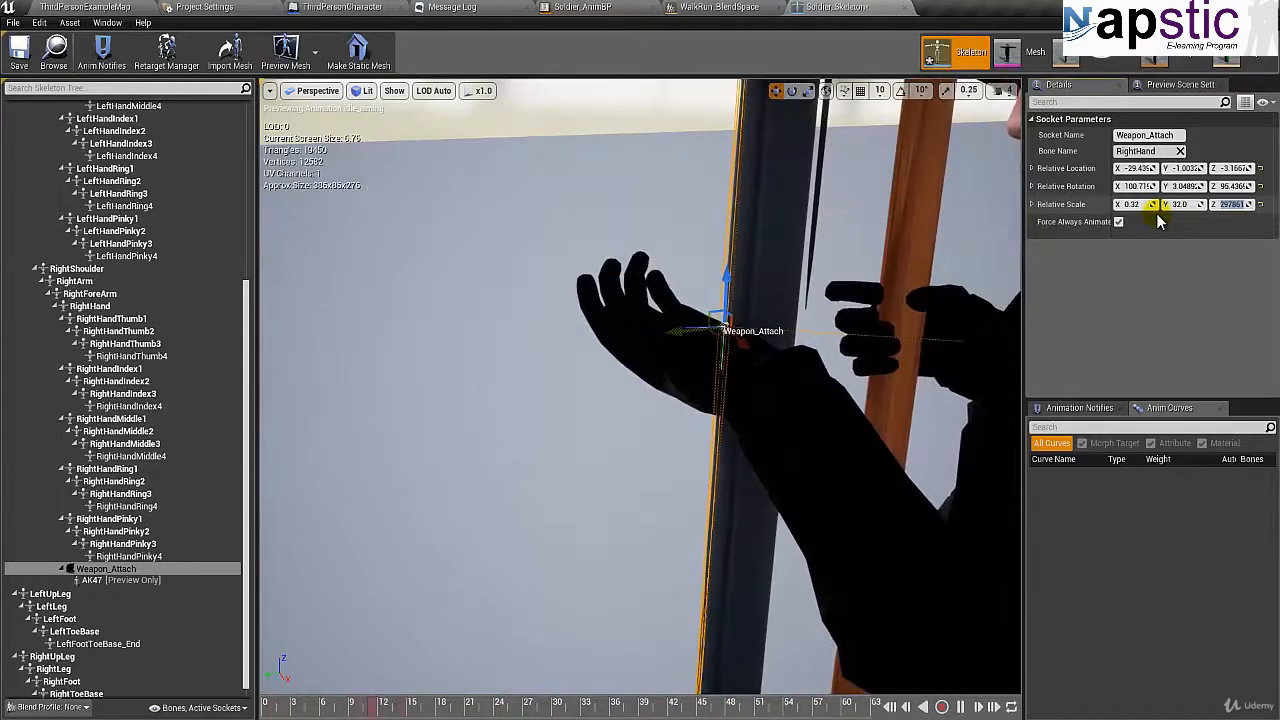
text(.32)
key(Tab)
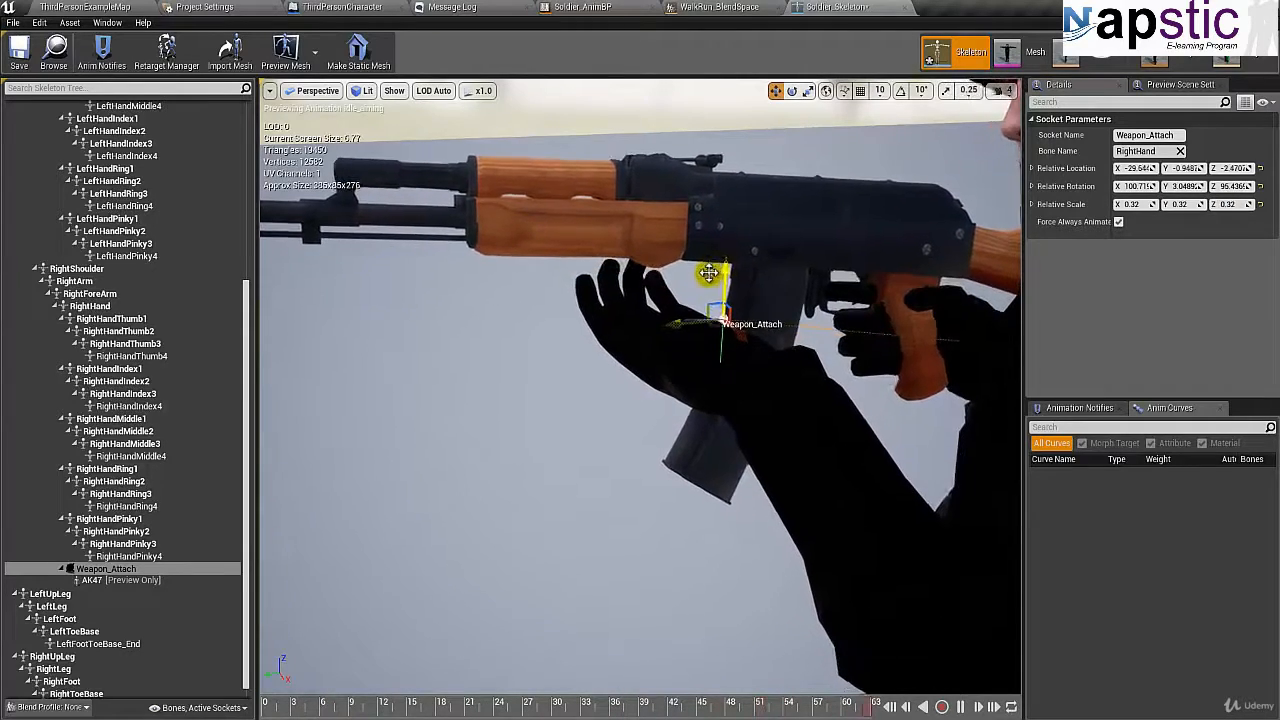
- Move the socket to about X -32.5, Y -1.4, Z -4.0 and tilt it to about X 105.4, Y 3.0, Z 96.1
drag(708, 272, 637, 358)
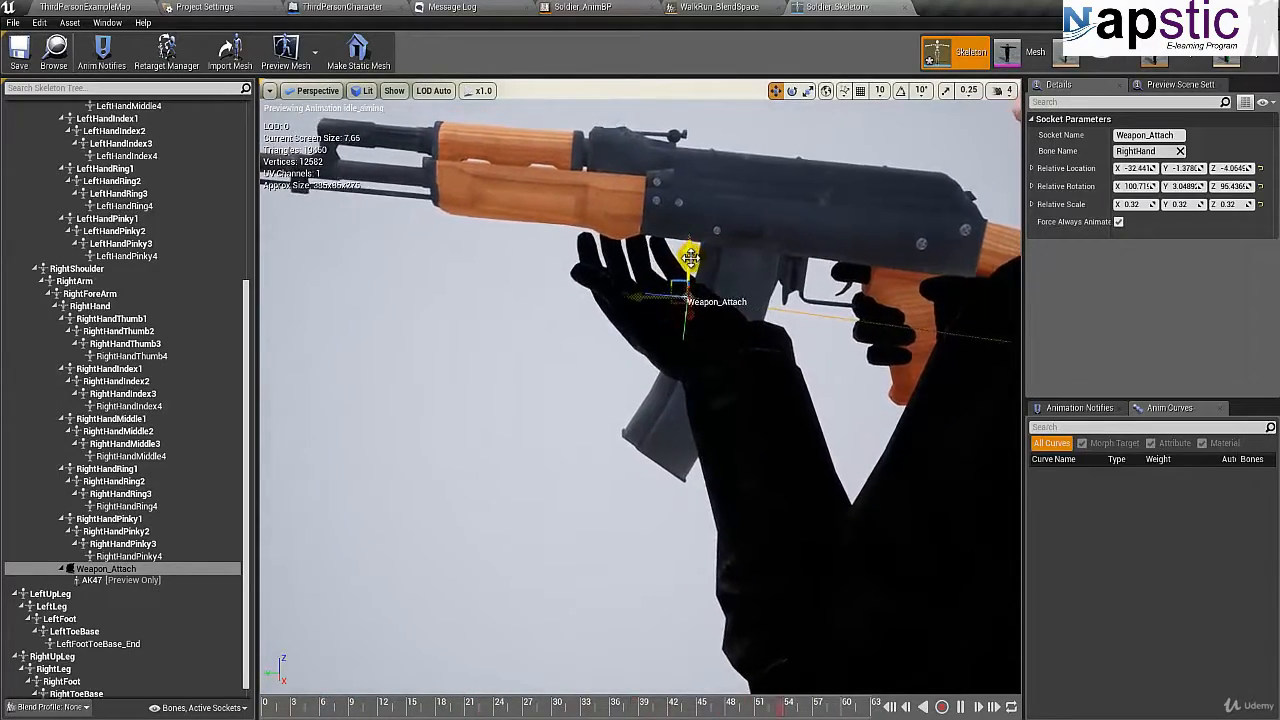
alt+drag(635, 318, 1058, 284)
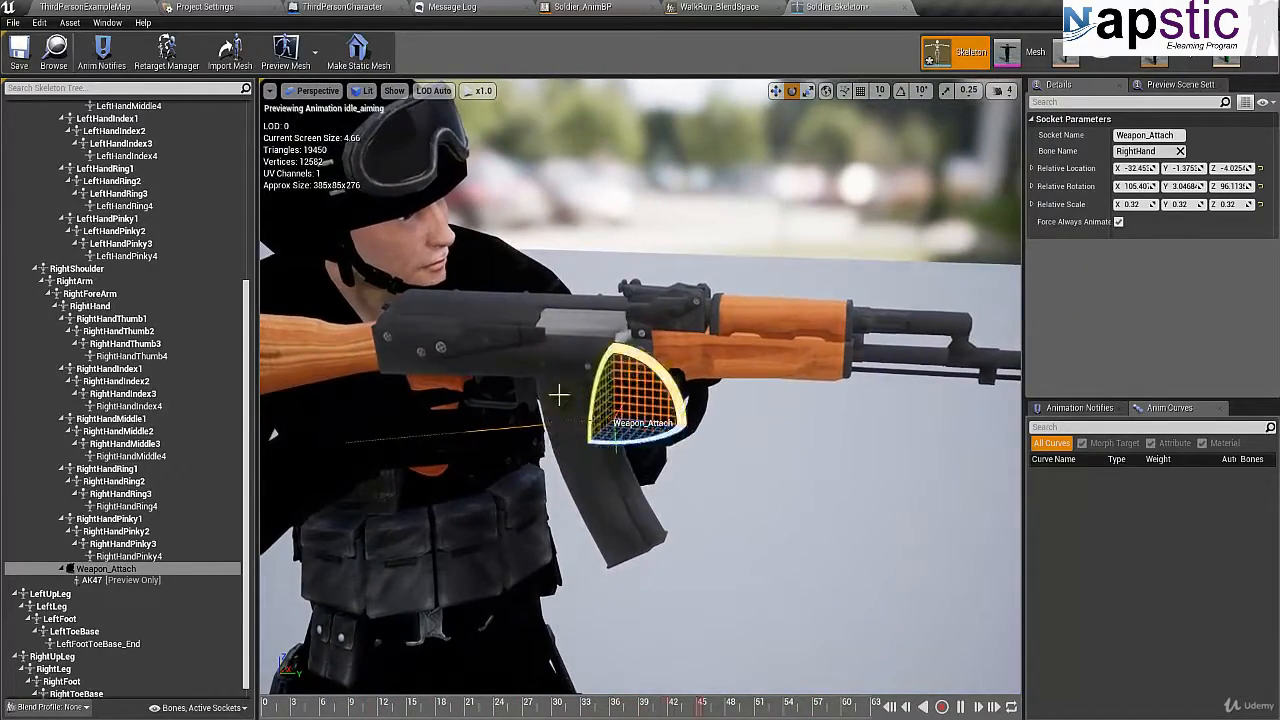
alt+drag(558, 396, 31, 423)
- Lower and shift the socket to about X -30.6, Y -1.3, Z -5.0 so the handguard rests on the left hand
scroll(534, 393, up, 5)
scroll(533, 393, down, 5)
scroll(540, 382, up, 2)
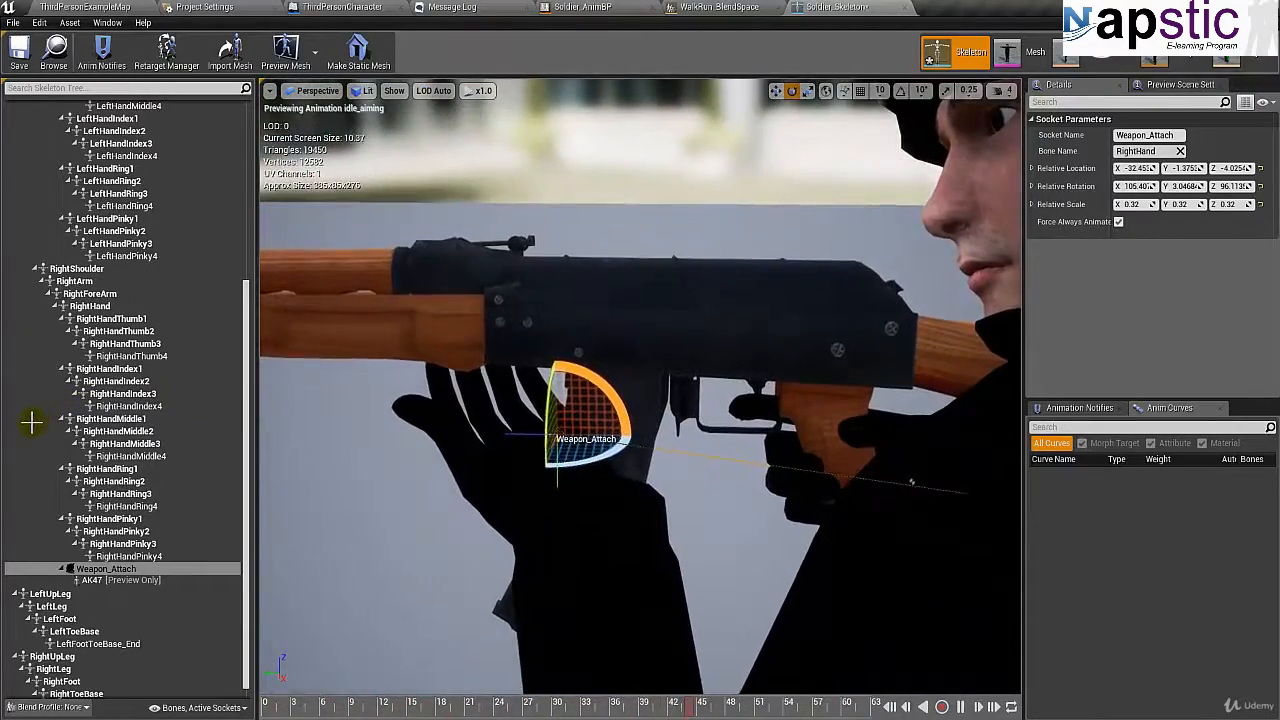
key(space)
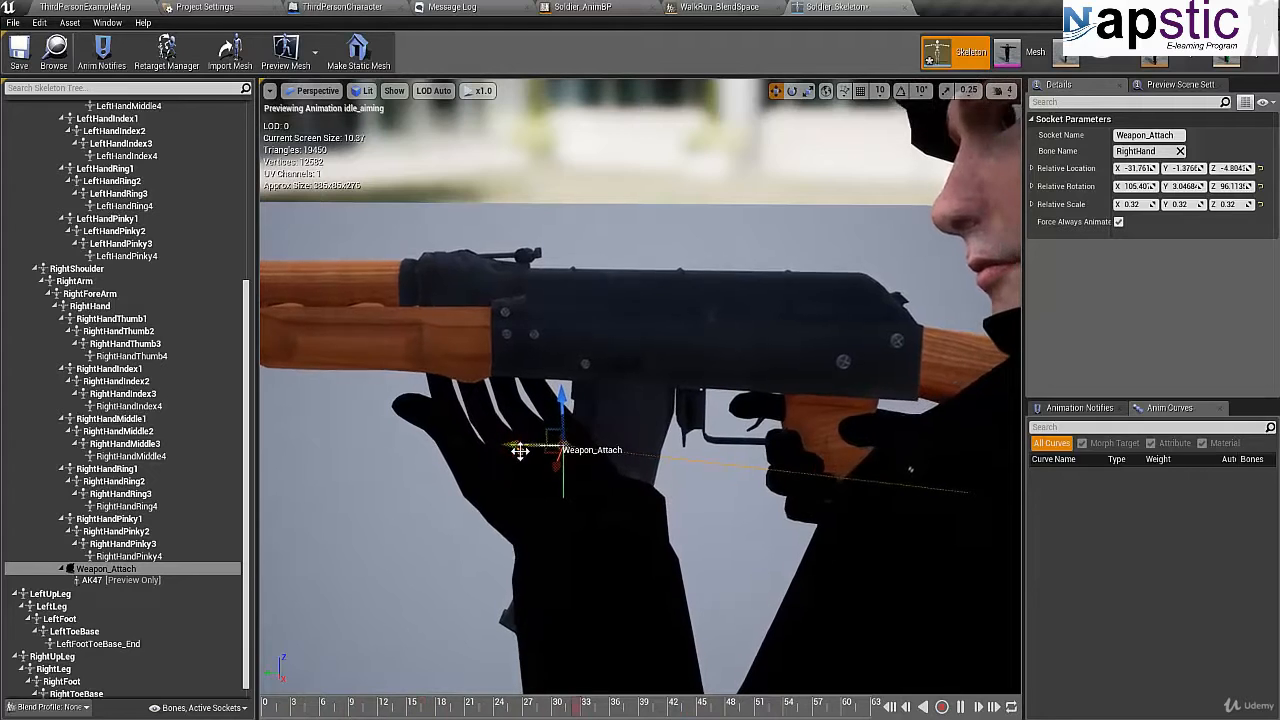
drag(556, 405, 563, 407)
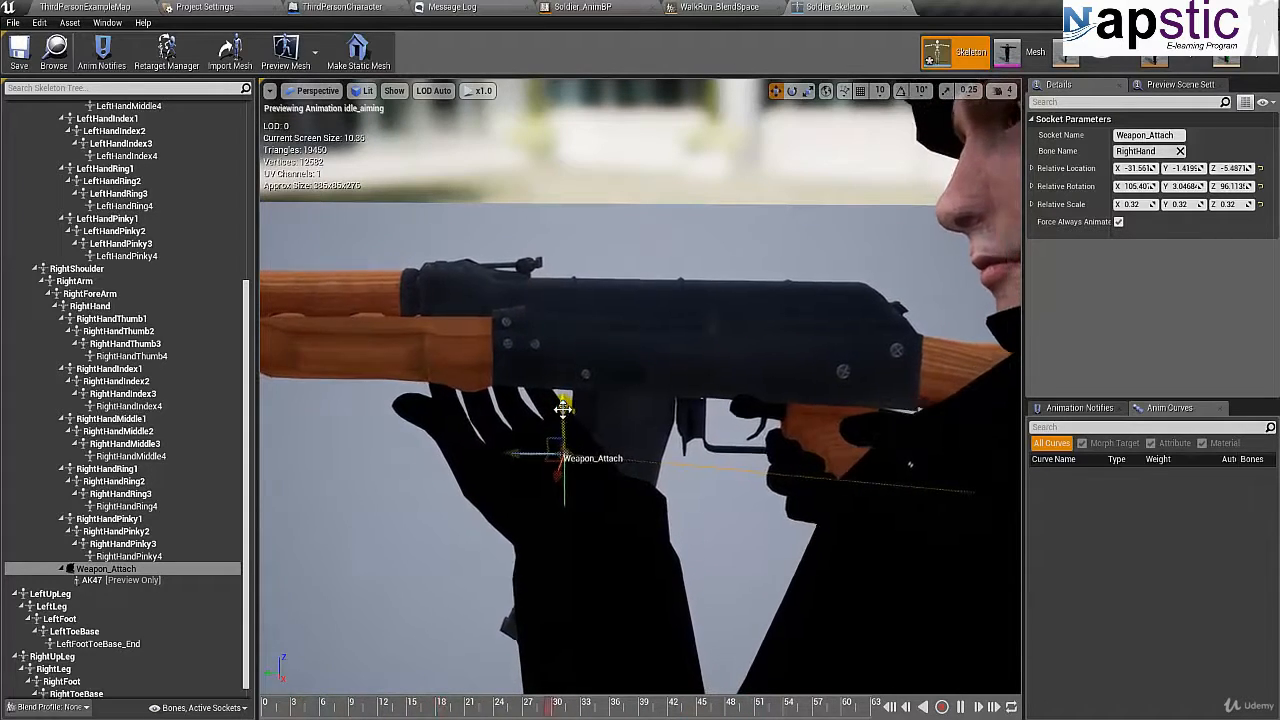
drag(523, 452, 536, 452)
scroll(445, 480, down, 3)
- Turn the socket to about X 105.9, Y 4.4, Z 91.3 to adjust the rifle's sideways aim
alt+drag(445, 480, 637, 486)
key(e)
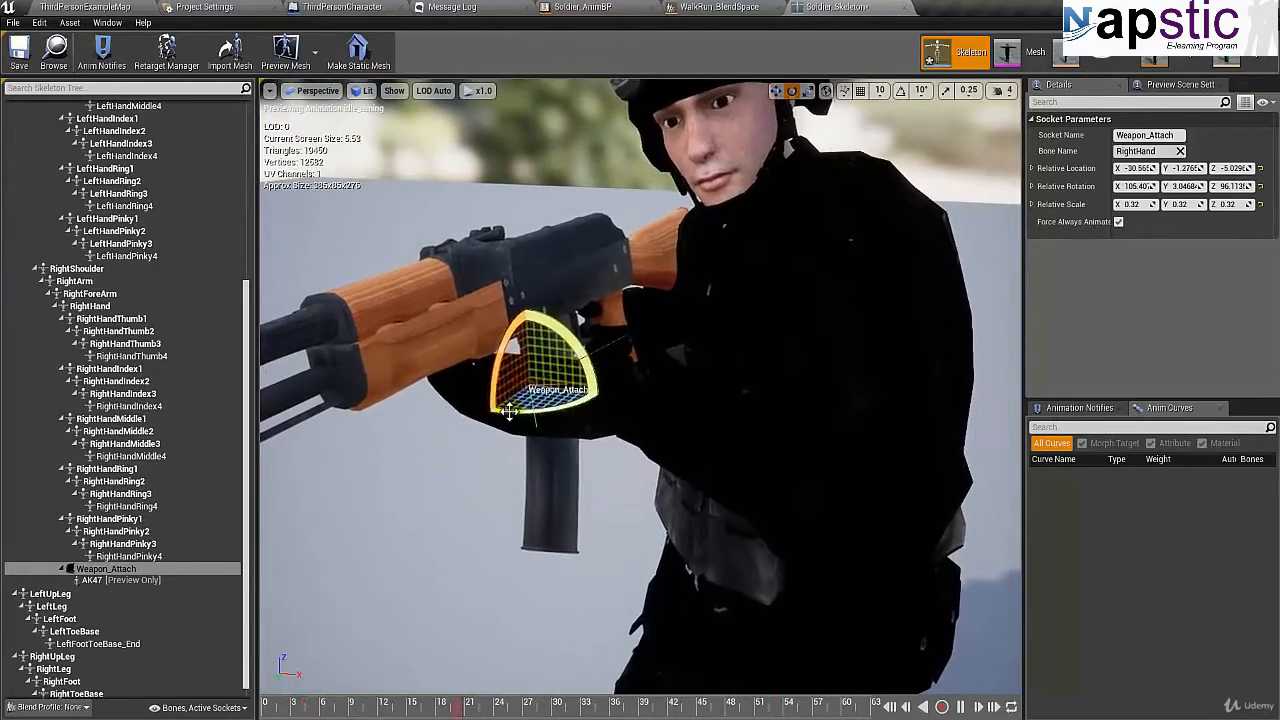
drag(509, 411, 522, 417)
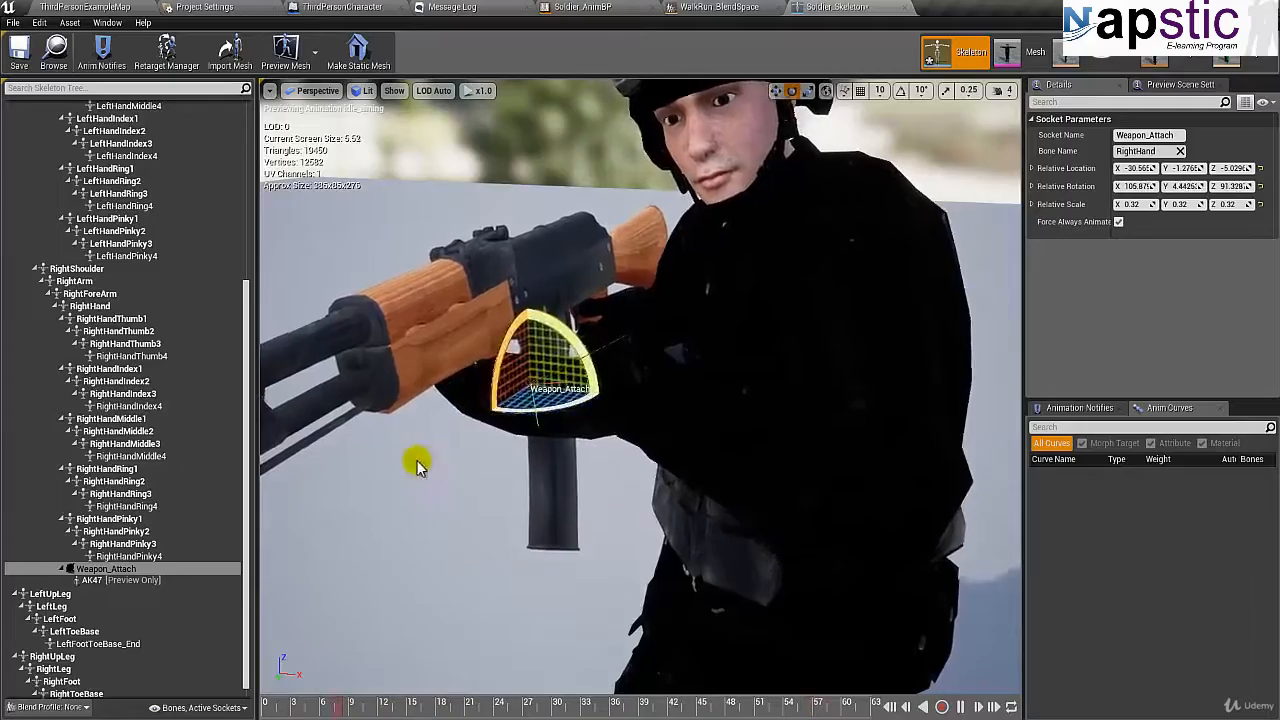
- Shift the Weapon_Attach socket sideways to about X -30.8, Y 1.0, Z -5.2
alt+drag(417, 467, 245, 456)
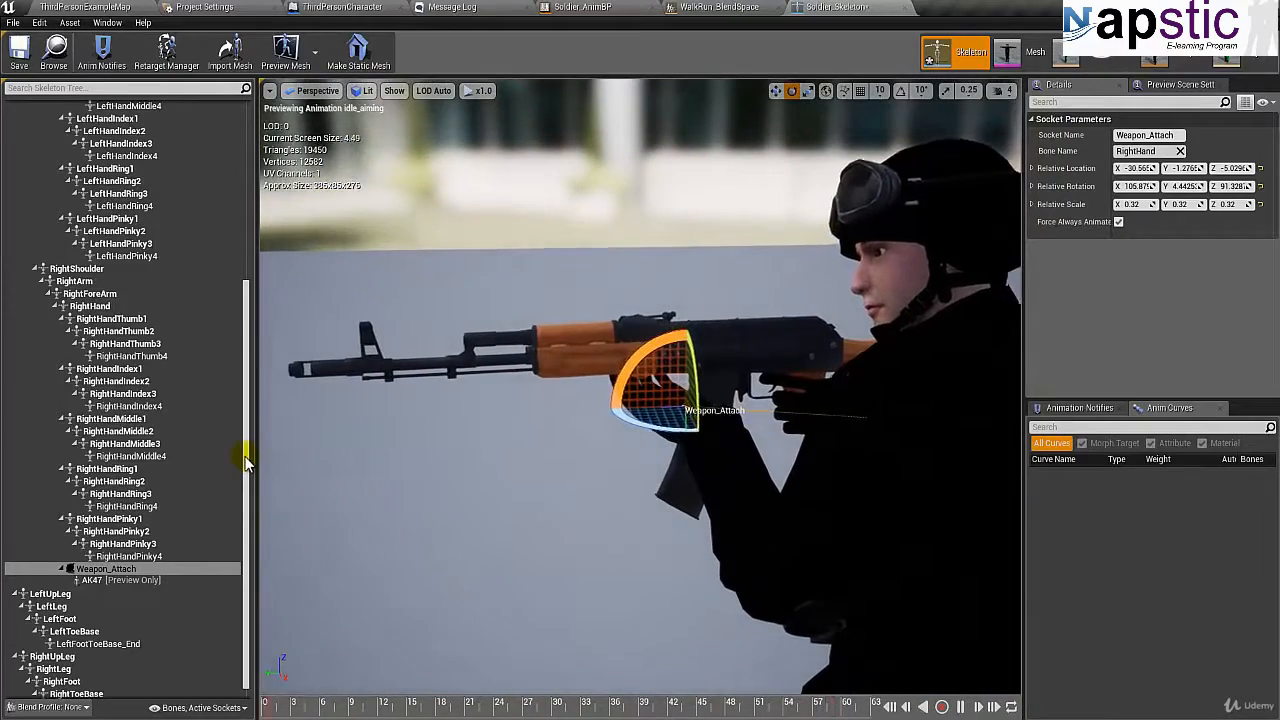
right_drag(417, 463, 391, 478)
key(space)
key(w)
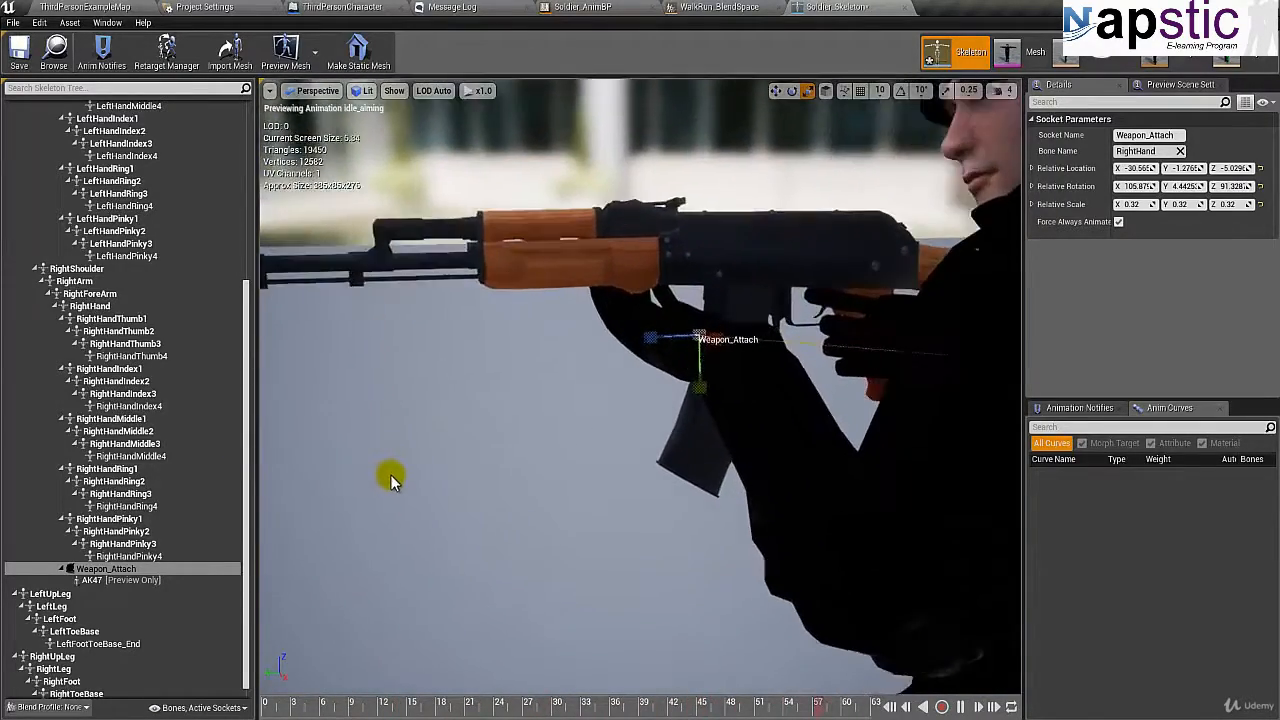
key(space)
drag(713, 341, 717, 350)
- Rotate the Weapon_Attach socket slightly to about X 106.1, Y 5.3, Z 88.5
right_drag(571, 407, 860, 412)
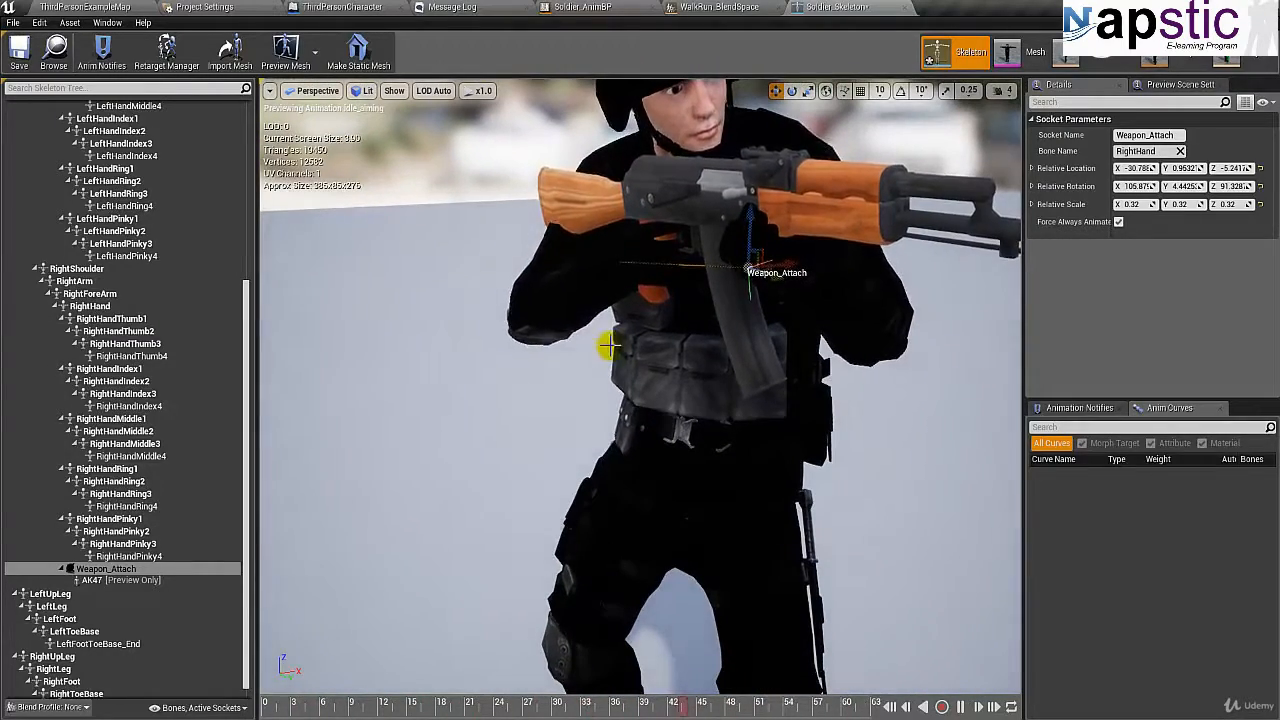
key(e)
drag(721, 277, 728, 278)
- Move the rifle's socket sideways to about X -30.6, Y -1.3, Z -5.0, checking the alignment from behind the stock
alt+drag(594, 320, 917, 346)
scroll(392, 361, up, 4)
key(r)
key(w)
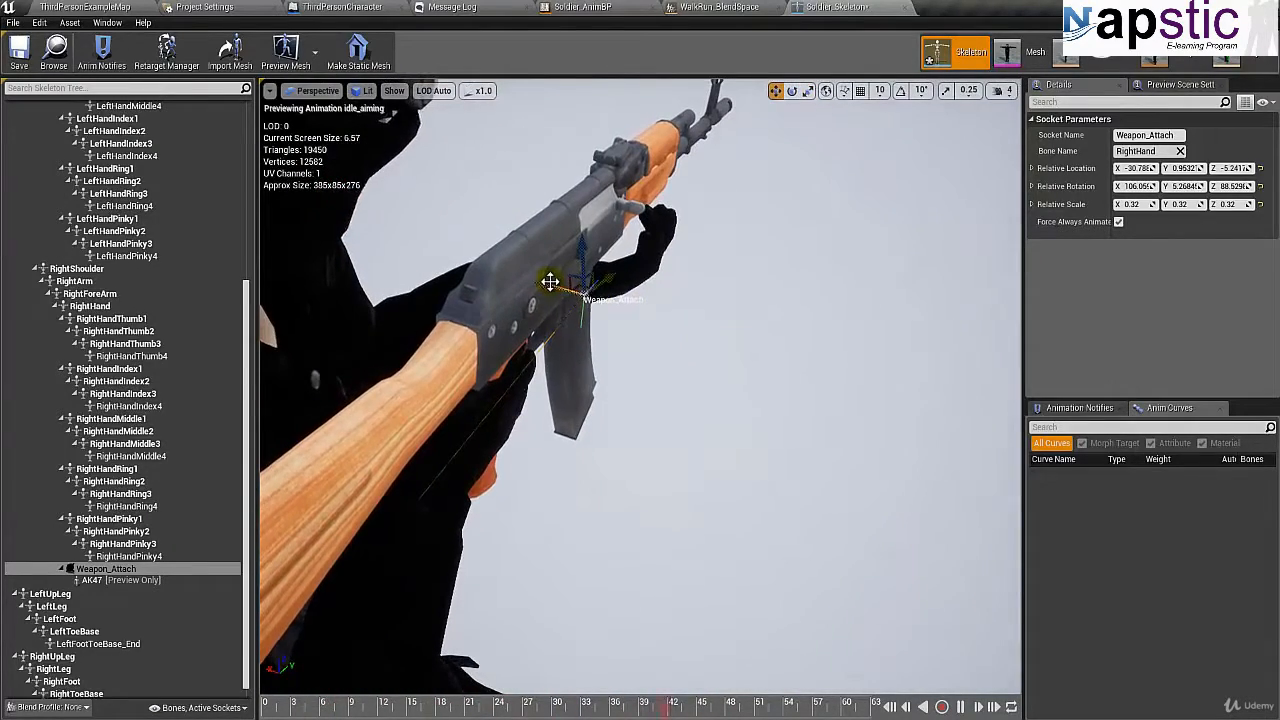
drag(550, 282, 560, 291)
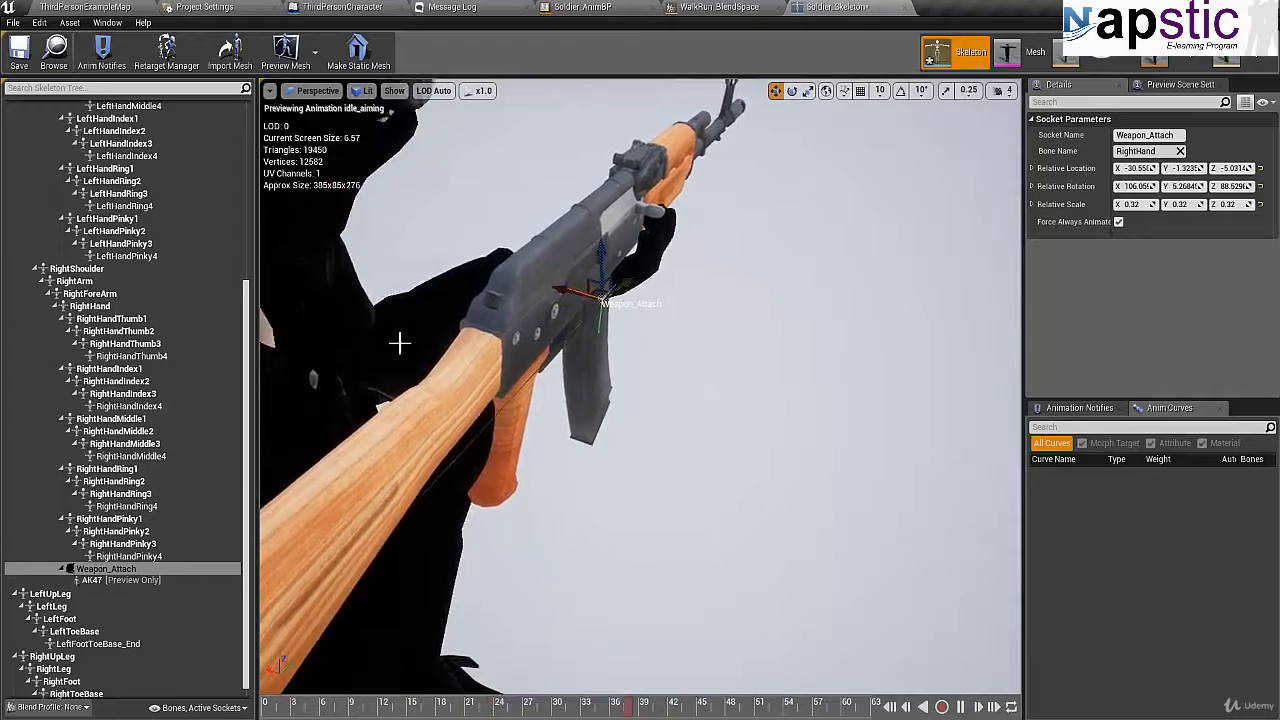
- Reposition the socket to about X -28.7, Y 0.1, Z -7.3 so the rifle sits lower between both hands
alt+drag(400, 343, 706, 354)
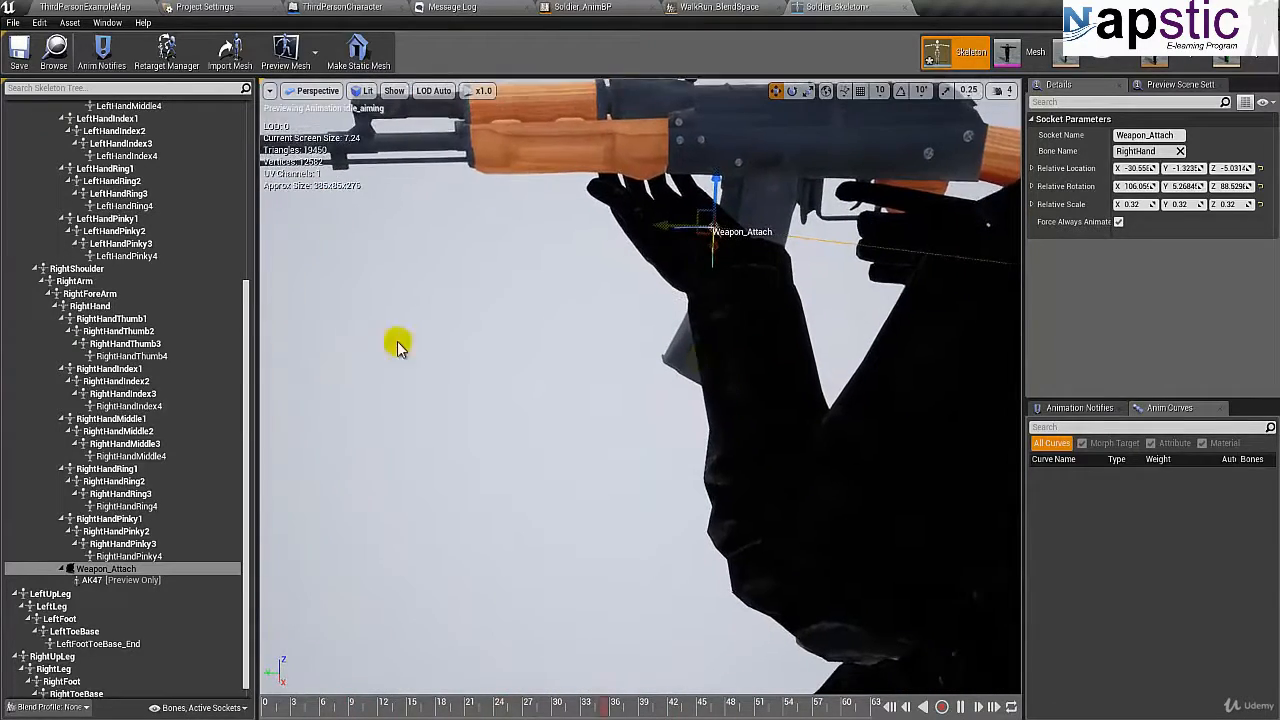
drag(720, 187, 750, 271)
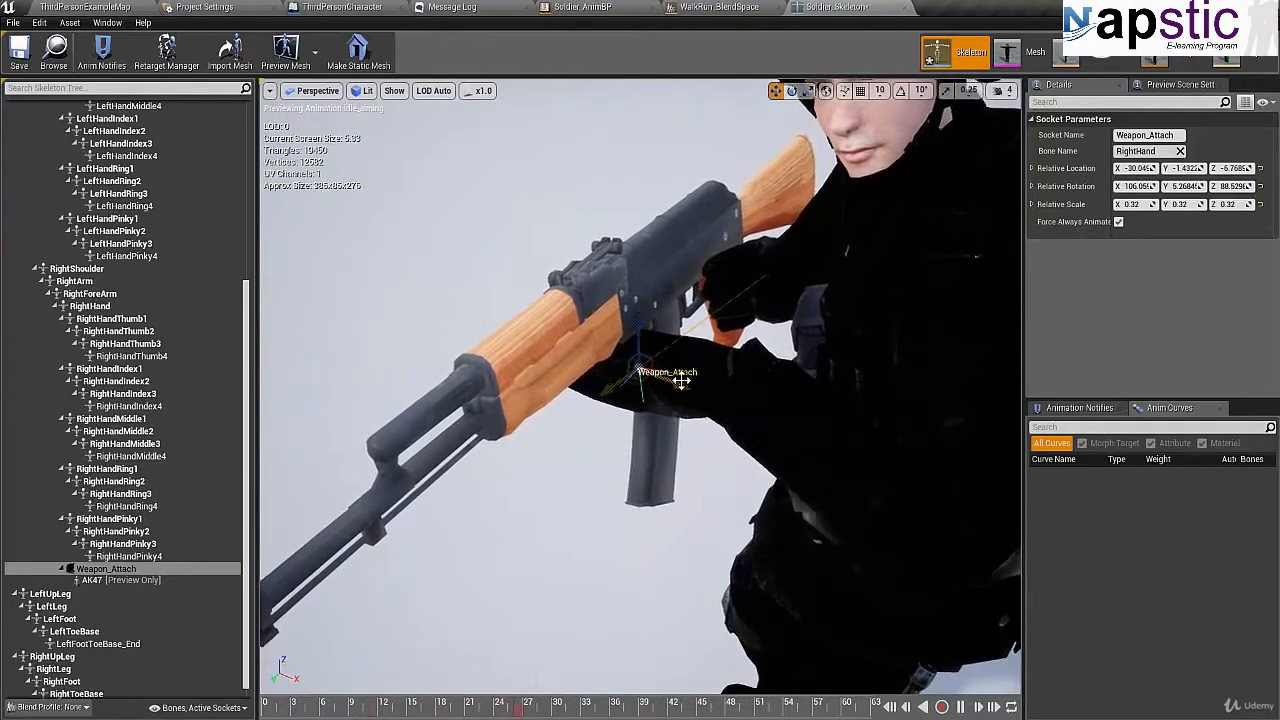
drag(681, 378, 650, 322)
alt+drag(540, 372, 827, 341)
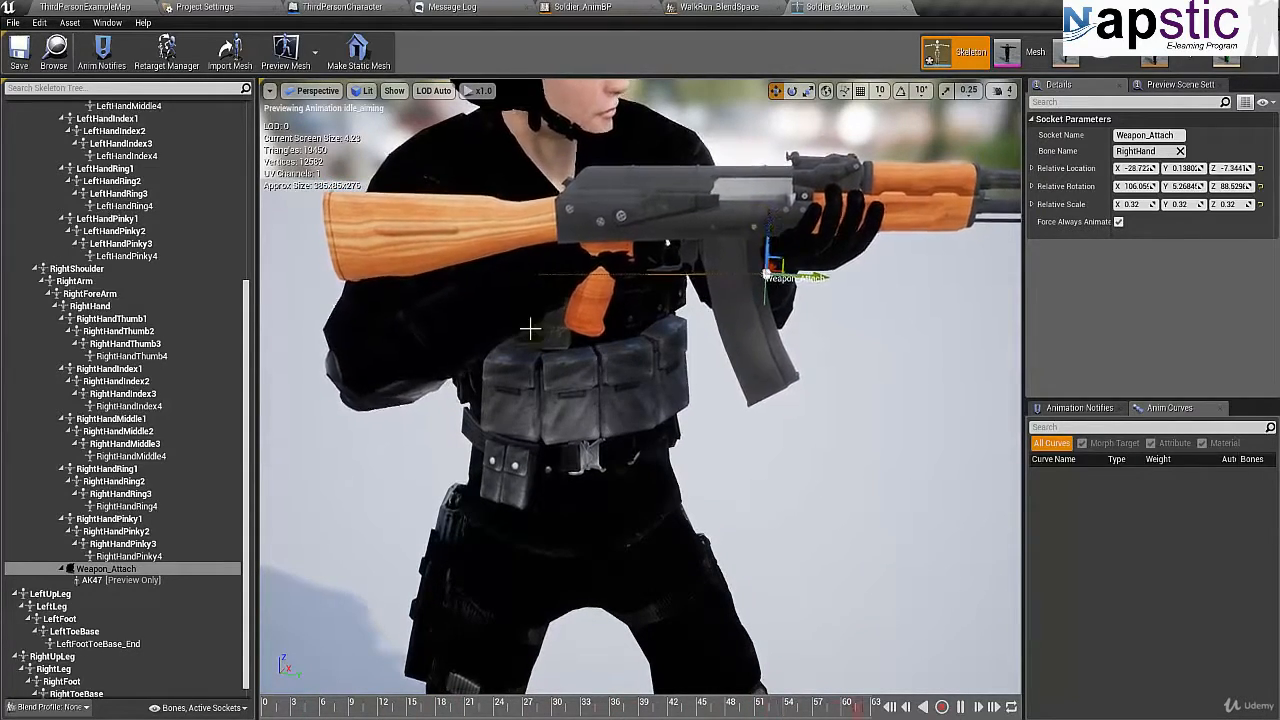
- Reselect the Weapon_Attach socket and move it to about X -28, Y 0.5, Z -4.8 so the handguard rests above the left palm
drag(530, 328, 93, 343)
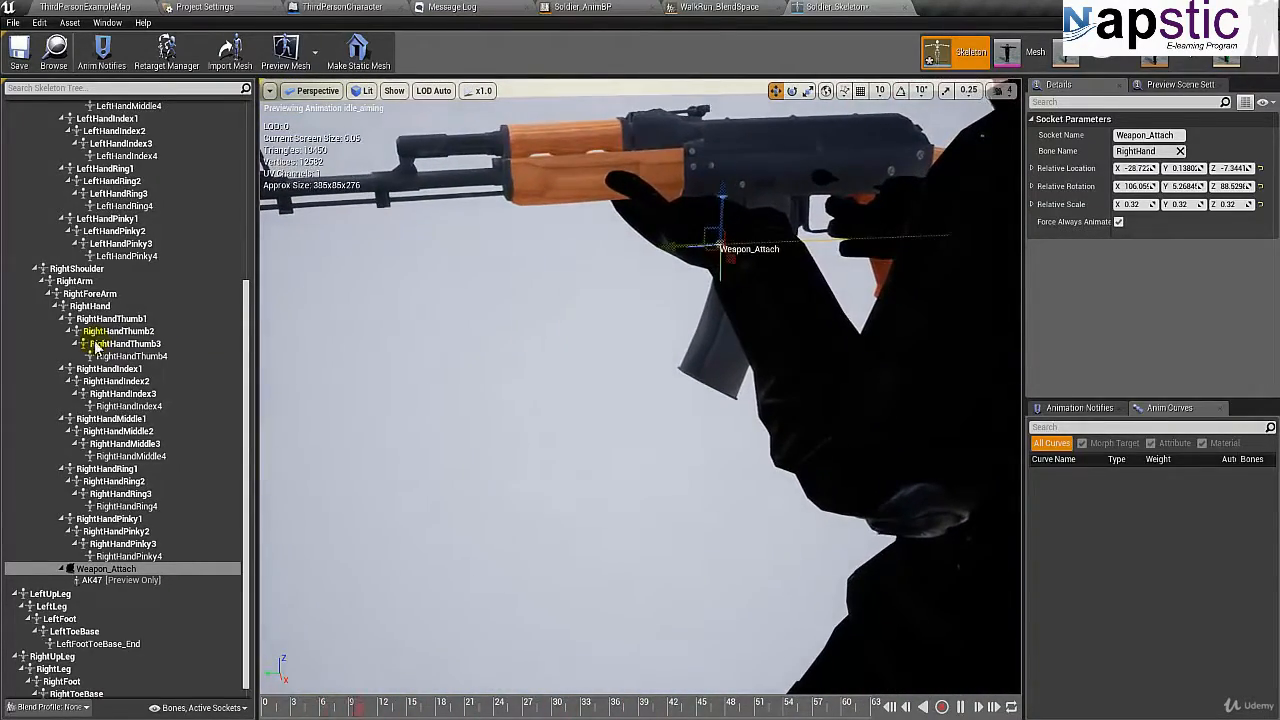
click(708, 165)
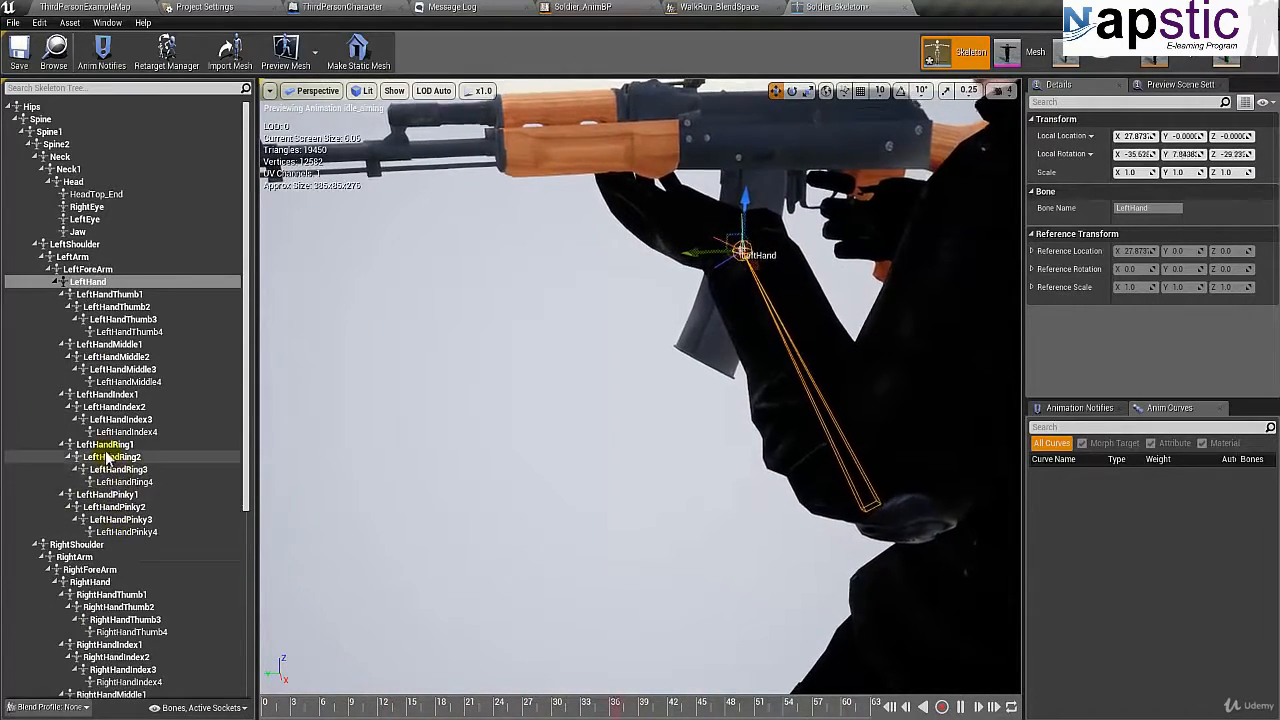
scroll(108, 462, down, 3)
scroll(108, 462, down, 6)
click(108, 567)
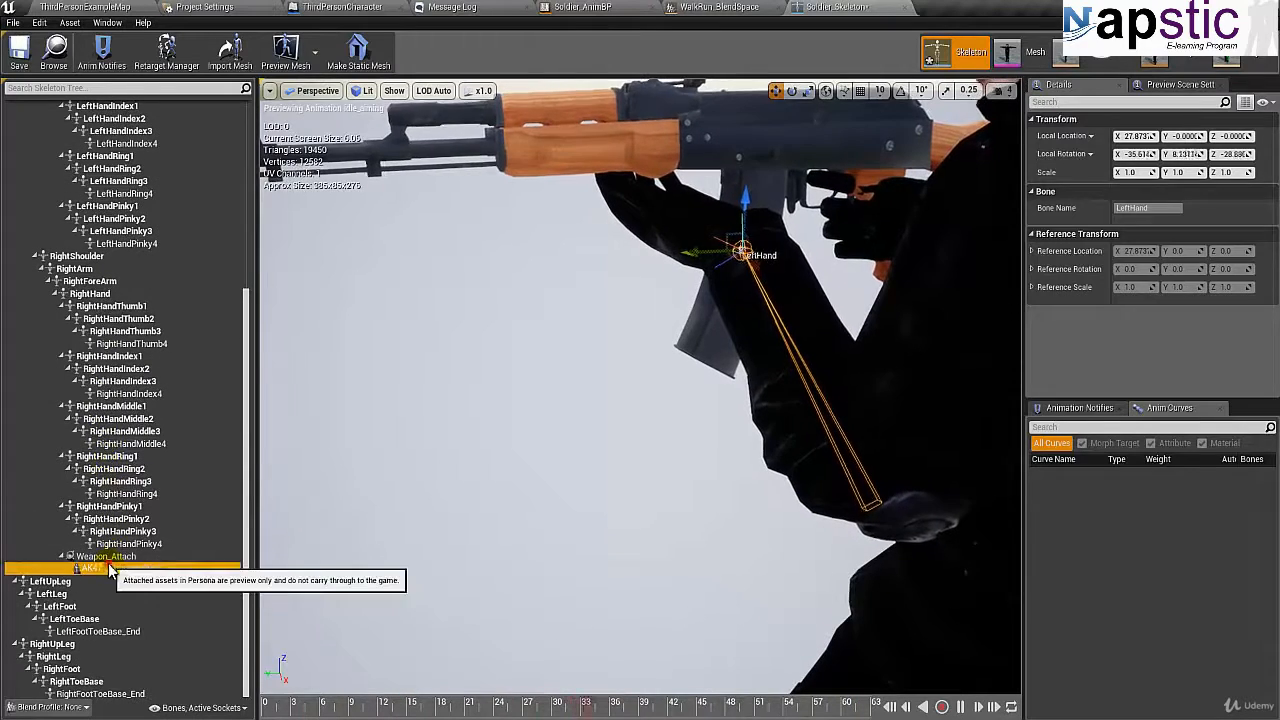
click(106, 556)
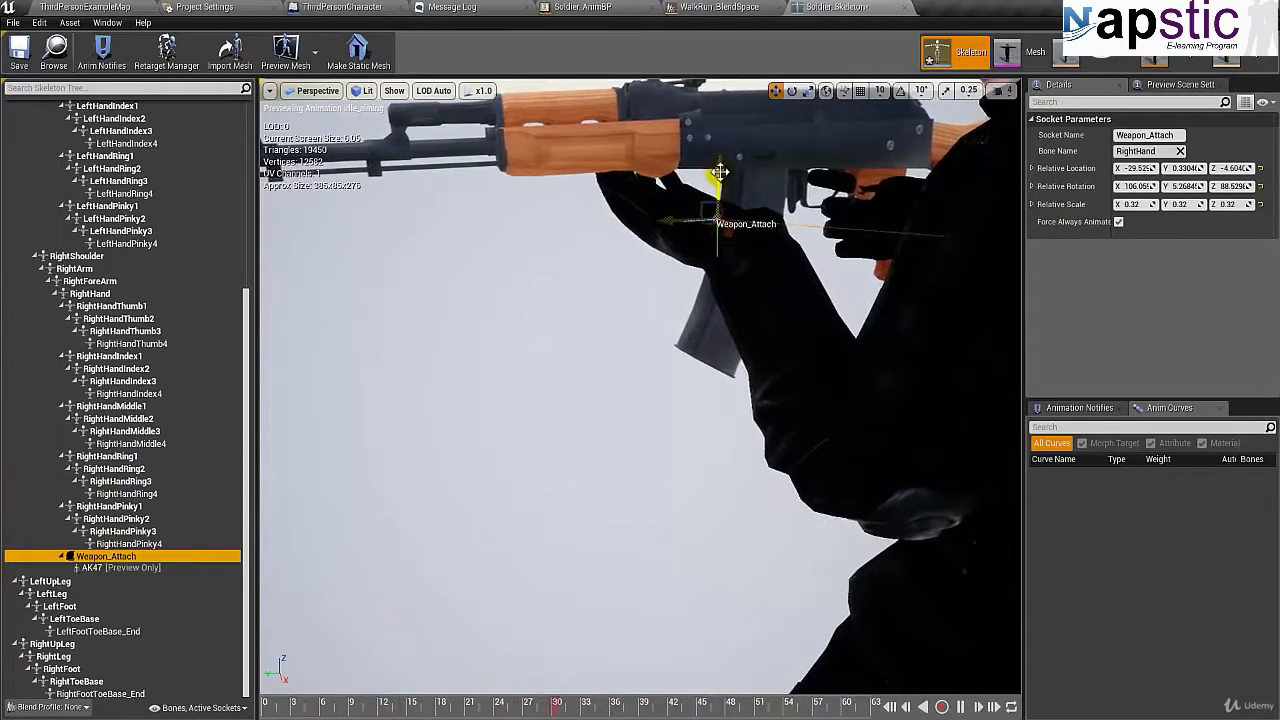
drag(720, 172, 720, 176)
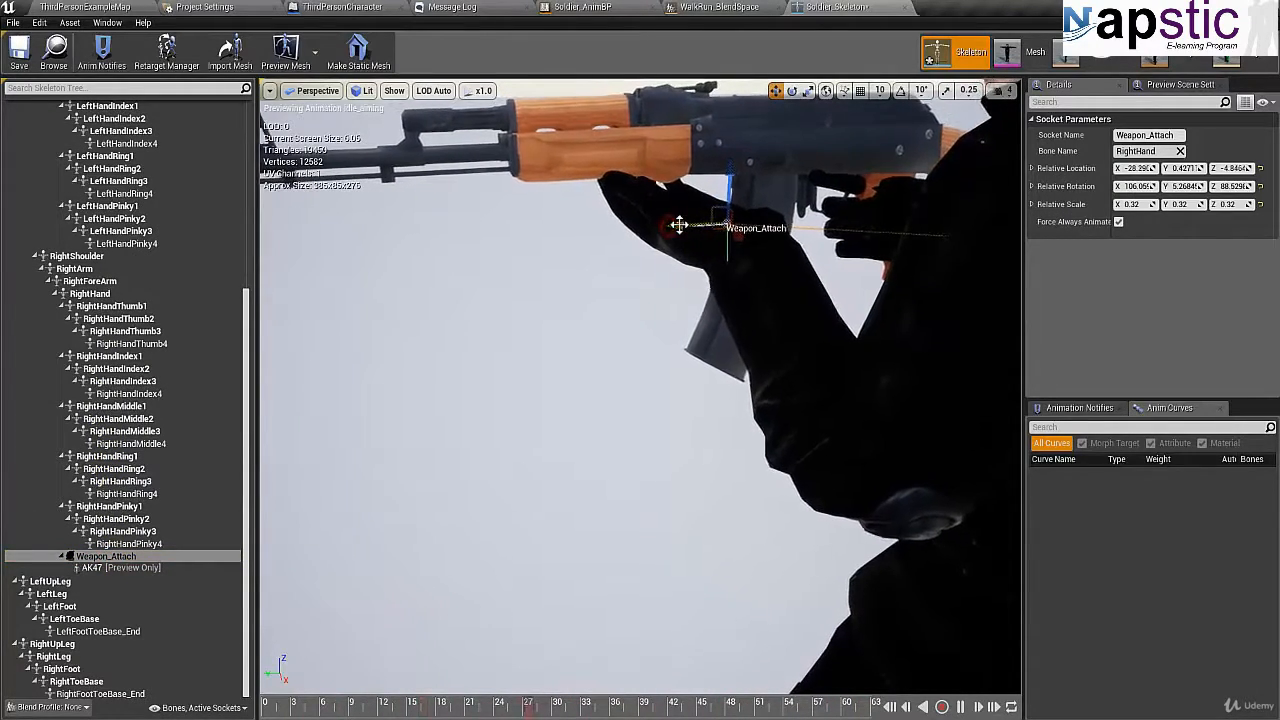
- Rotate the socket to about X 106.7, Y -0.2, Z 88.4 to straighten the rifle as seen from behind the soldier
key(e)
drag(684, 232, 351, 221)
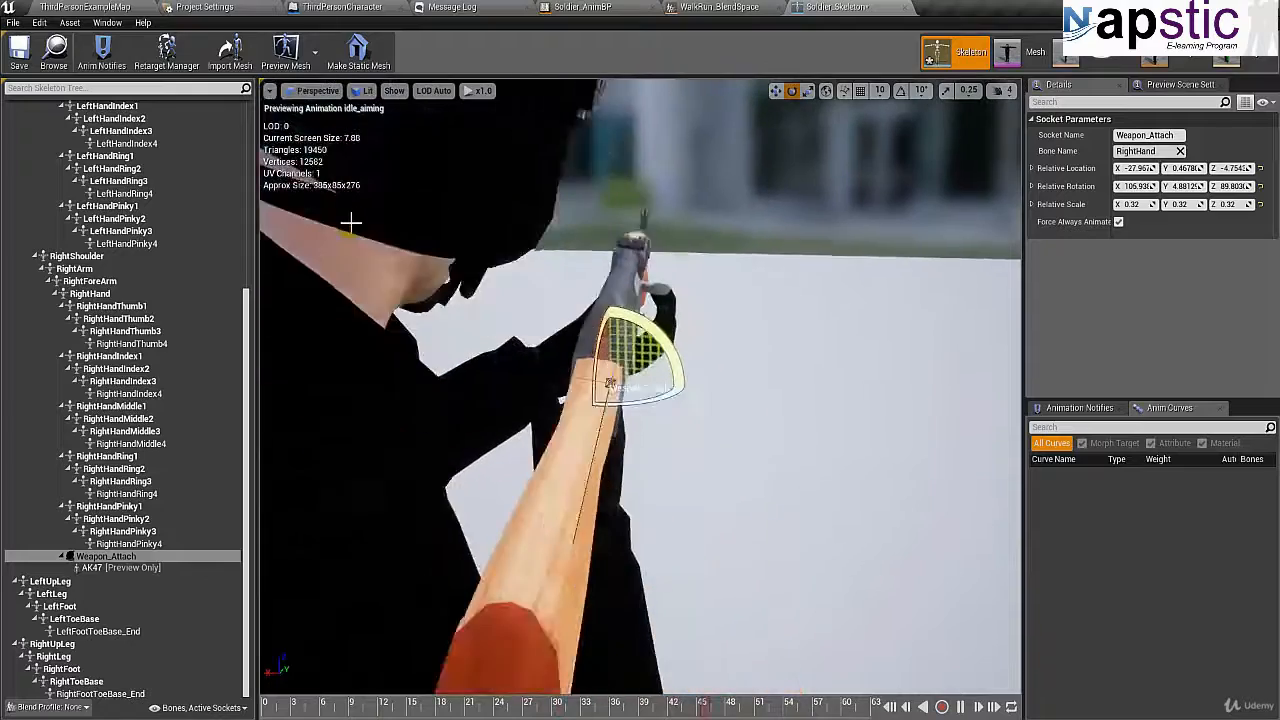
right_drag(351, 223, 351, 223)
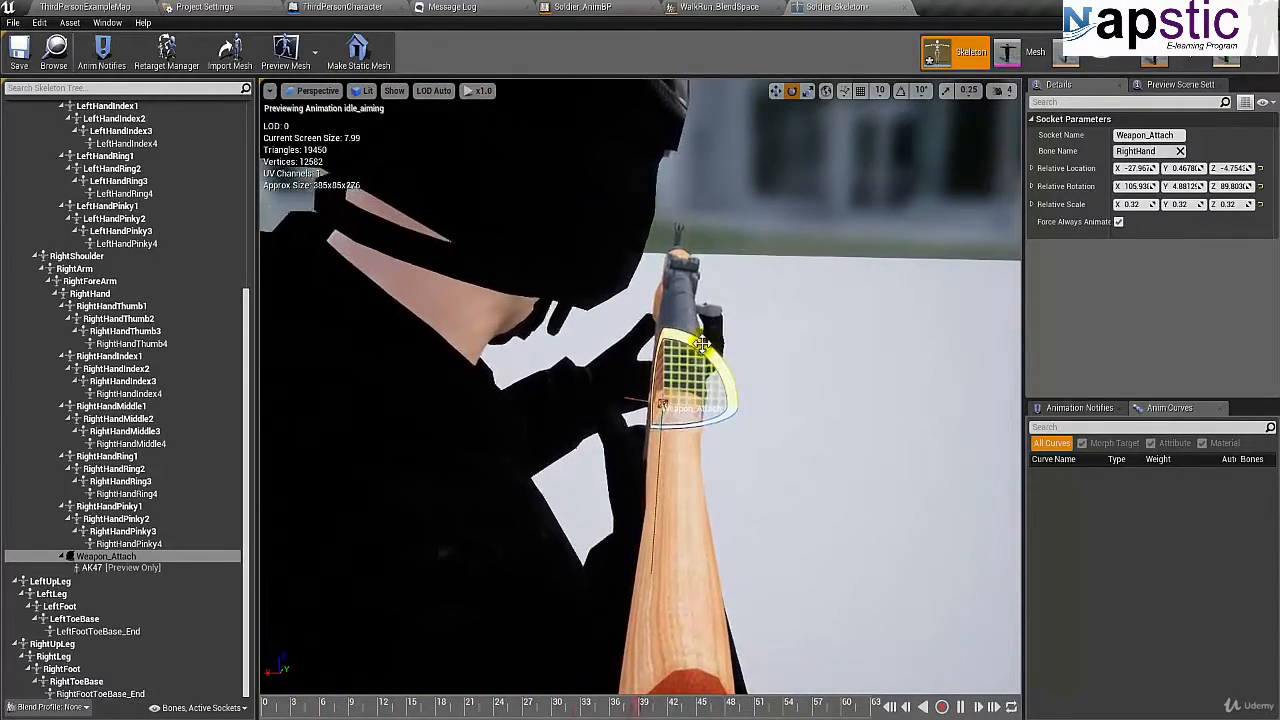
drag(703, 344, 691, 343)
alt+drag(517, 366, 920, 391)
key(w)
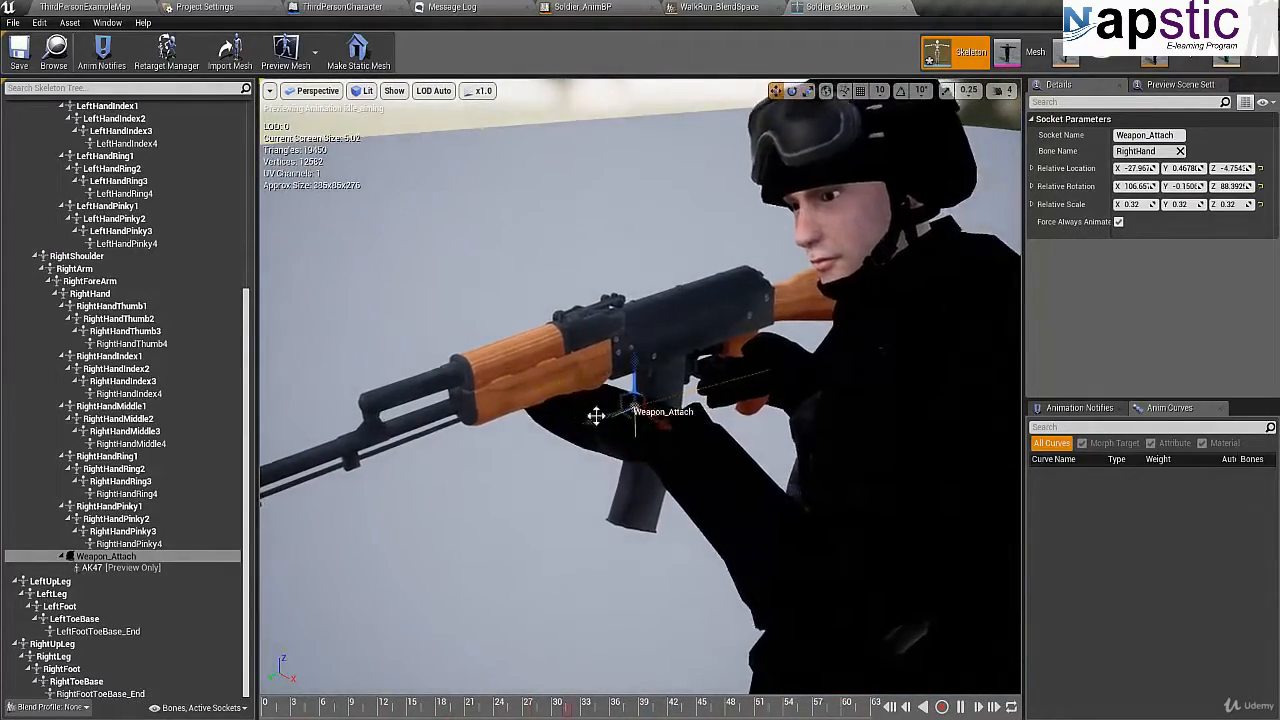
- Move the Weapon_Attach socket to about X -30.6, Y 1.9, Z -4.1 so the grip lines up with the right hand
drag(669, 430, 678, 437)
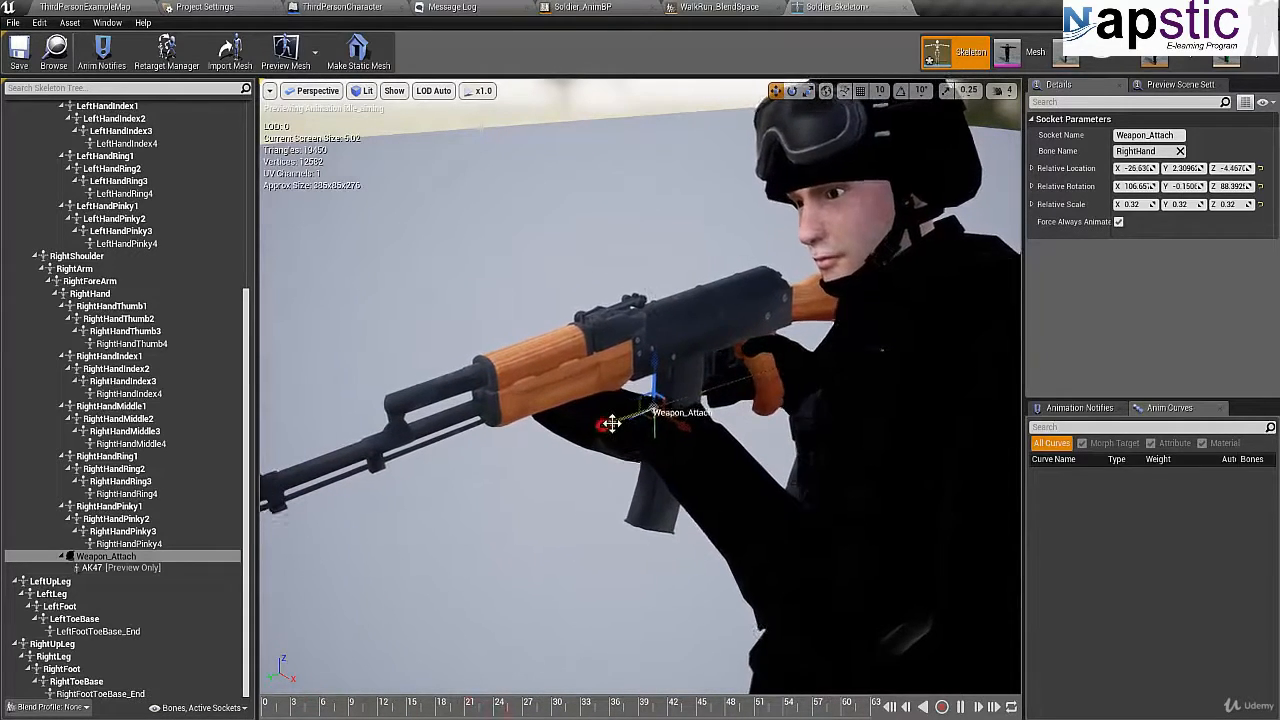
drag(603, 426, 585, 429)
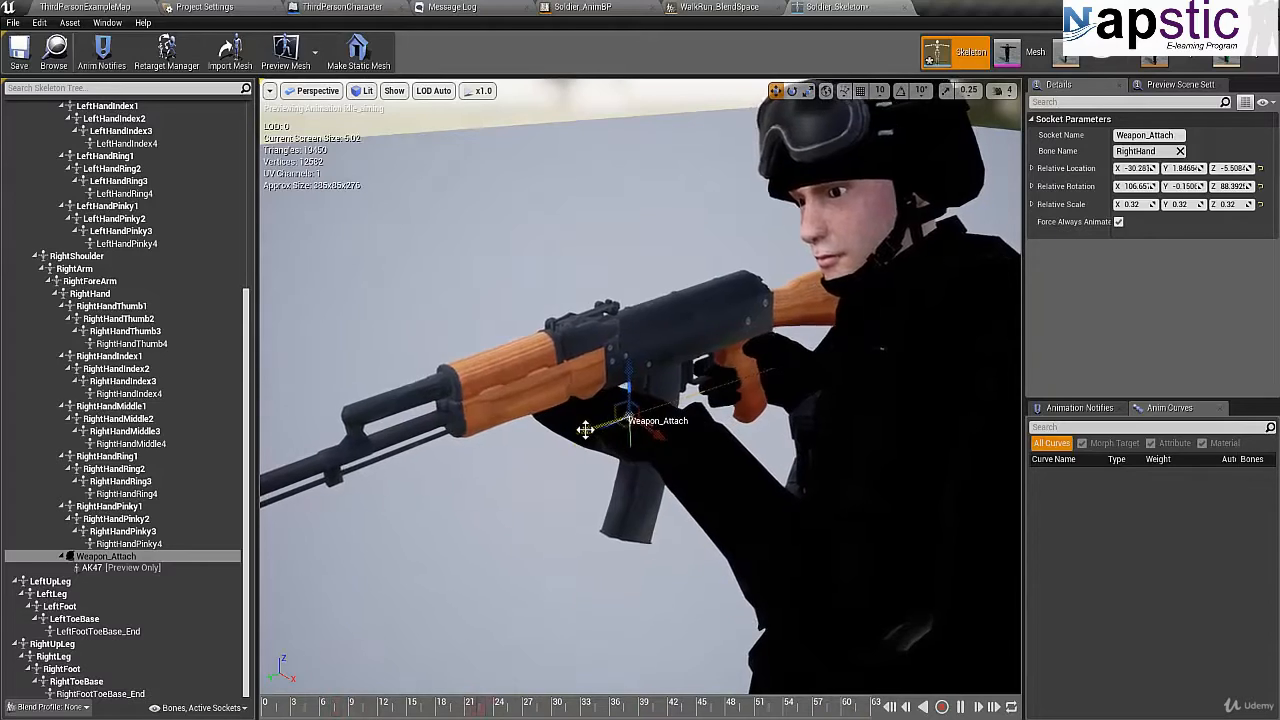
drag(628, 375, 628, 363)
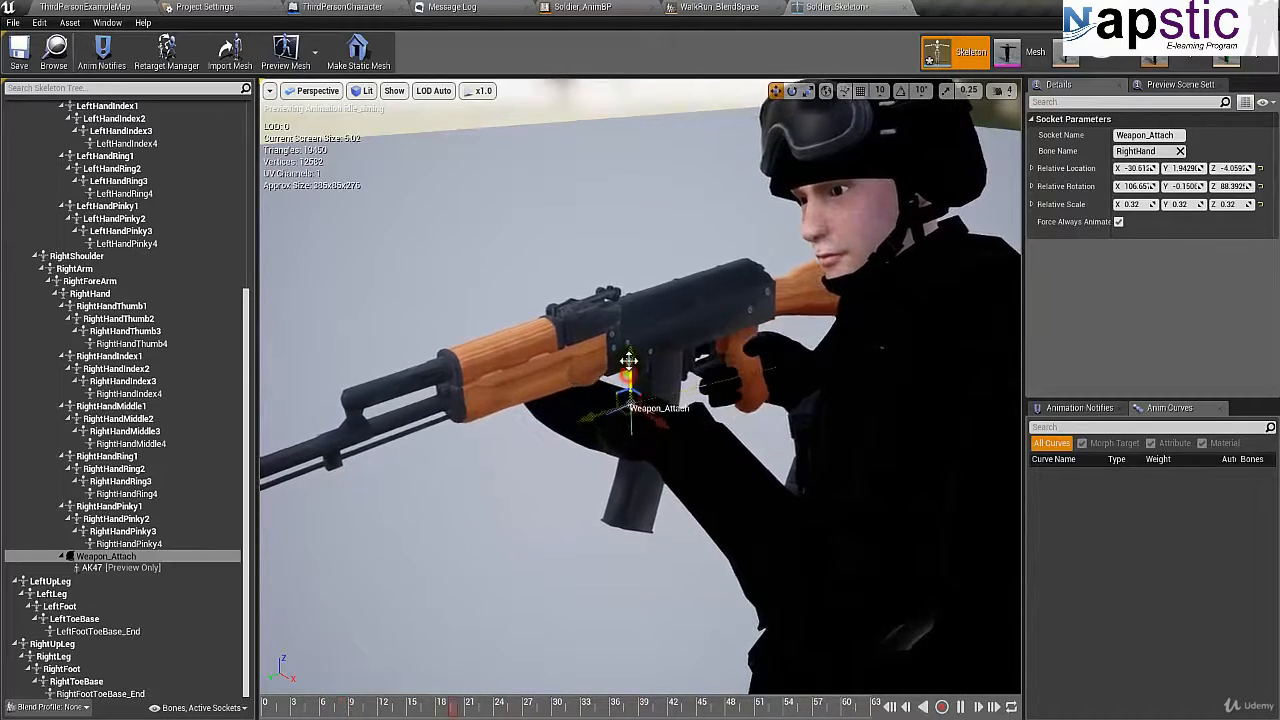
- Try a relative scale of 0.35 on all three axes of the Weapon_Attach socket
alt+drag(510, 402, 425, 398)
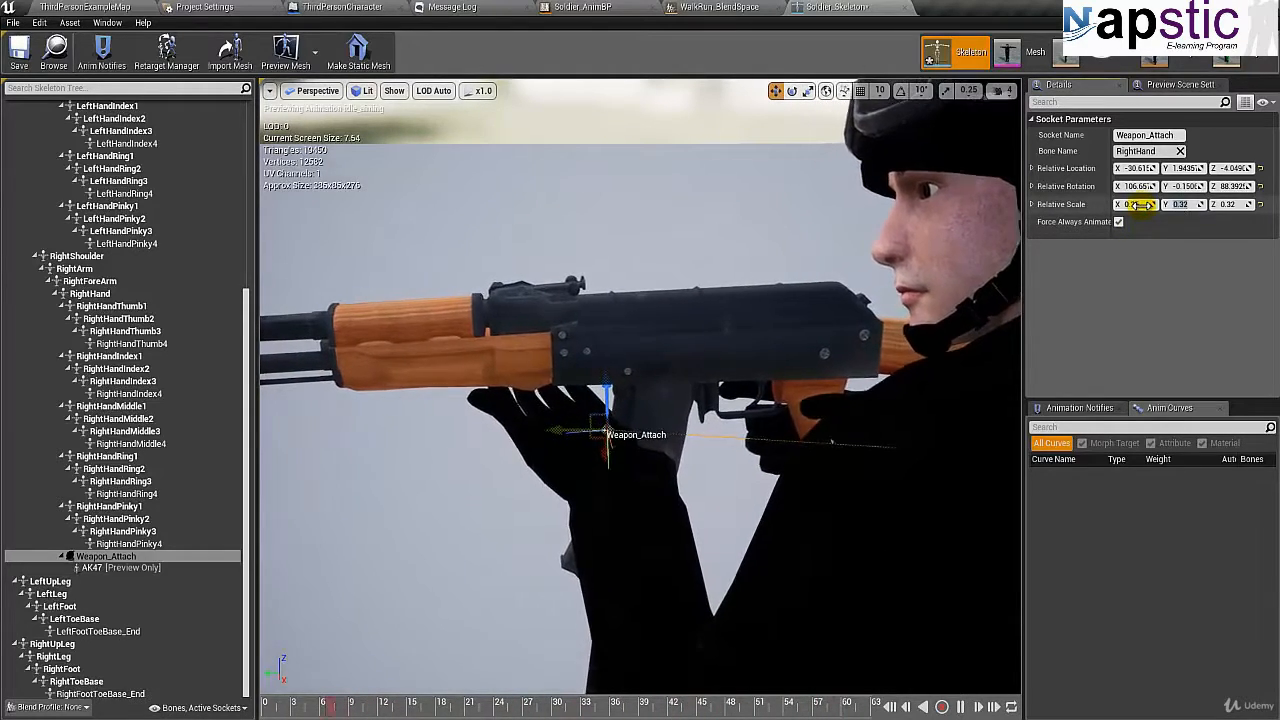
text(0.3)
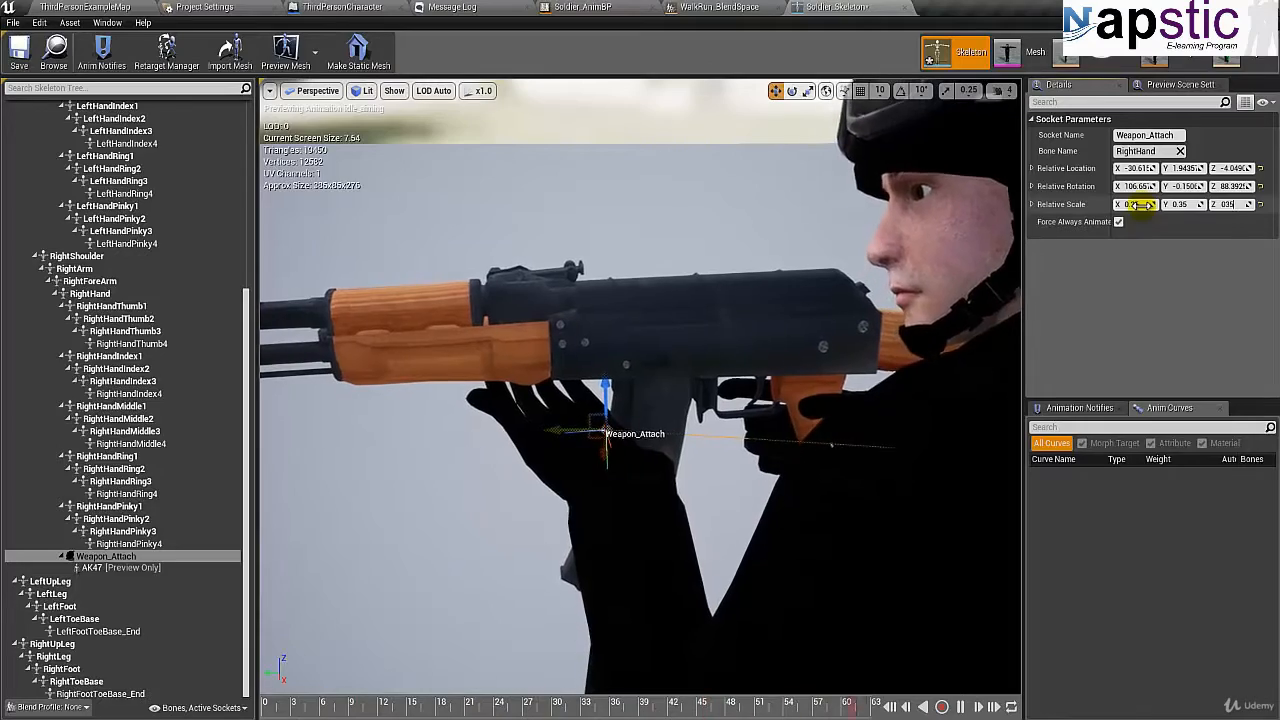
text(.35)
key(Return)
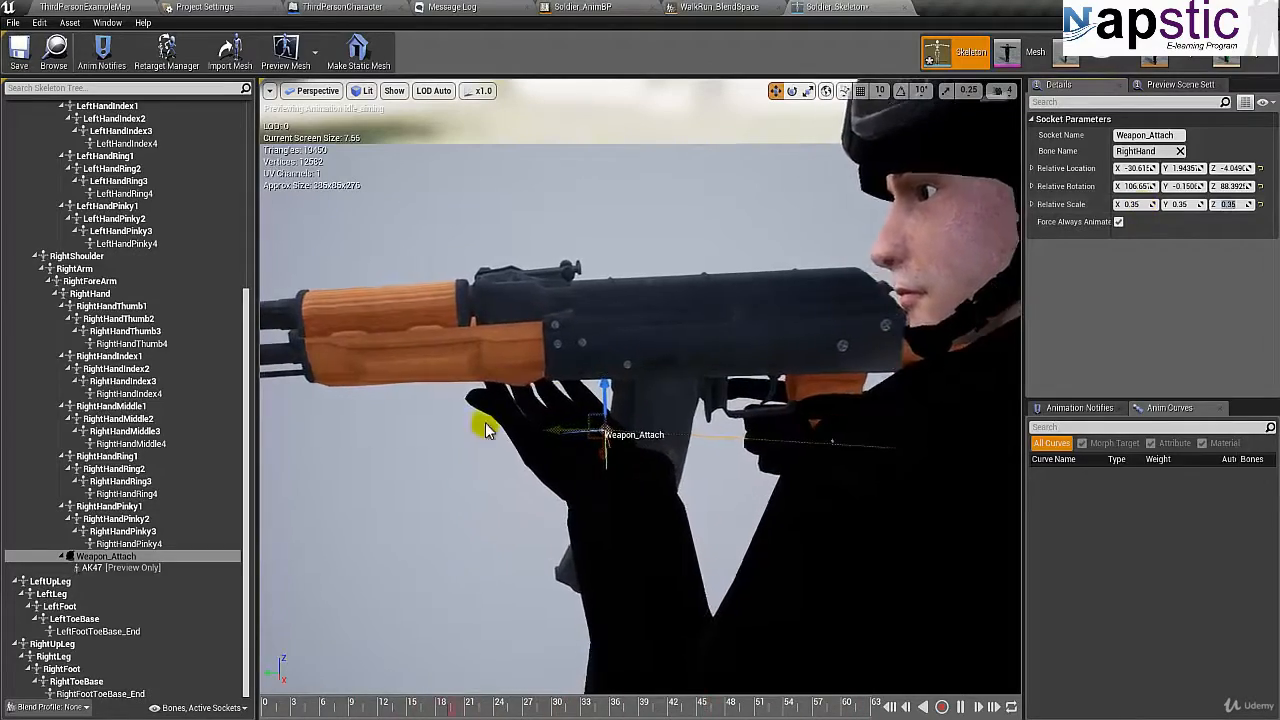
- Set the socket's relative scale to 0.33 on all axes and move it to about X -31.7, Y 1.7, Z -5.2
alt+drag(486, 429, 957, 390)
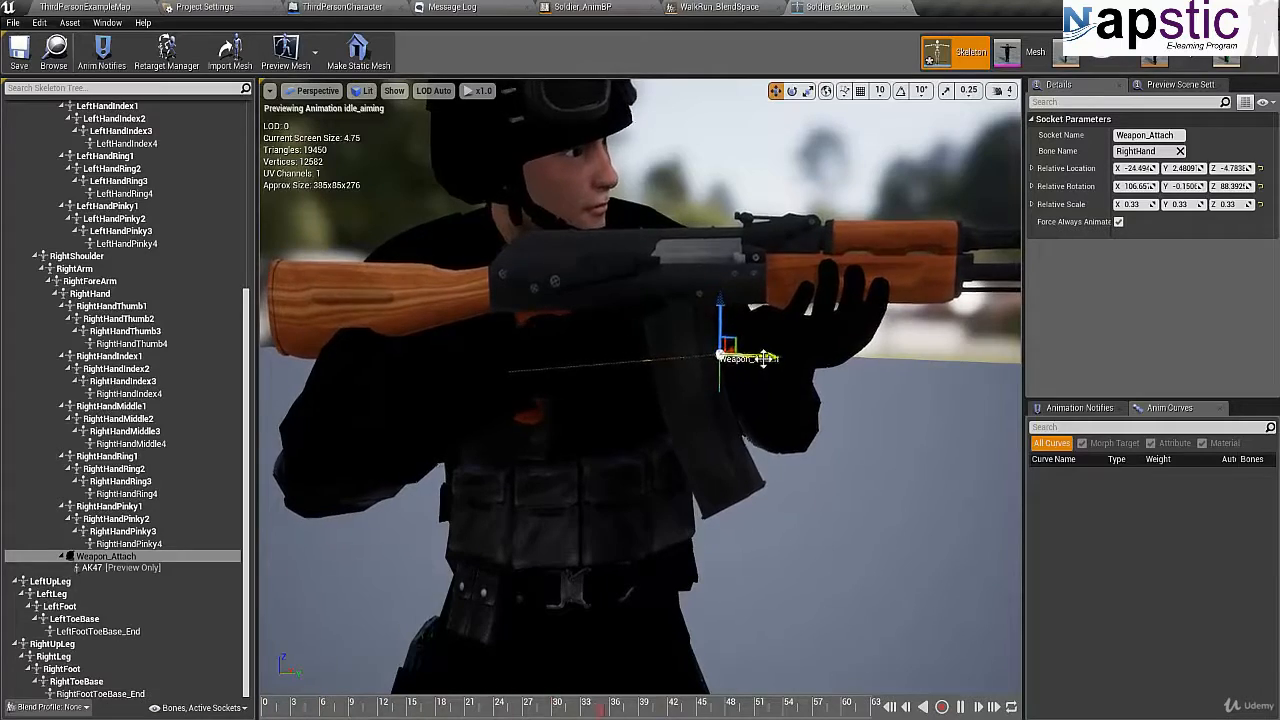
drag(672, 345, 100, 425)
key(w)
right_drag(104, 428, 117, 448)
key(d)
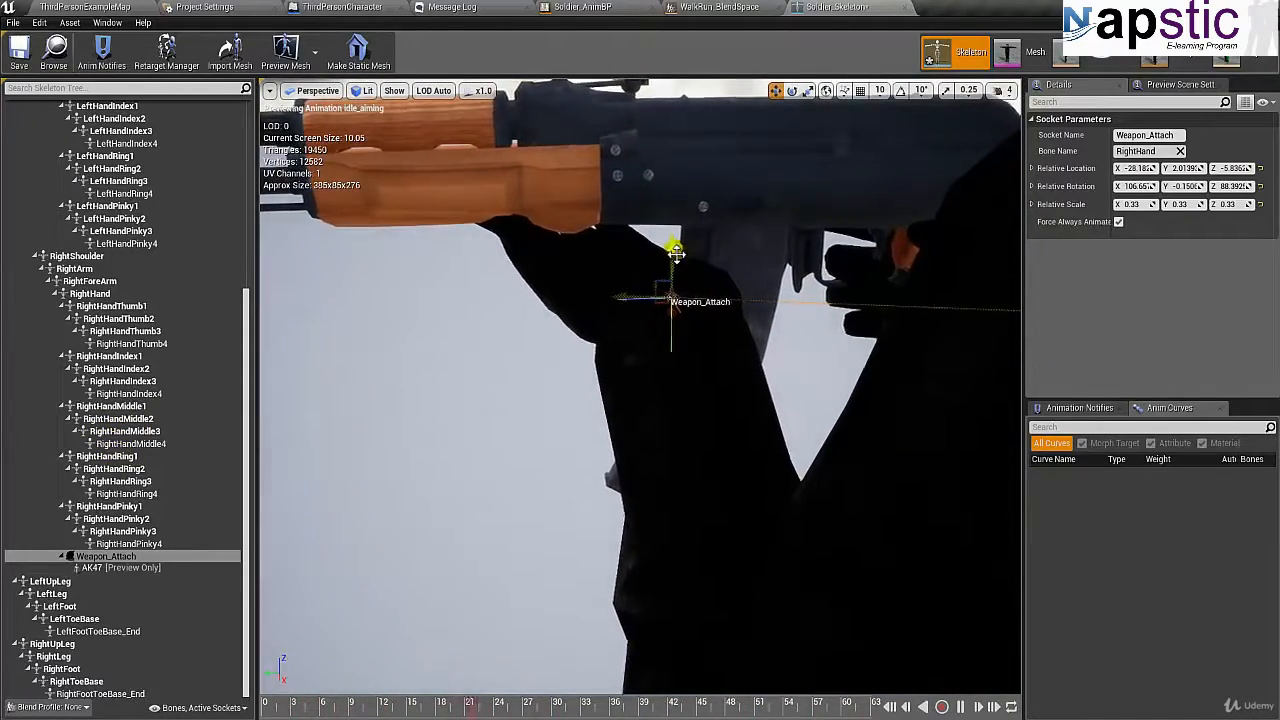
drag(675, 262, 670, 243)
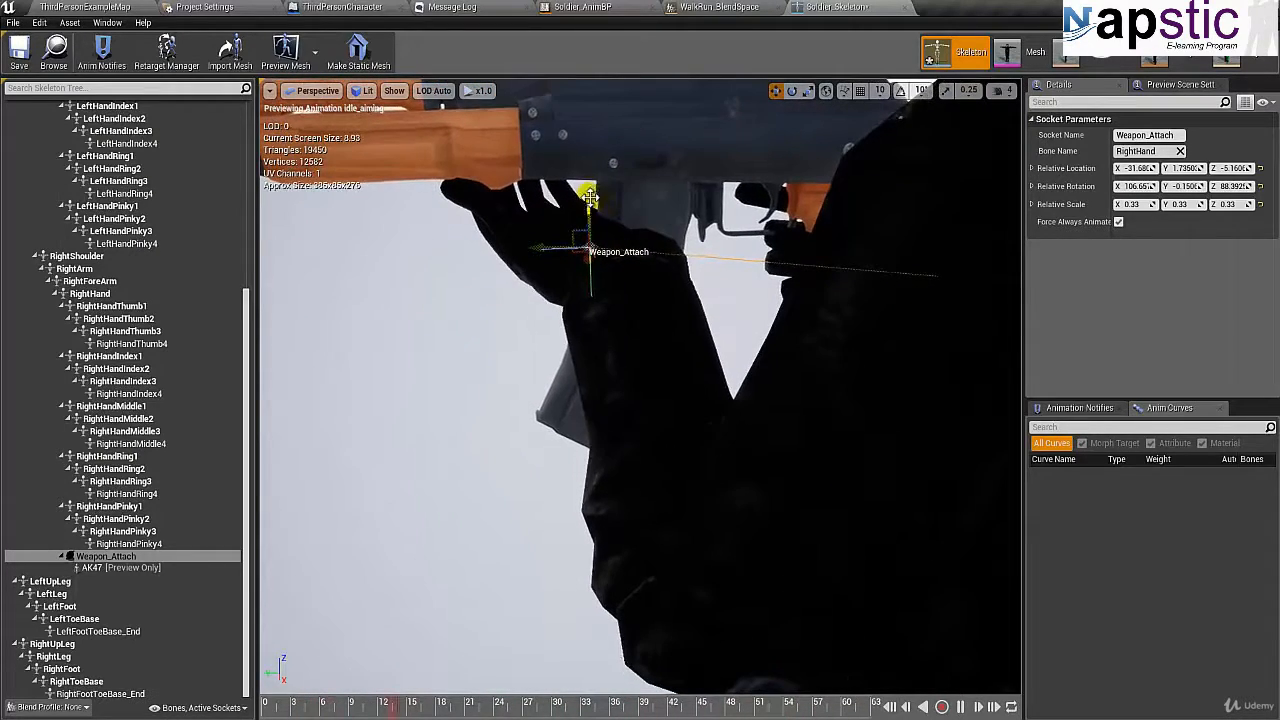
- Nudge the socket to about X -30.8, Y 1.8, Z -5.4, keeping Weapon_Attach selected in the skeleton
click(561, 254)
scroll(120, 490, down, 6)
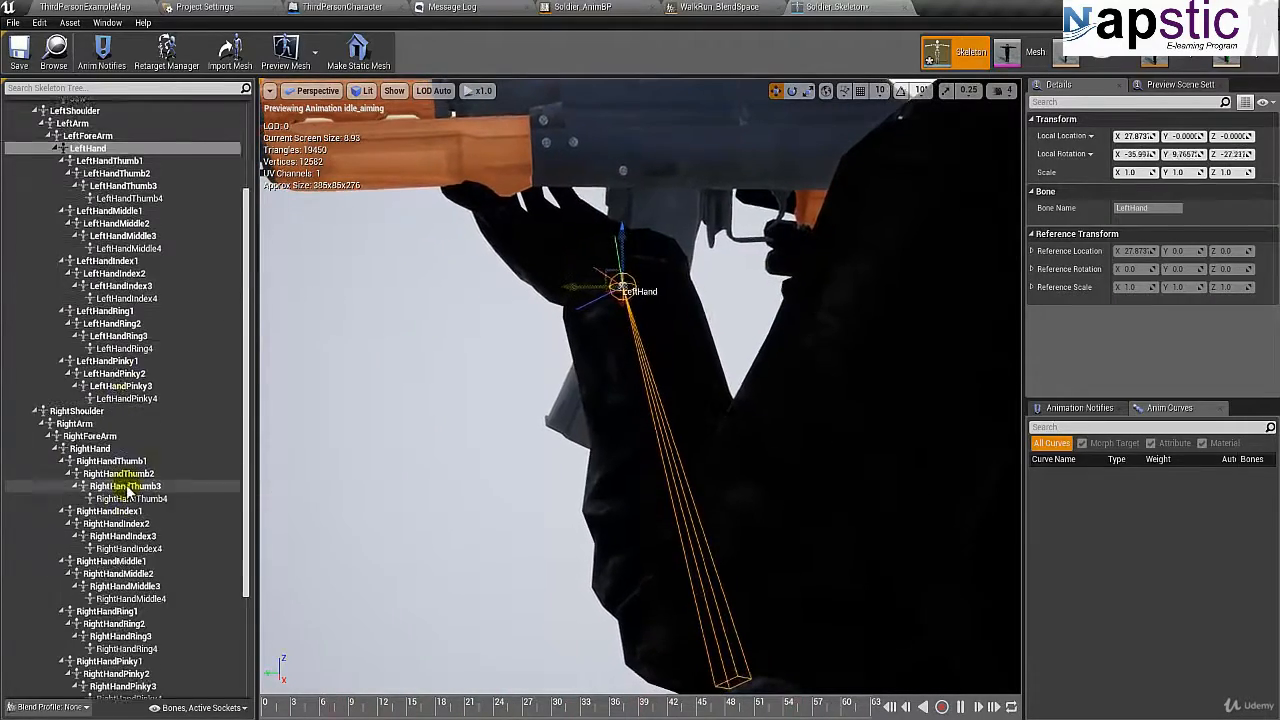
click(110, 580)
scroll(428, 352, down, 6)
- Rotate the socket to about X 109.0, Y 0.1, Z 88.6 to level the rifle, checking the grip from the soldier's left side
alt+drag(440, 350, 968, 349)
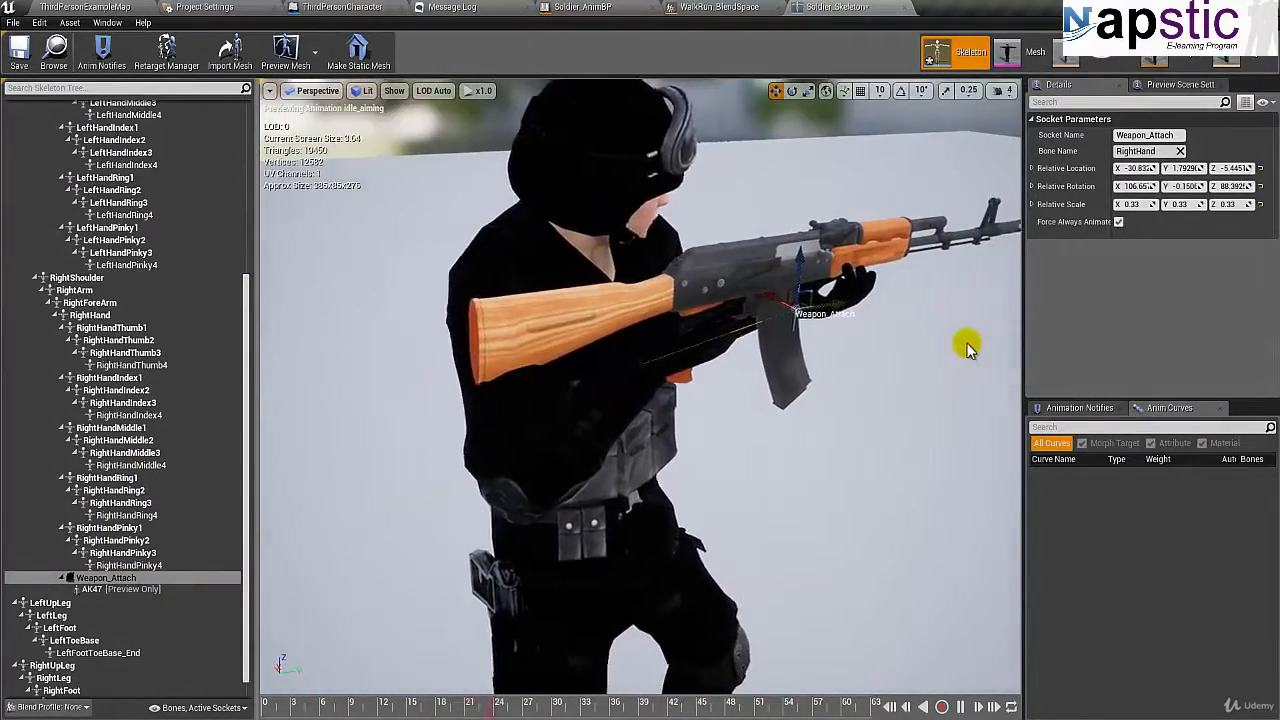
key(e)
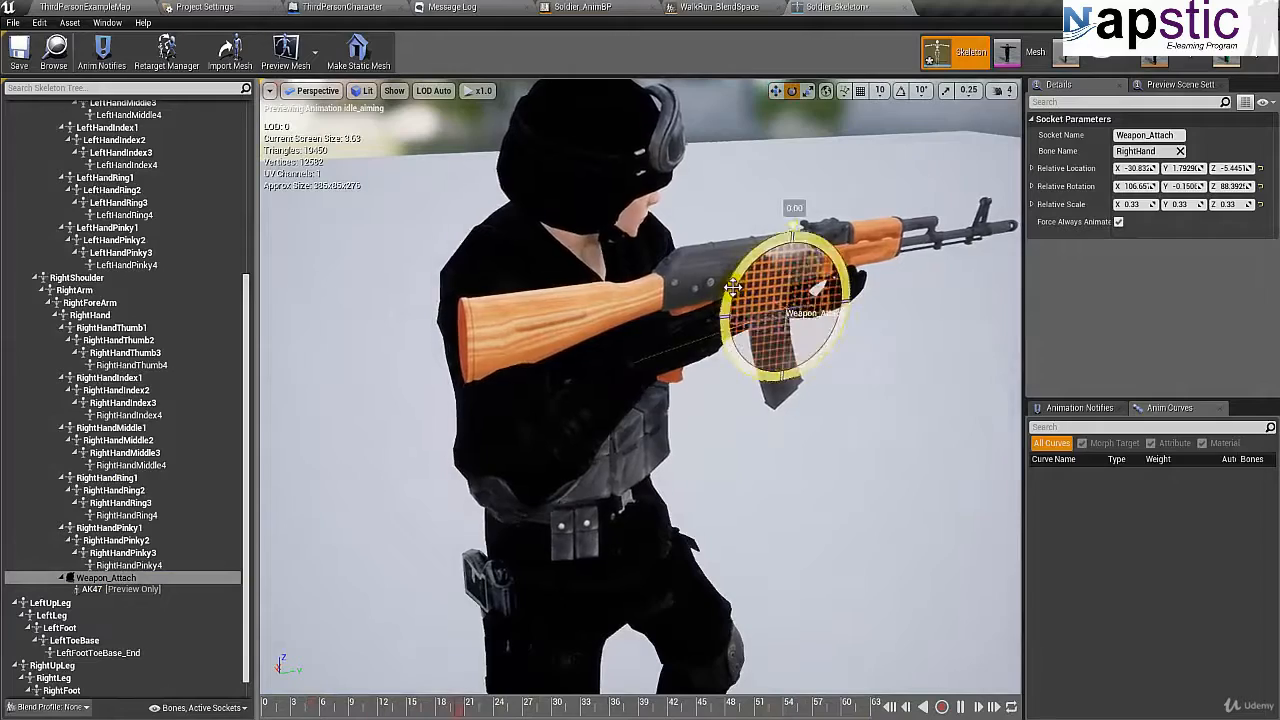
drag(733, 287, 735, 283)
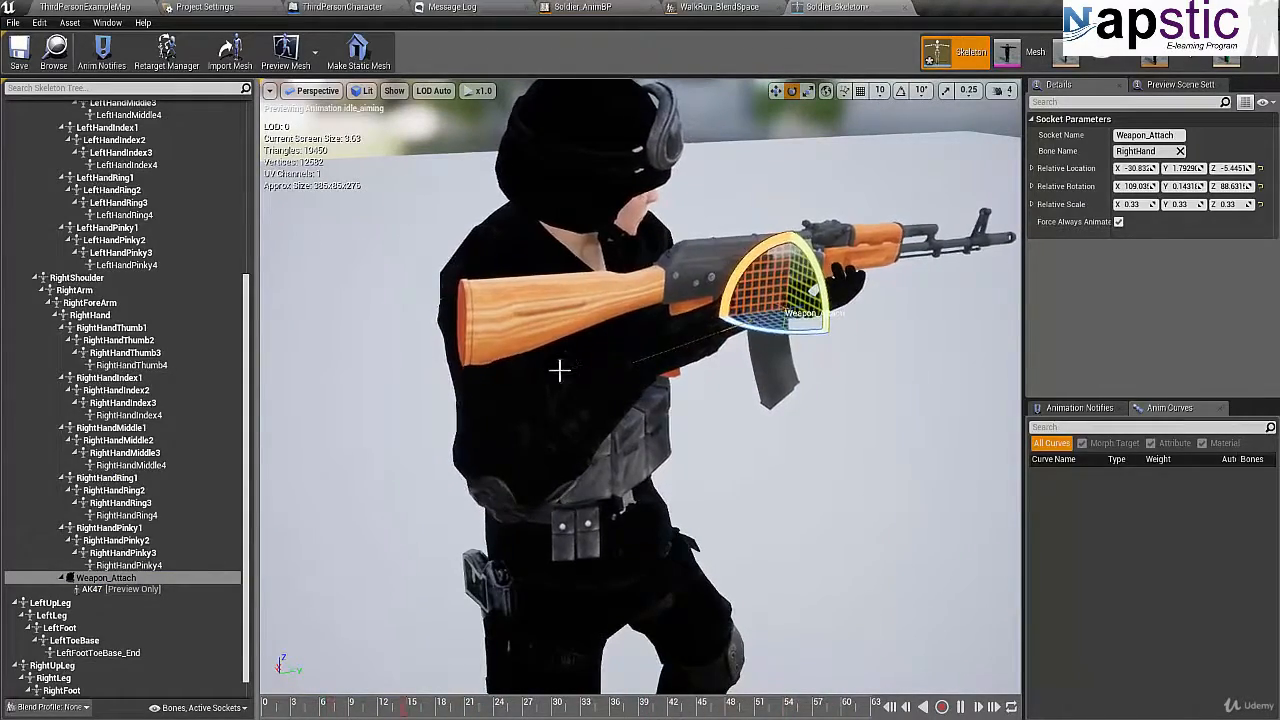
alt+drag(559, 371, 3, 376)
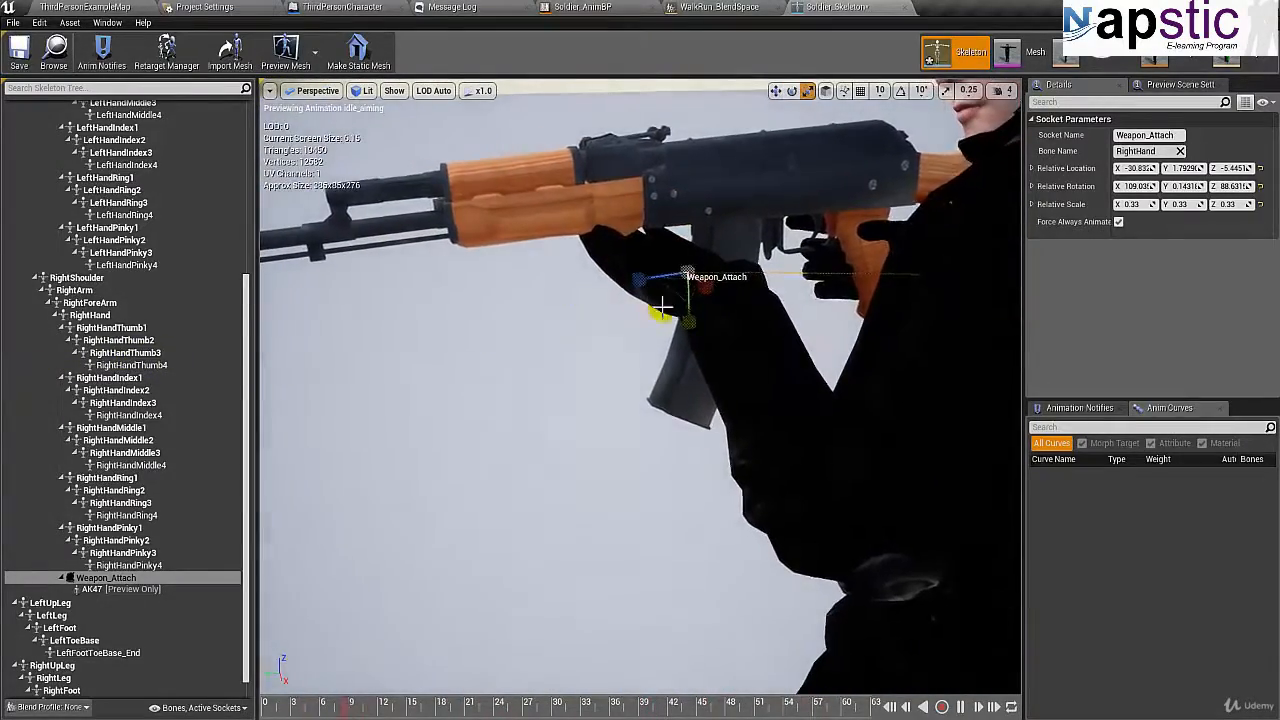